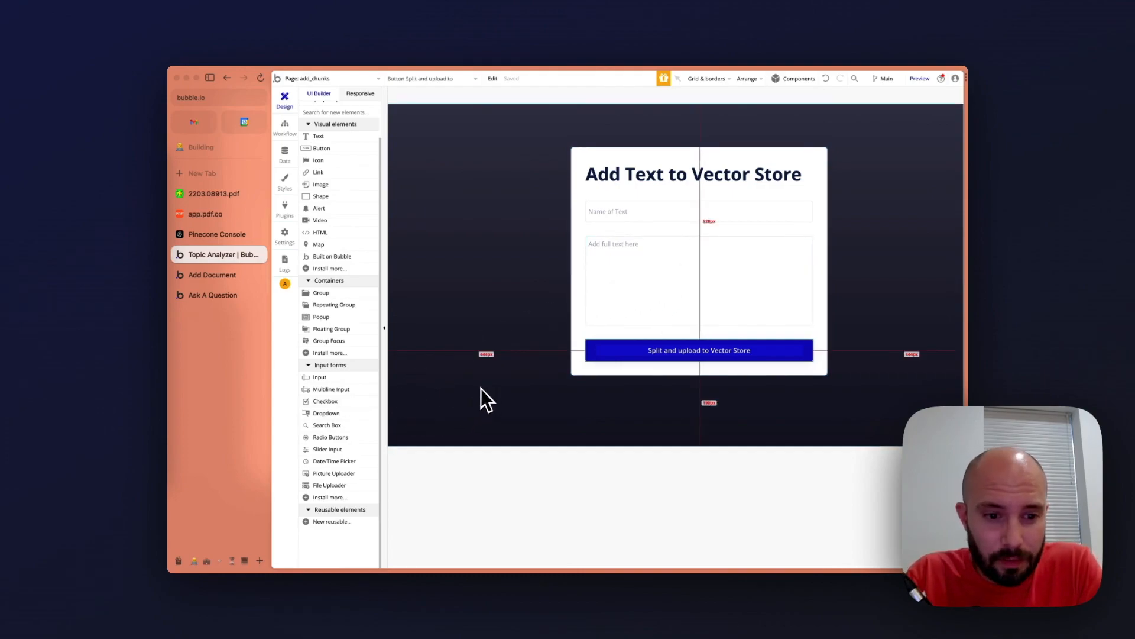
Step: Add a File Uploader between the text name and full text inputs of the form and rename it PDF Upload
{"action": "left_click_drag", "start_coordinate": [343, 493], "coordinate": [605, 297]}
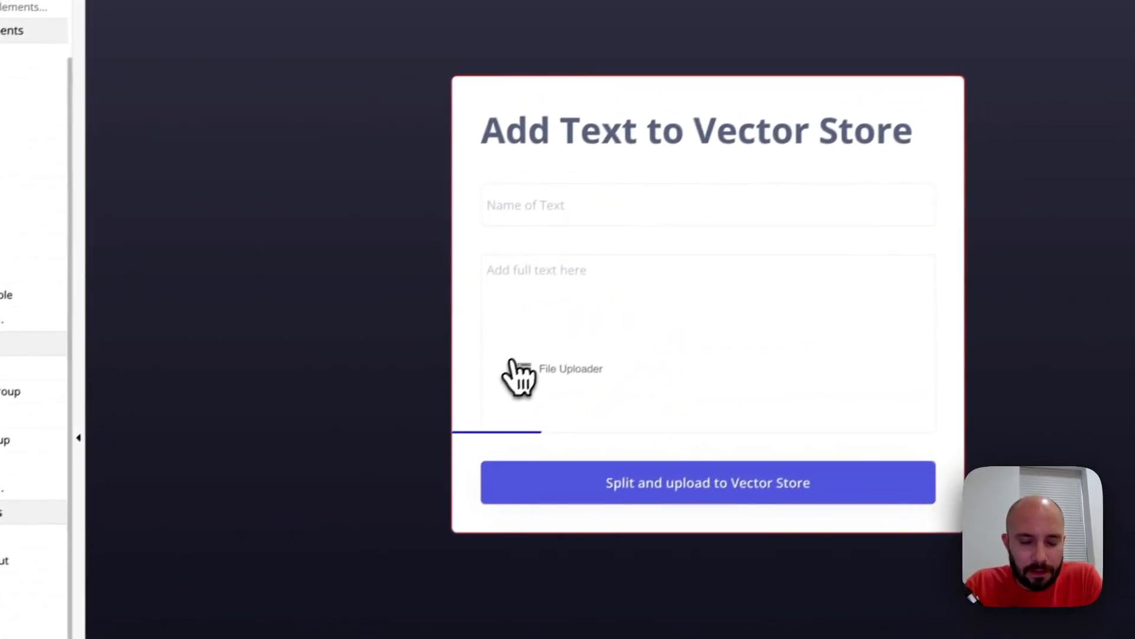
{"action": "left_click_drag", "start_coordinate": [519, 376], "coordinate": [550, 261]}
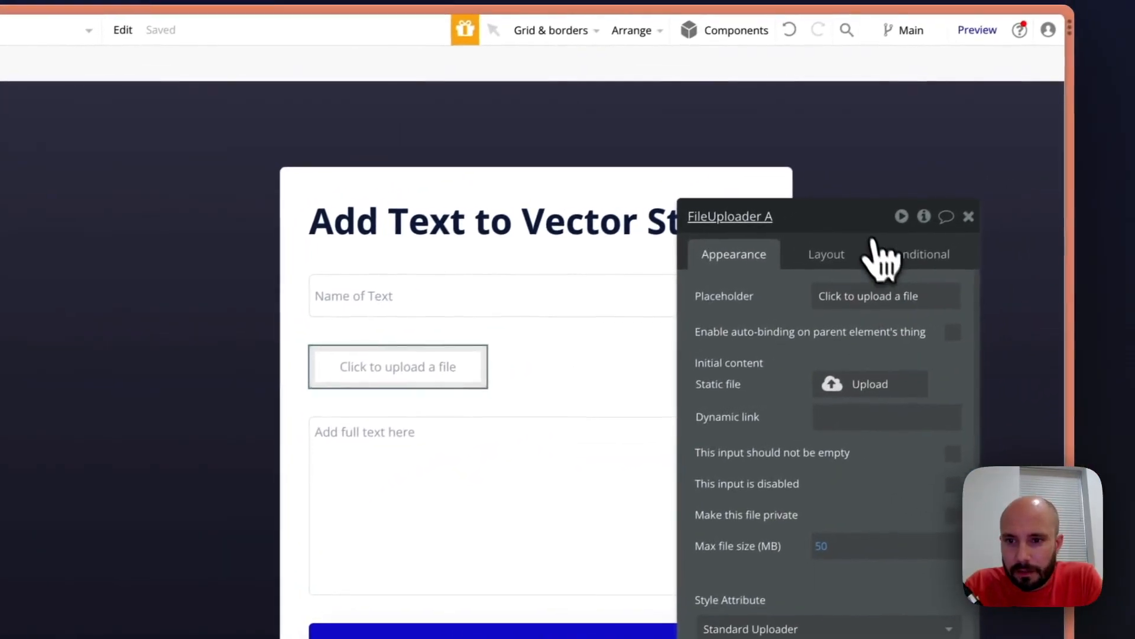
{"action": "left_click_drag", "start_coordinate": [1018, 147], "coordinate": [1005, 138]}
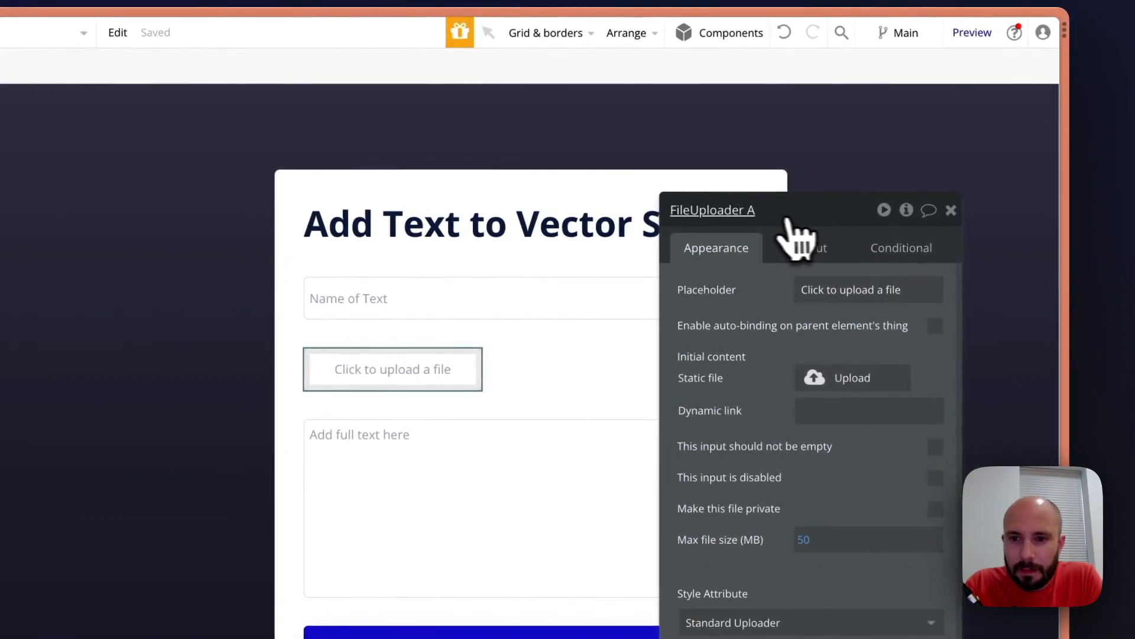
{"action": "left_click", "coordinate": [753, 210]}
{"action": "type", "text": "PDF"}
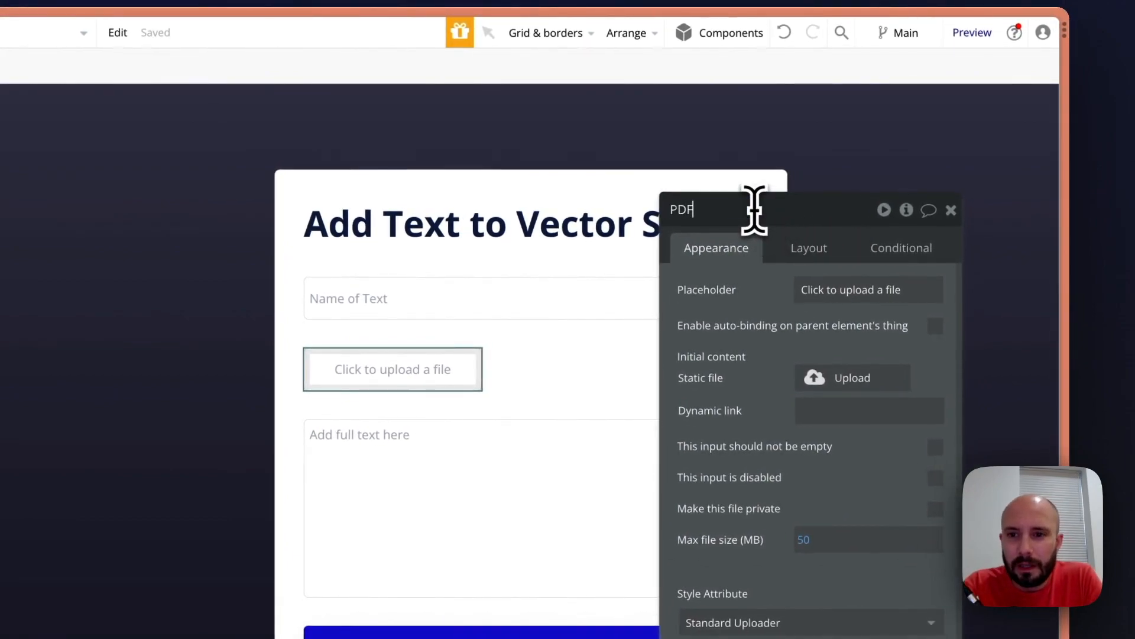
{"action": "type", "text": " Upload"}
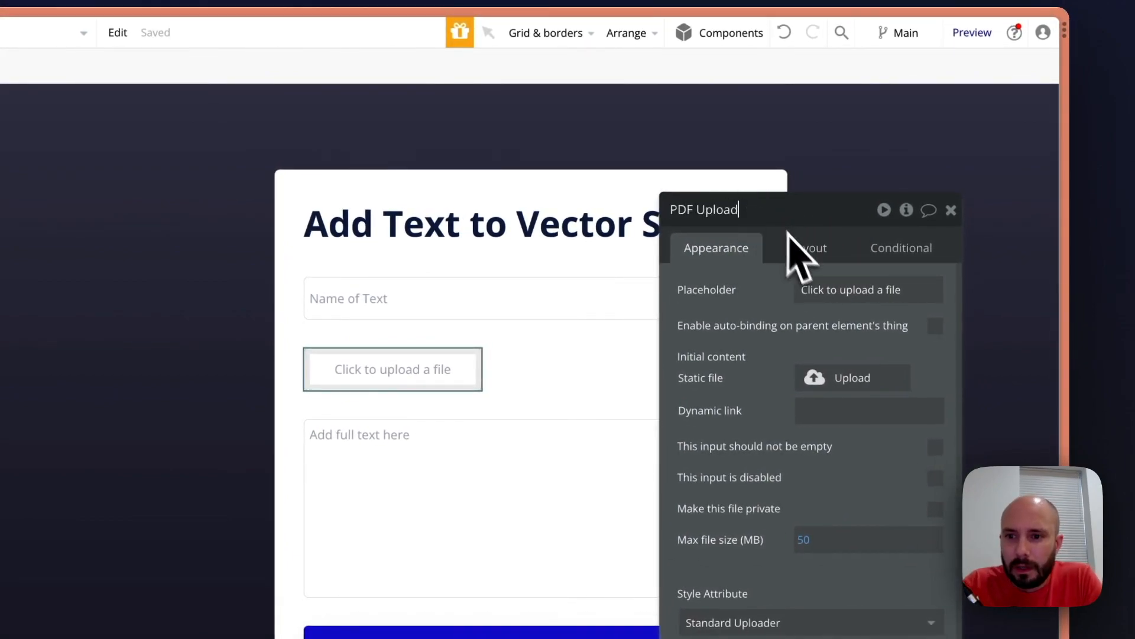
Step: Make the PDF Upload element's width flexible instead of fixed and clear its minimum width
{"action": "left_click", "coordinate": [811, 250]}
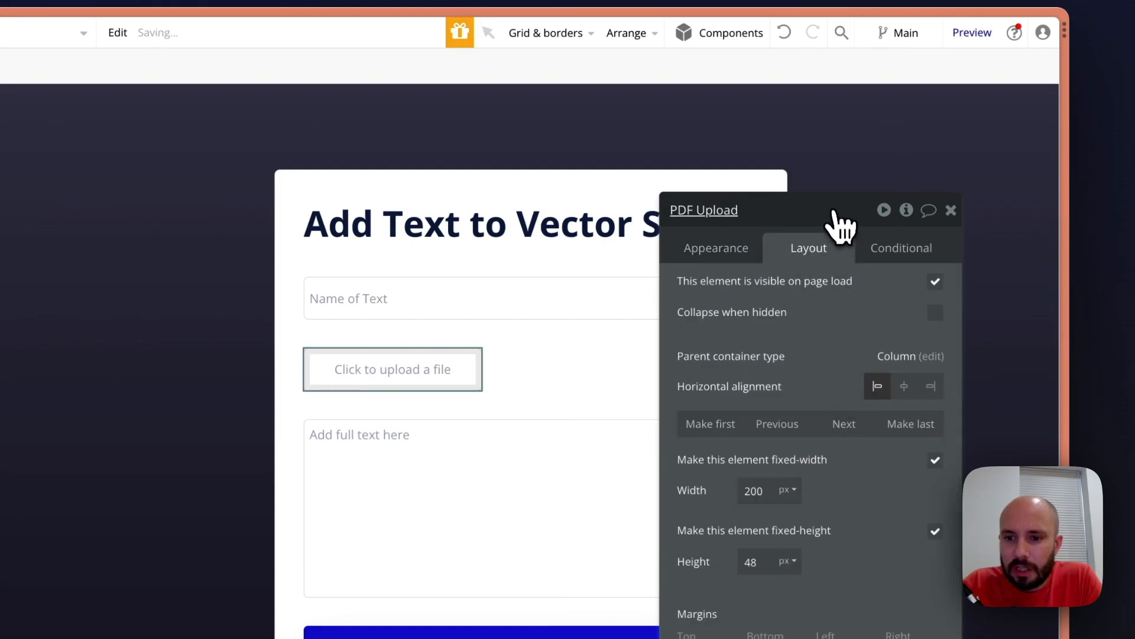
{"action": "left_click_drag", "start_coordinate": [839, 223], "coordinate": [388, 92]}
{"action": "left_click_drag", "start_coordinate": [434, 124], "coordinate": [856, 85]}
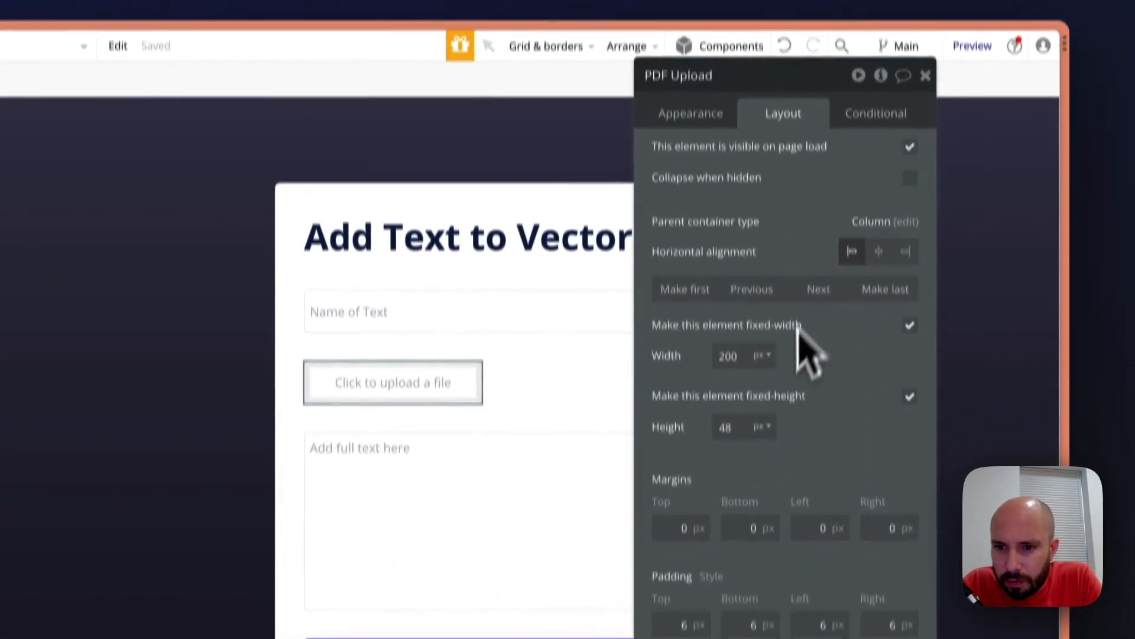
{"action": "left_click", "coordinate": [909, 325]}
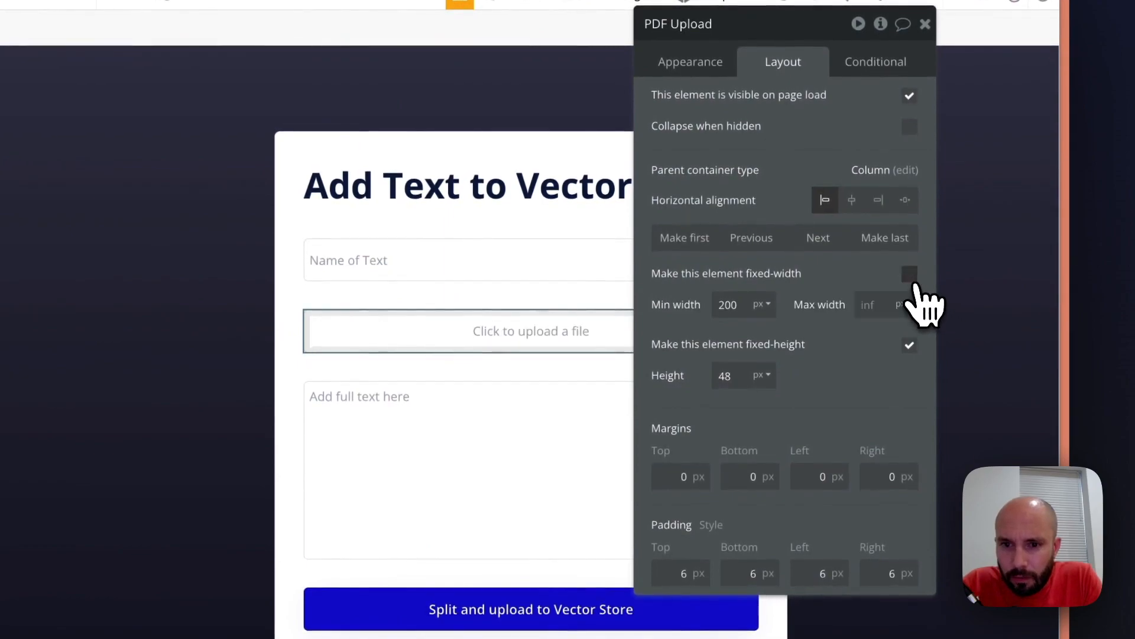
{"action": "double_click", "coordinate": [737, 307]}
{"action": "key", "text": "BackSpace"}
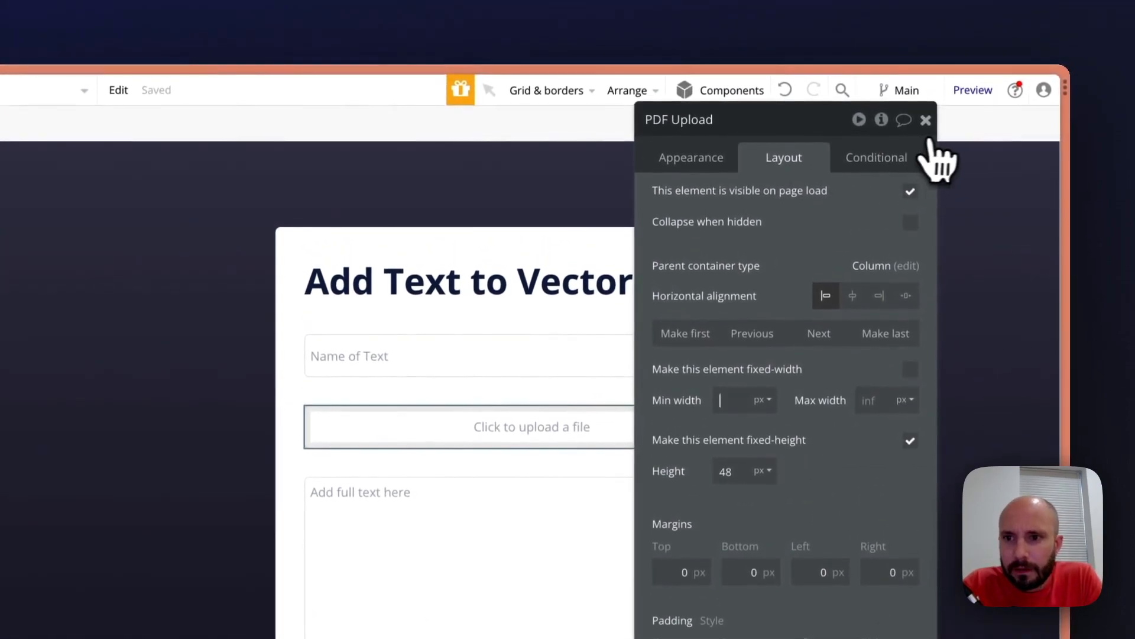
{"action": "left_click", "coordinate": [925, 31]}
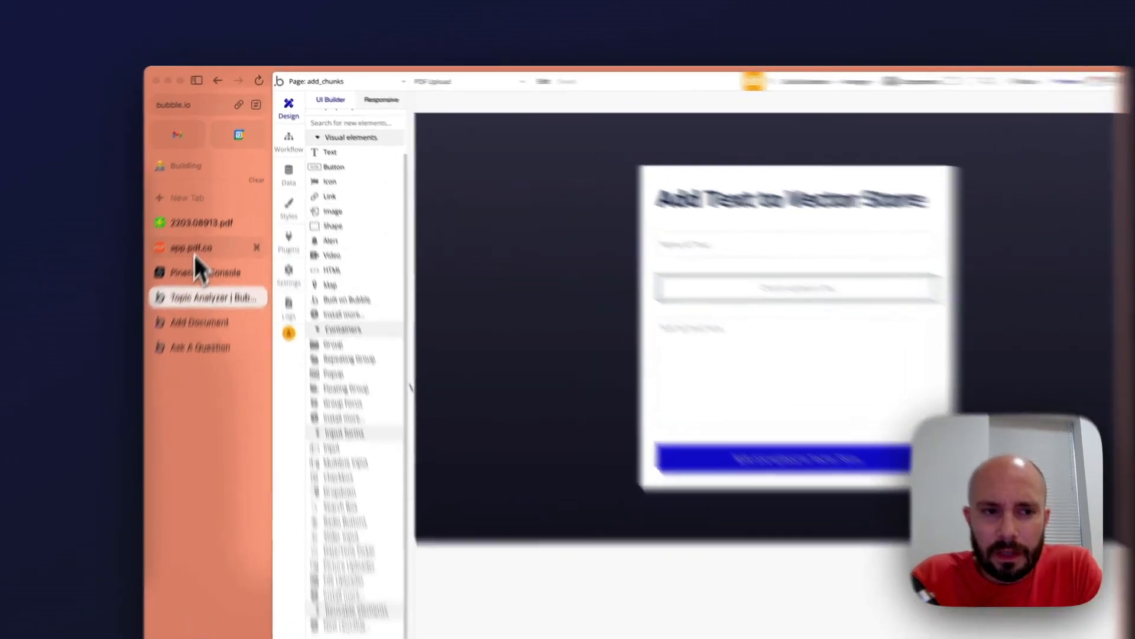
Step: Switch to PDF.co, open the REST API documentation and find the /pdf/convert/to/text-simple endpoint
{"action": "left_click", "coordinate": [207, 216]}
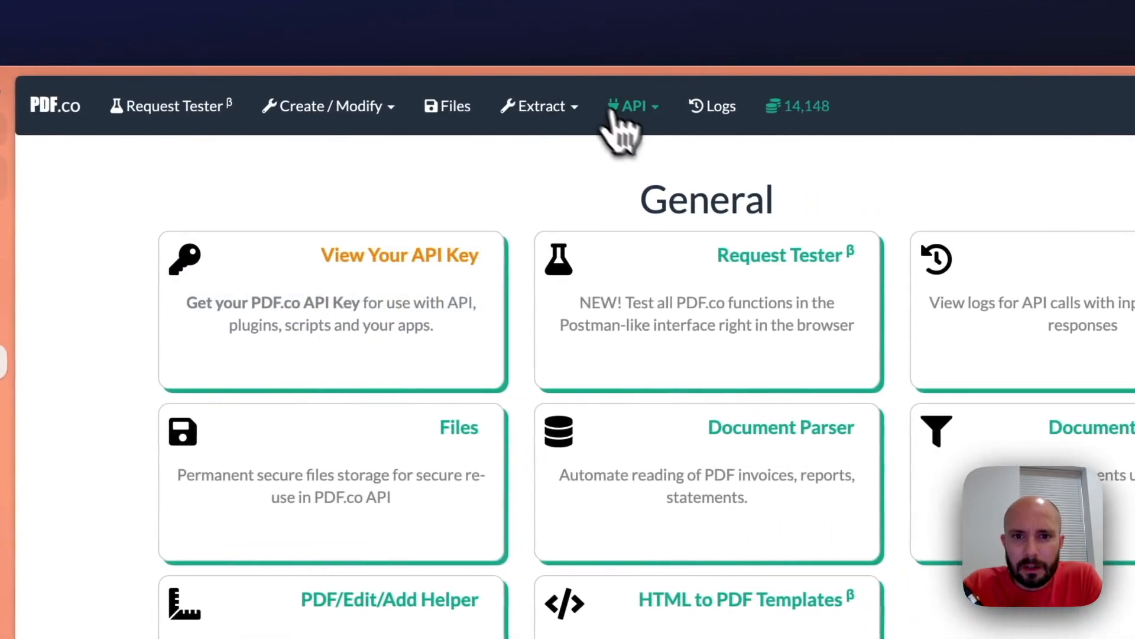
{"action": "left_click", "coordinate": [609, 107]}
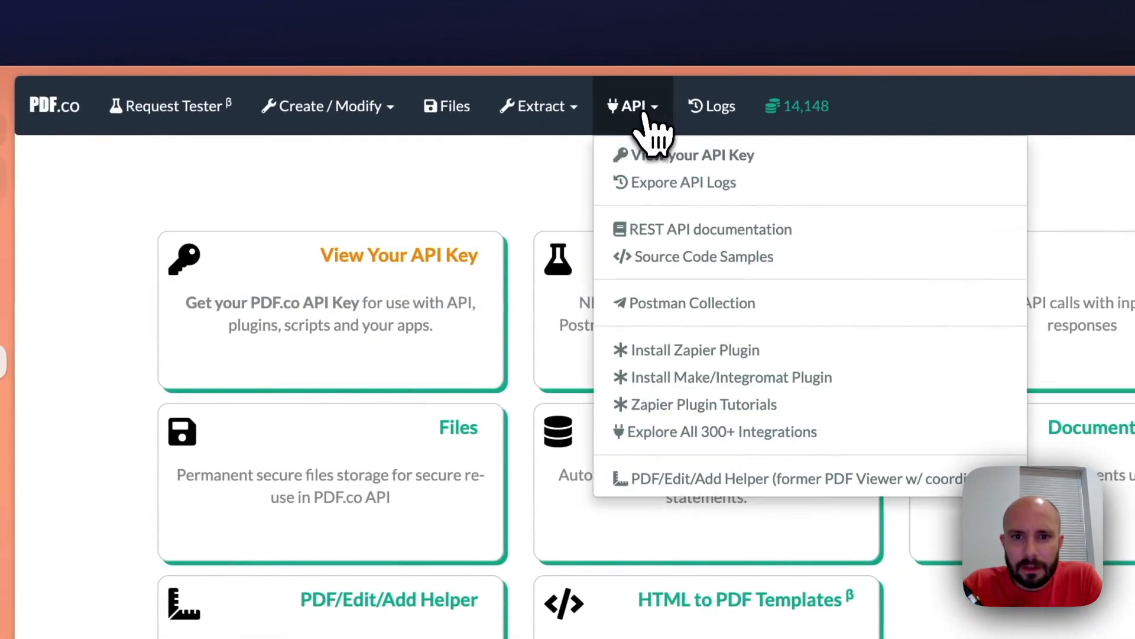
{"action": "left_click", "coordinate": [700, 237]}
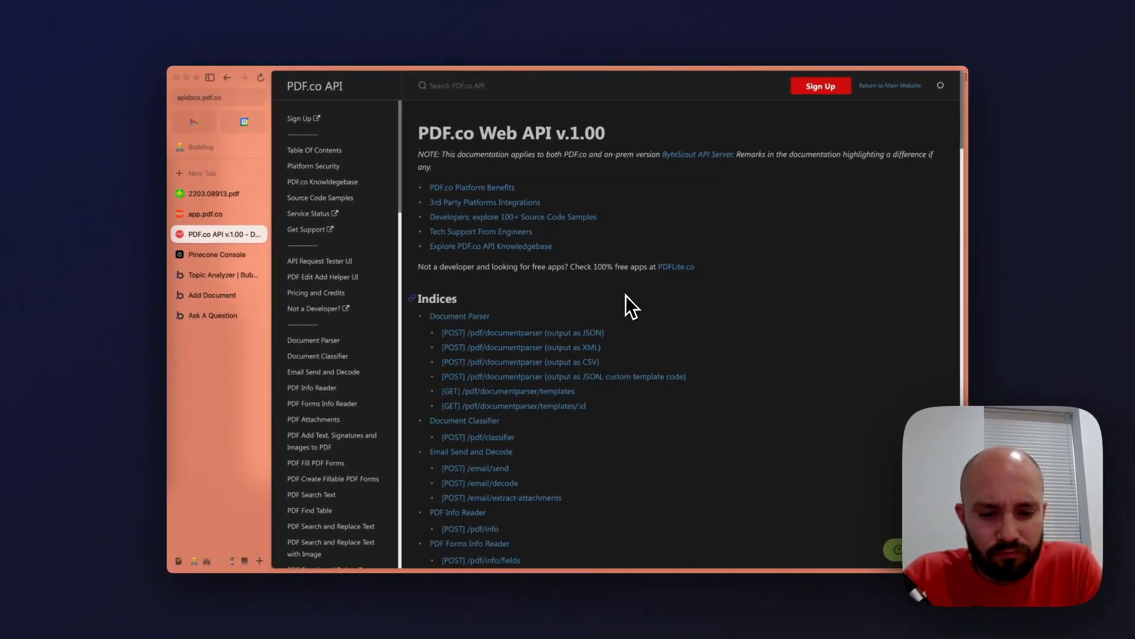
{"action": "key", "text": "super+f"}
{"action": "key", "text": "Return"}
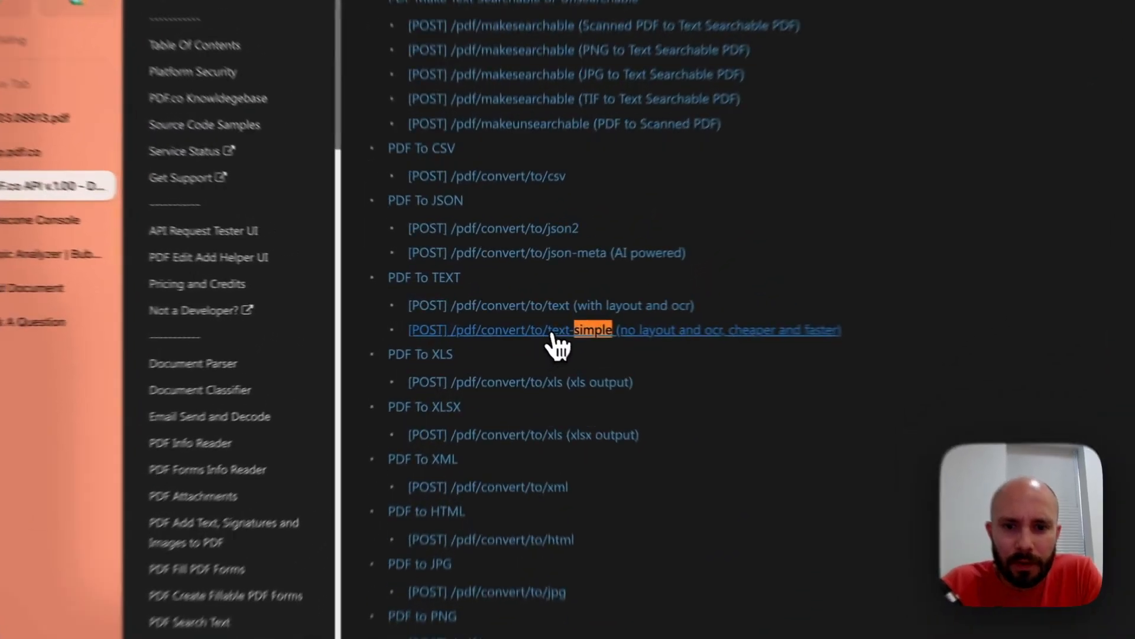
{"action": "left_click", "coordinate": [551, 331]}
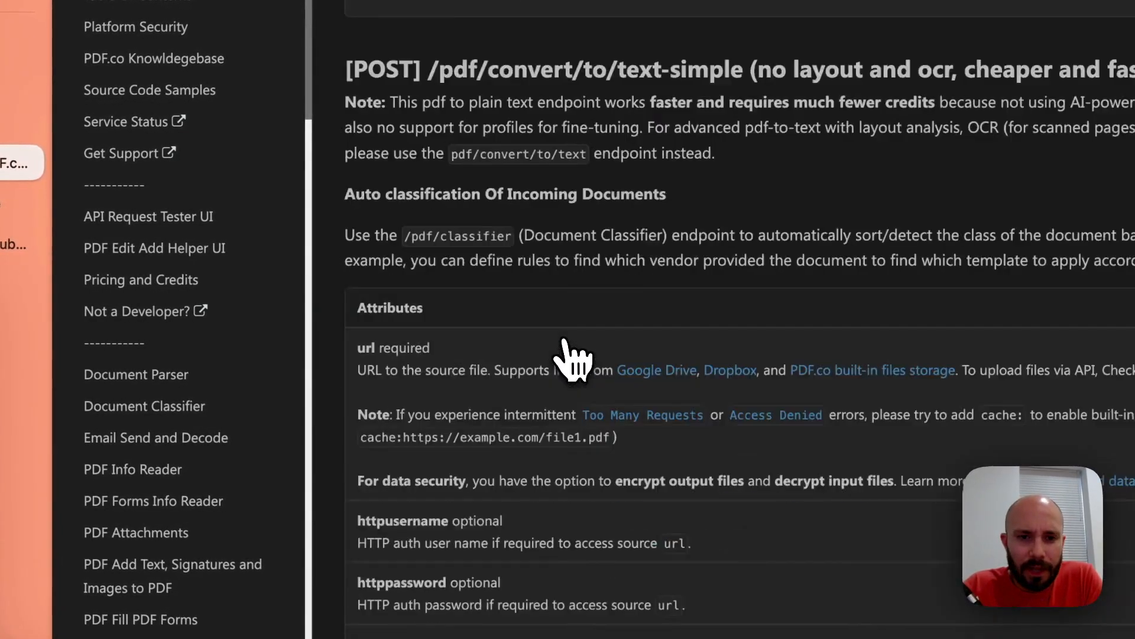
Step: Examine the text-simple endpoint's attributes, method, URL, body payload and example response
{"action": "scroll", "coordinate": [553, 337], "scroll_direction": "down", "scroll_amount": 3}
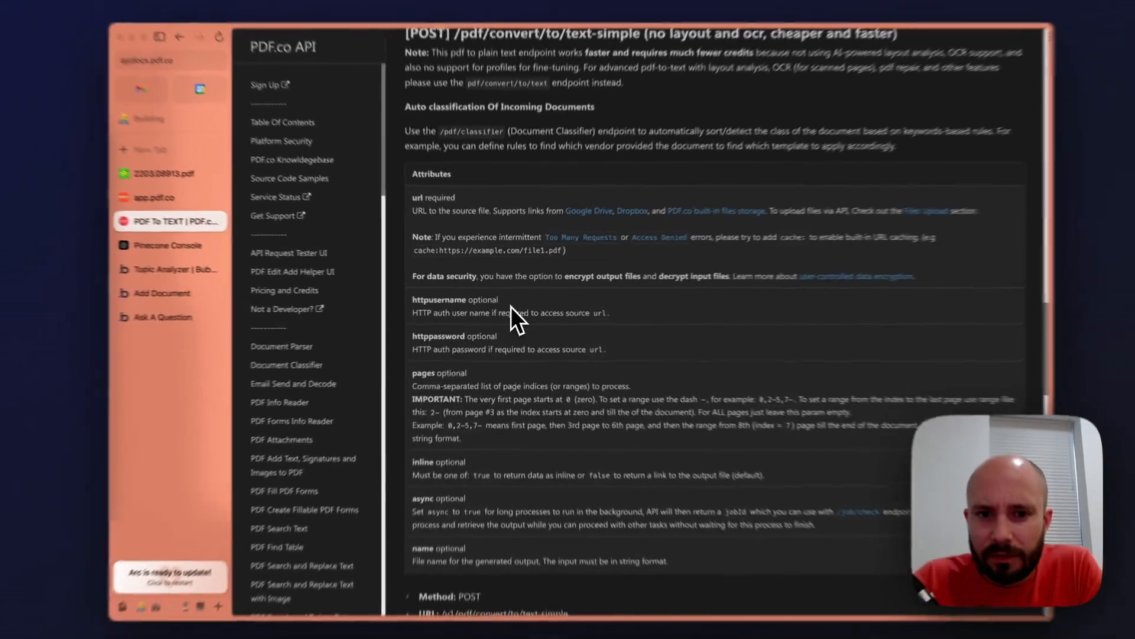
{"action": "scroll", "coordinate": [508, 306], "scroll_direction": "down", "scroll_amount": 5}
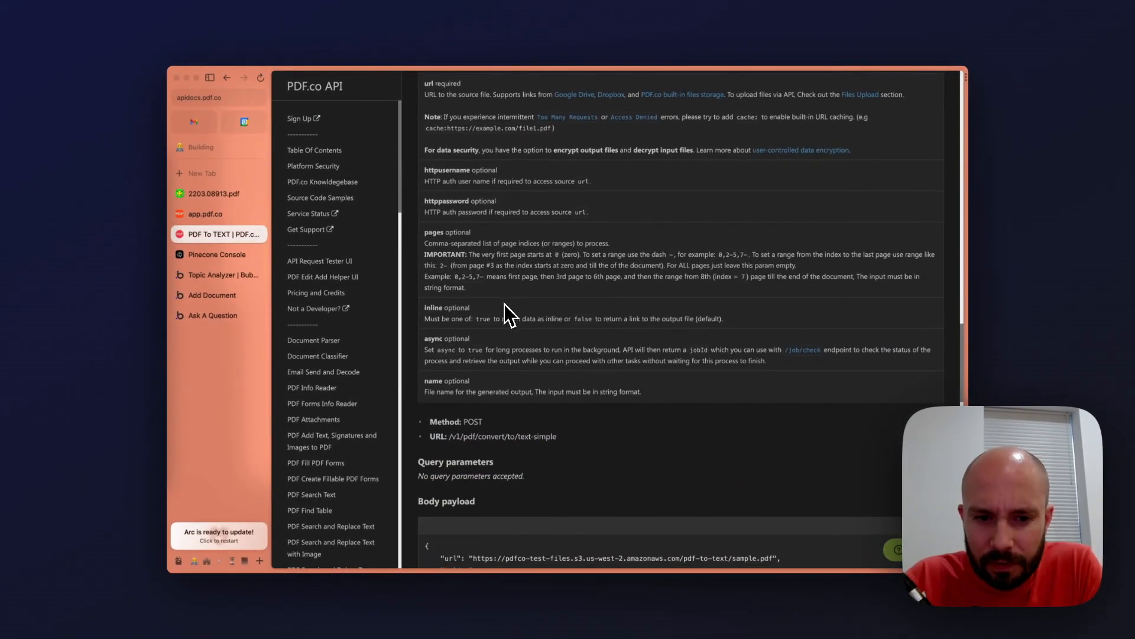
{"action": "scroll", "coordinate": [508, 315], "scroll_direction": "down", "scroll_amount": 1}
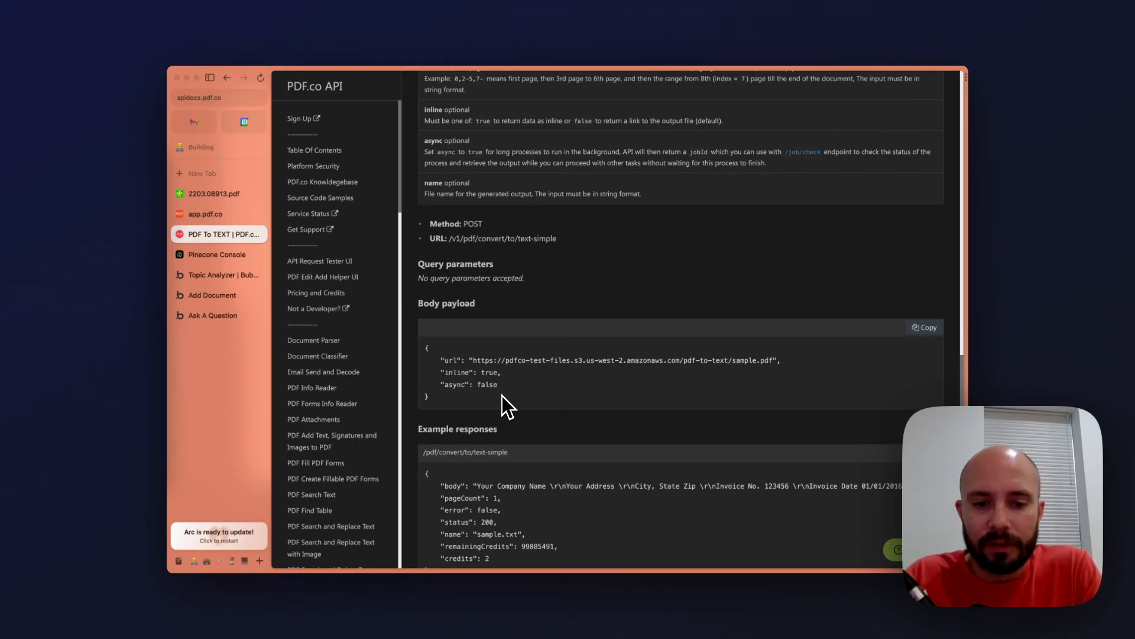
{"action": "scroll", "coordinate": [501, 396], "scroll_direction": "down", "scroll_amount": 2}
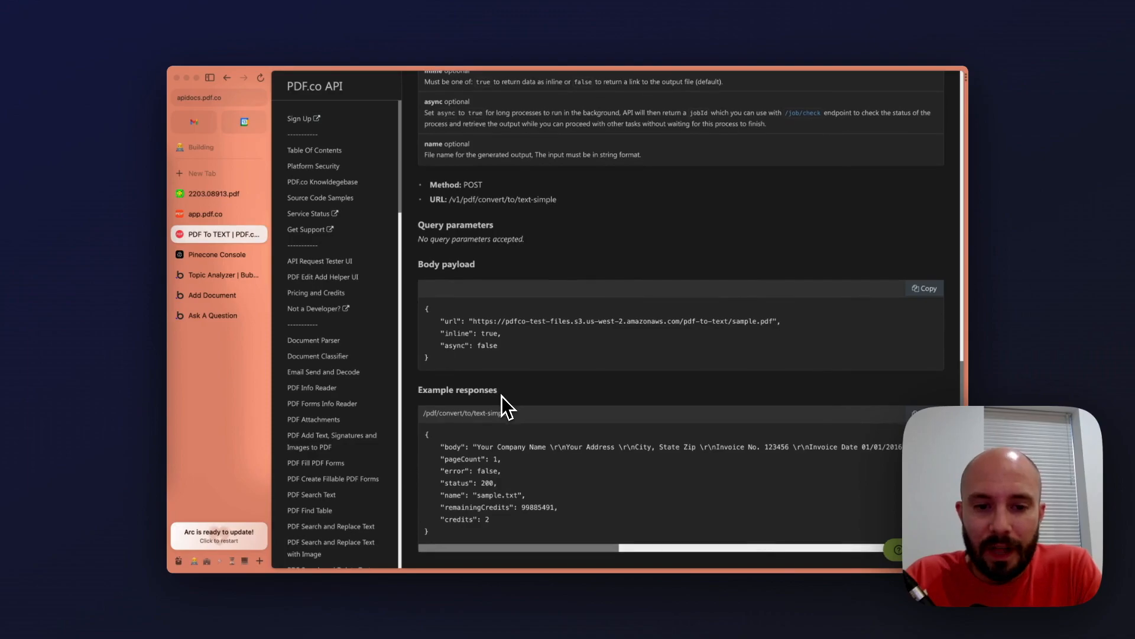
{"action": "scroll", "coordinate": [501, 397], "scroll_direction": "down", "scroll_amount": 1}
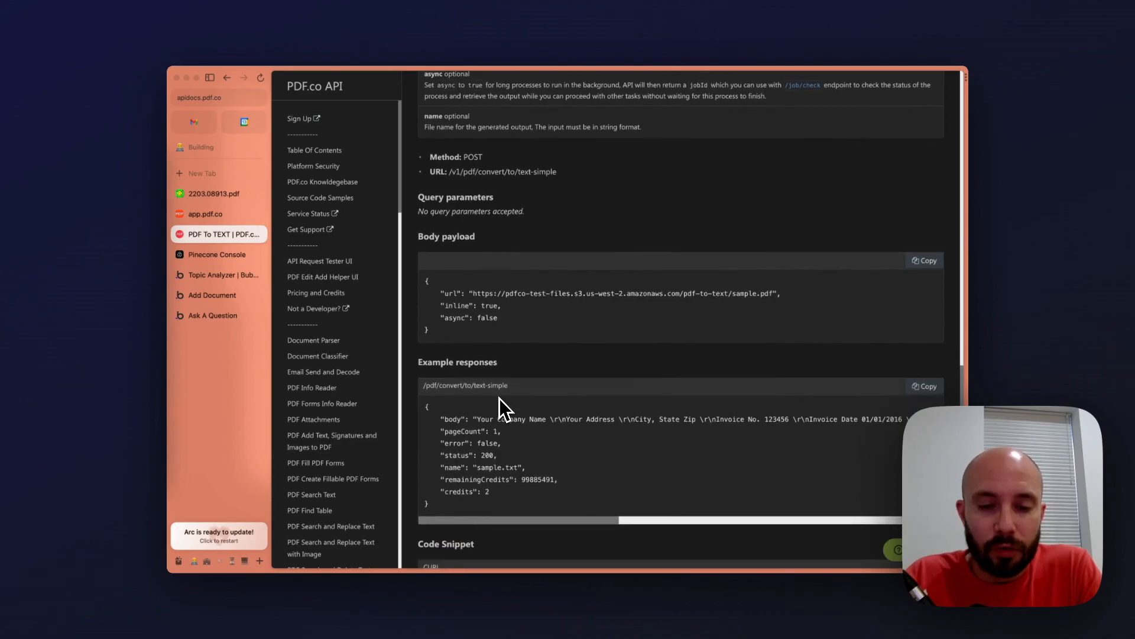
{"action": "scroll", "coordinate": [499, 399], "scroll_direction": "down", "scroll_amount": 1}
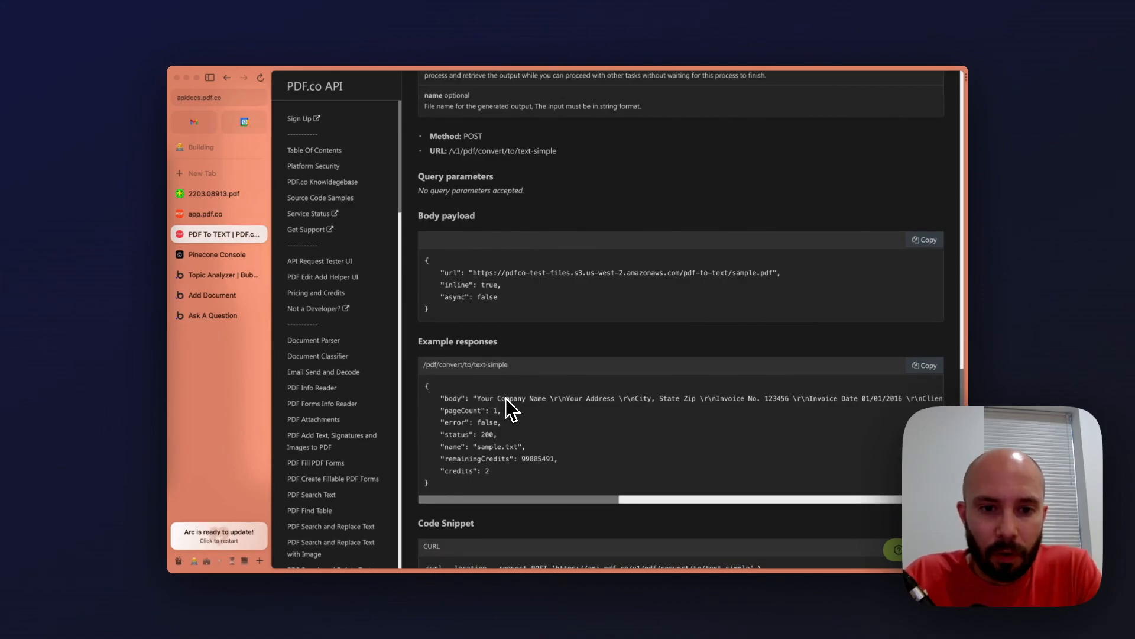
{"action": "scroll", "coordinate": [505, 398], "scroll_direction": "down", "scroll_amount": 4}
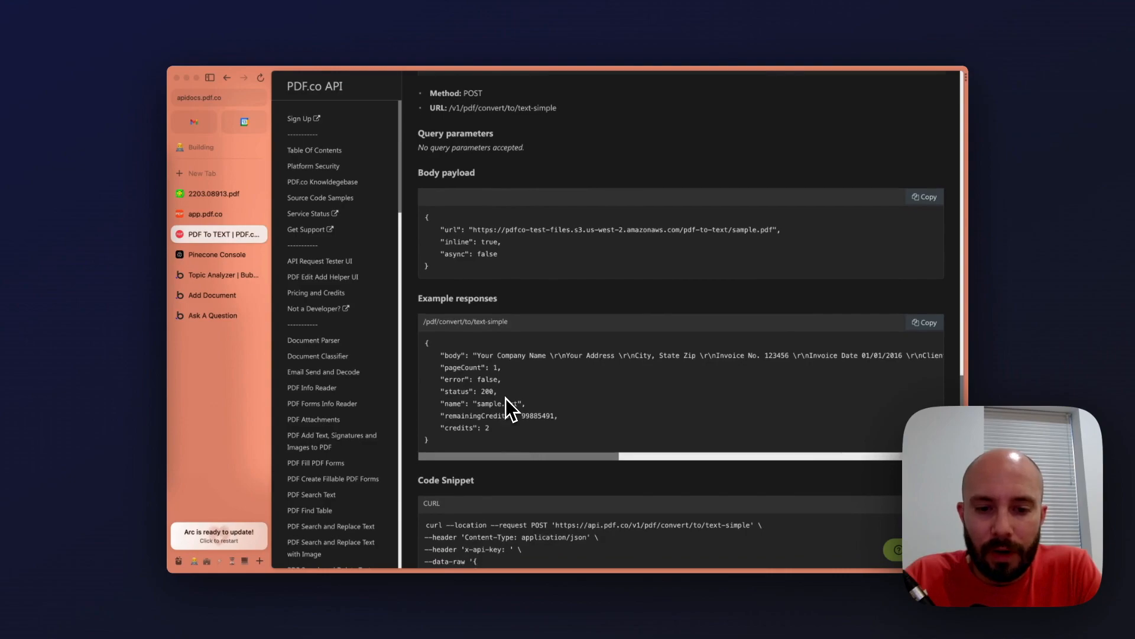
{"action": "scroll", "coordinate": [506, 398], "scroll_direction": "up", "scroll_amount": 2}
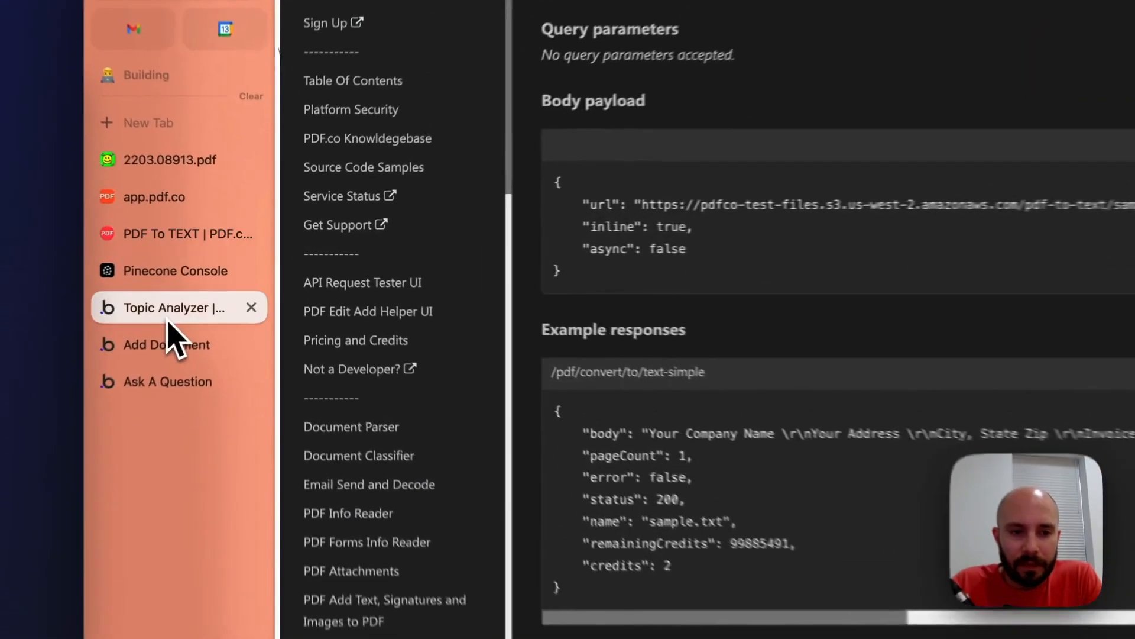
Step: Switch back to the Bubble editor and delete the "Add full text here" multiline input from the form
{"action": "left_click", "coordinate": [214, 280]}
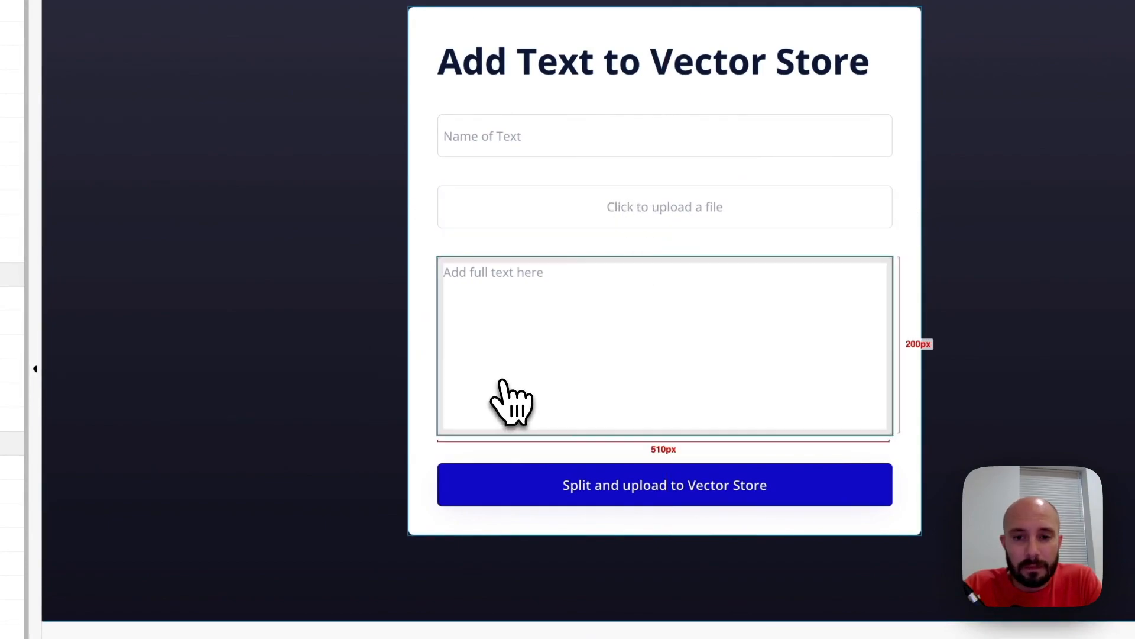
{"action": "key", "text": "BackSpace"}
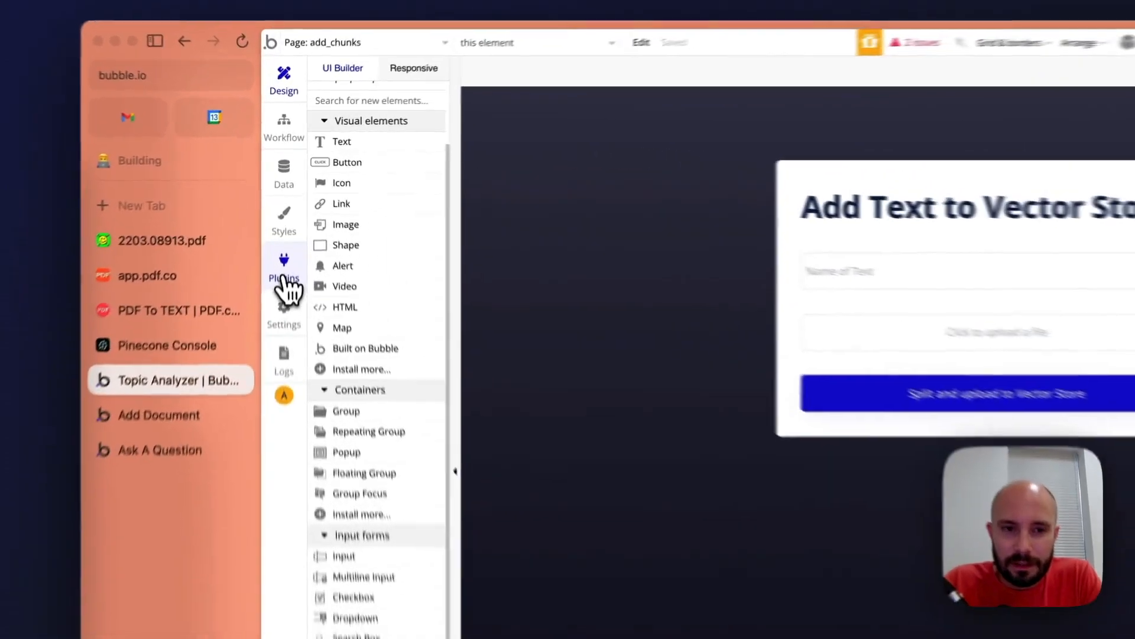
Step: Add another API in the API Connector plugin, below the collapsed Pinecone API, and name it PDF.co
{"action": "left_click", "coordinate": [286, 278]}
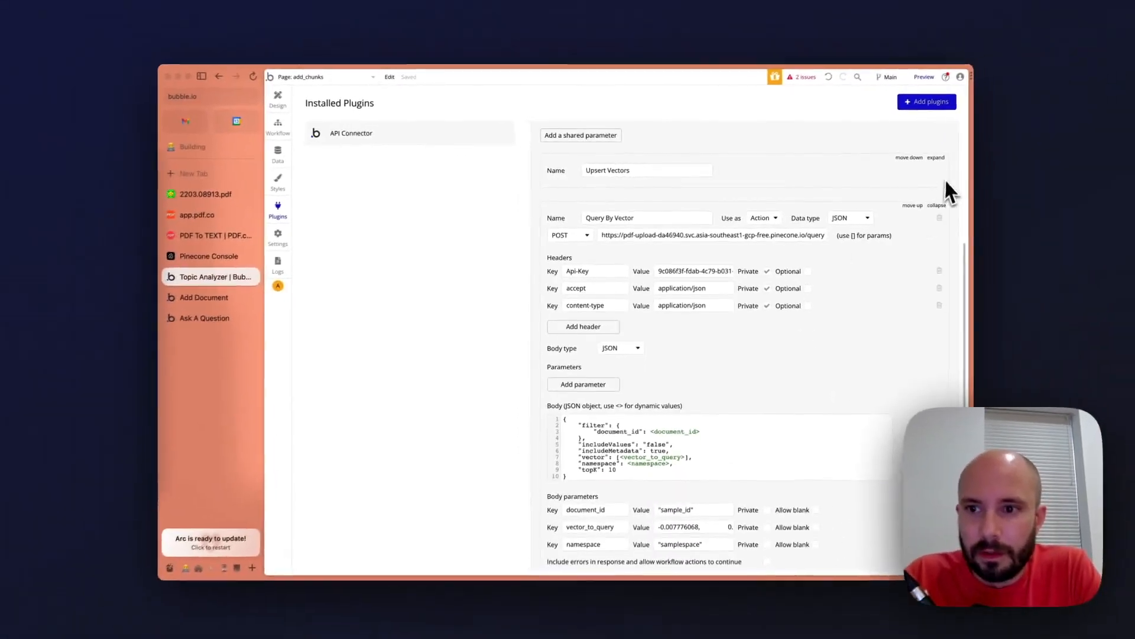
{"action": "scroll", "coordinate": [933, 165], "scroll_direction": "up", "scroll_amount": 3}
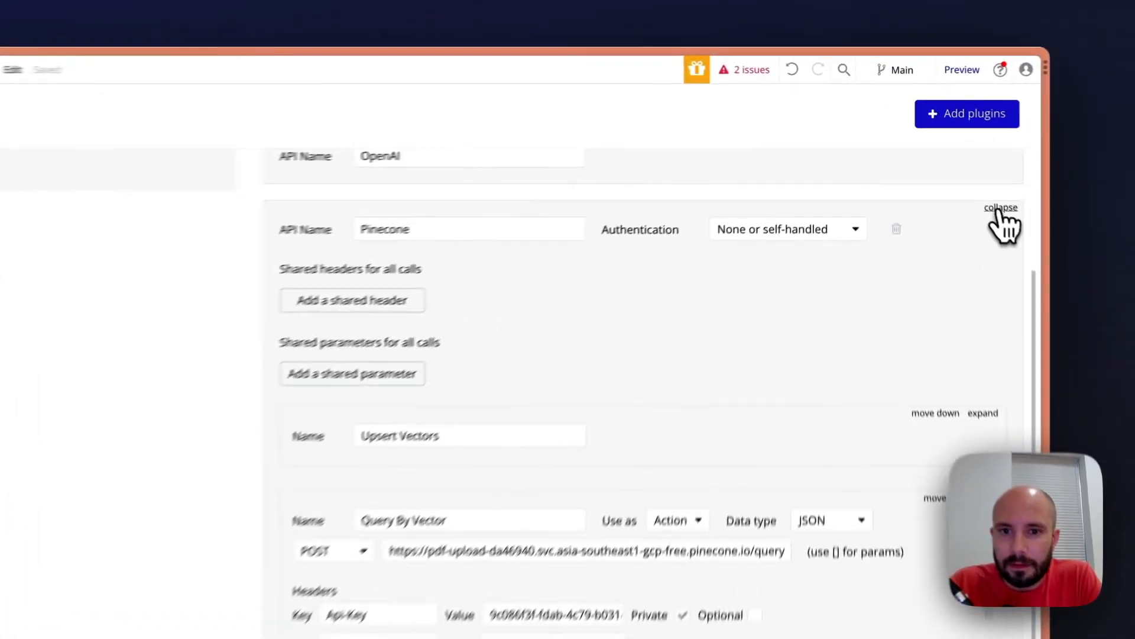
{"action": "left_click", "coordinate": [1000, 209]}
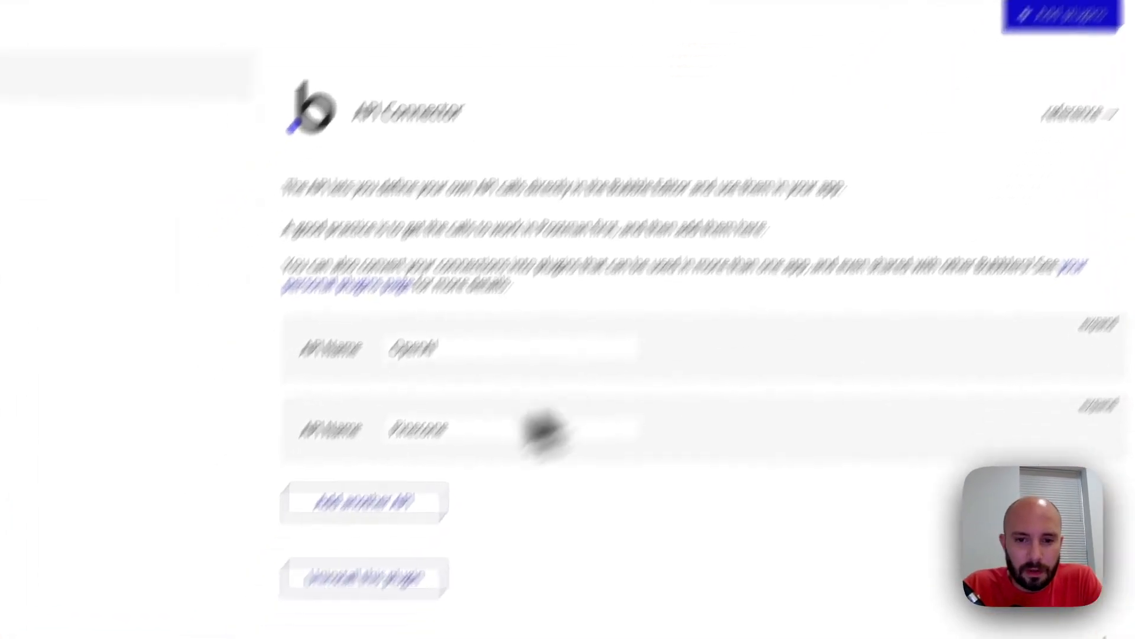
{"action": "left_click", "coordinate": [490, 337]}
{"action": "left_click_drag", "start_coordinate": [549, 324], "coordinate": [598, 318]}
{"action": "type", "text": "PDF.co"}
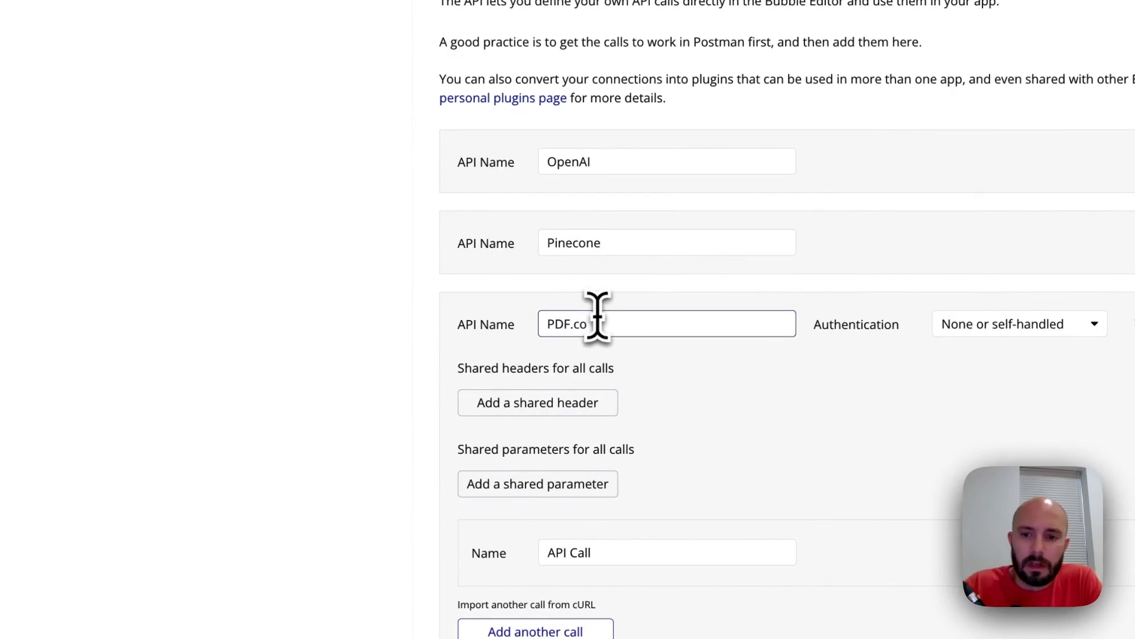
Step: Switch to the PDF.co documentation and copy the cURL code snippet for the text-simple endpoint
{"action": "scroll", "coordinate": [671, 451], "scroll_direction": "down", "scroll_amount": 3}
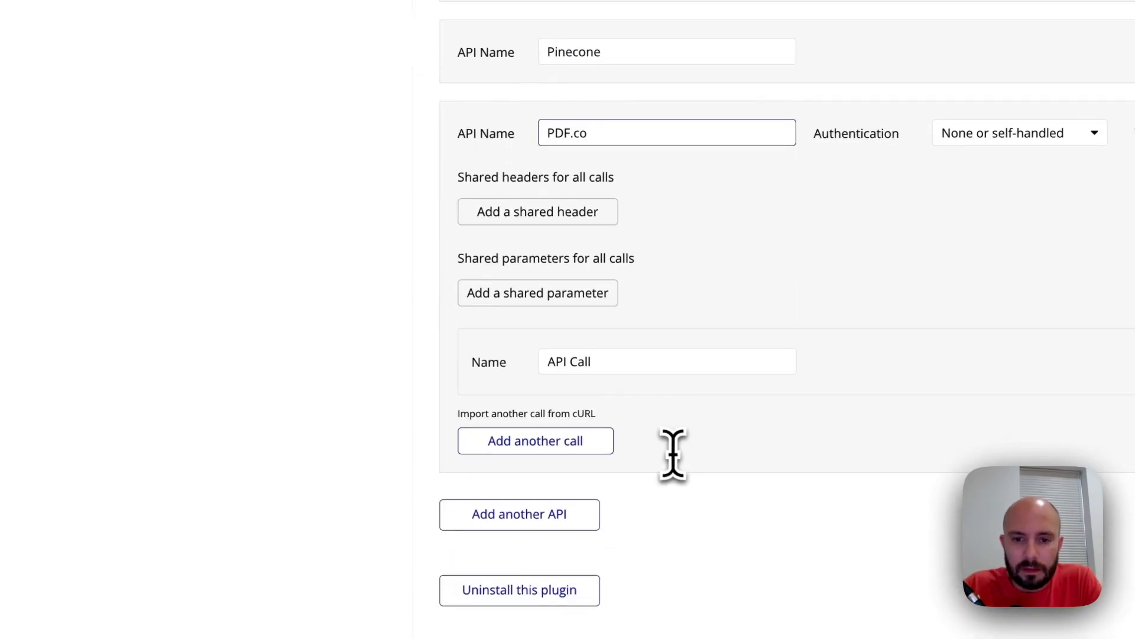
{"action": "left_click", "coordinate": [658, 364]}
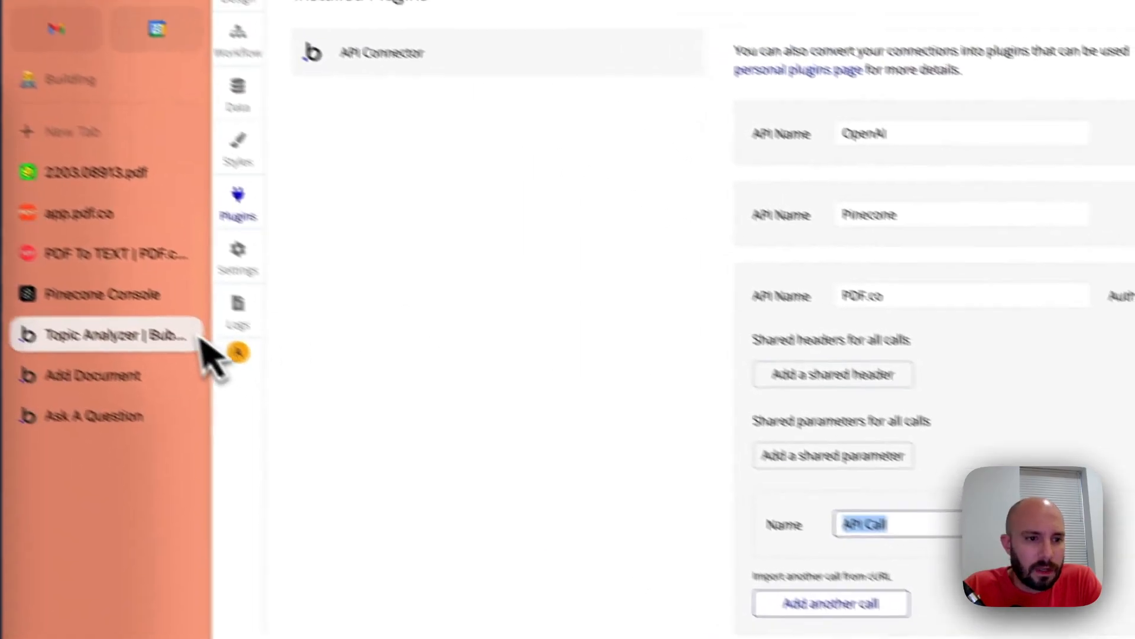
{"action": "left_click", "coordinate": [157, 293]}
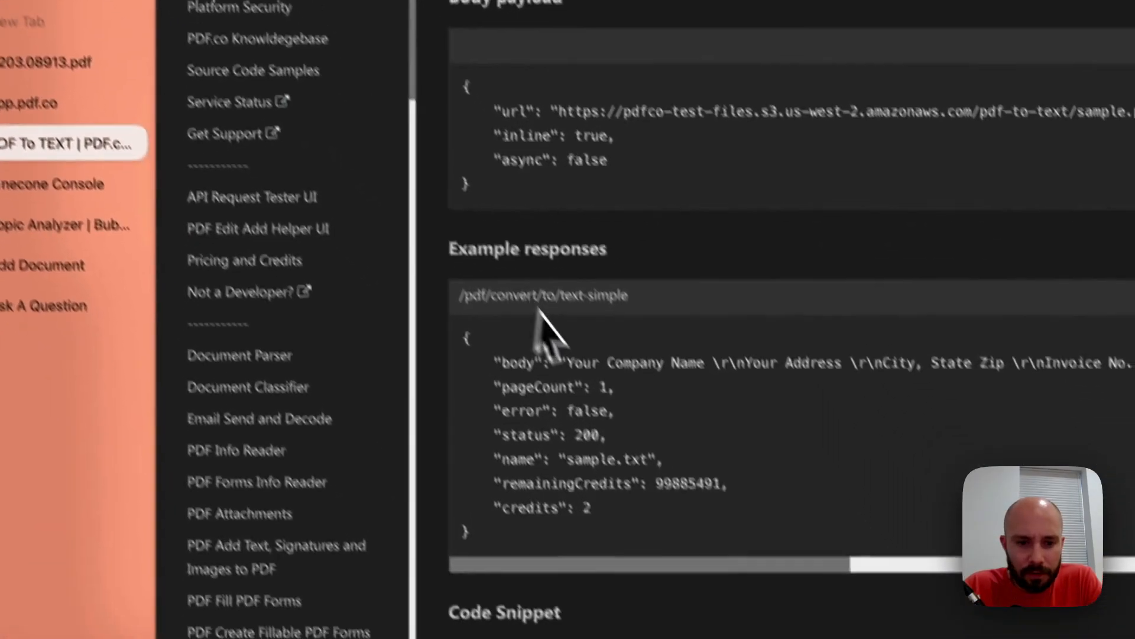
{"action": "scroll", "coordinate": [724, 592], "scroll_direction": "down", "scroll_amount": 6}
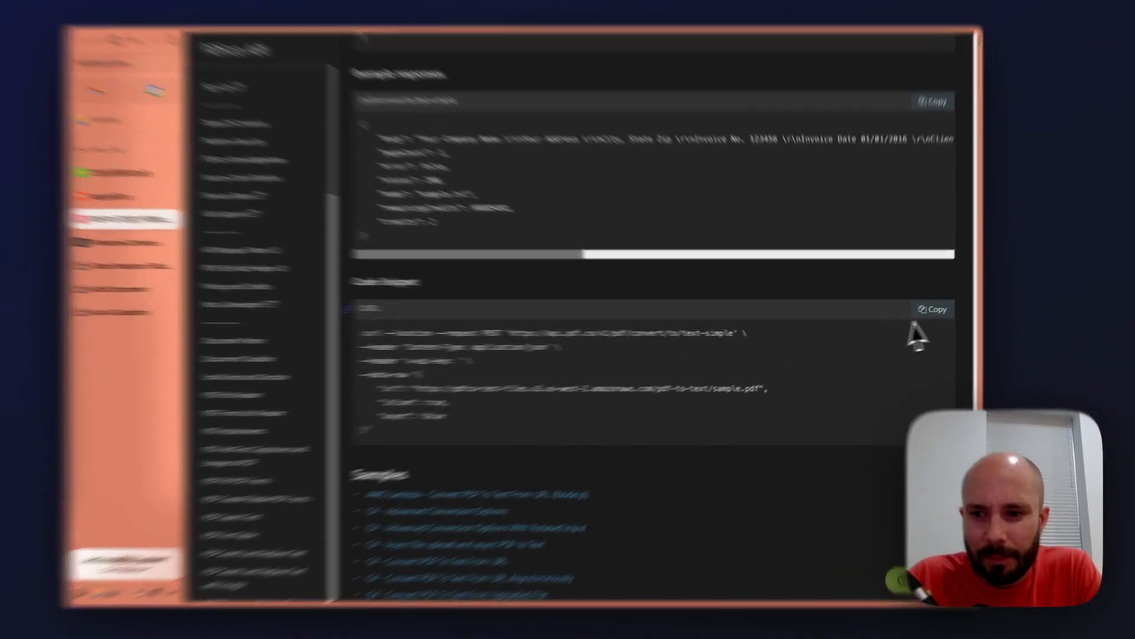
{"action": "left_click", "coordinate": [924, 312]}
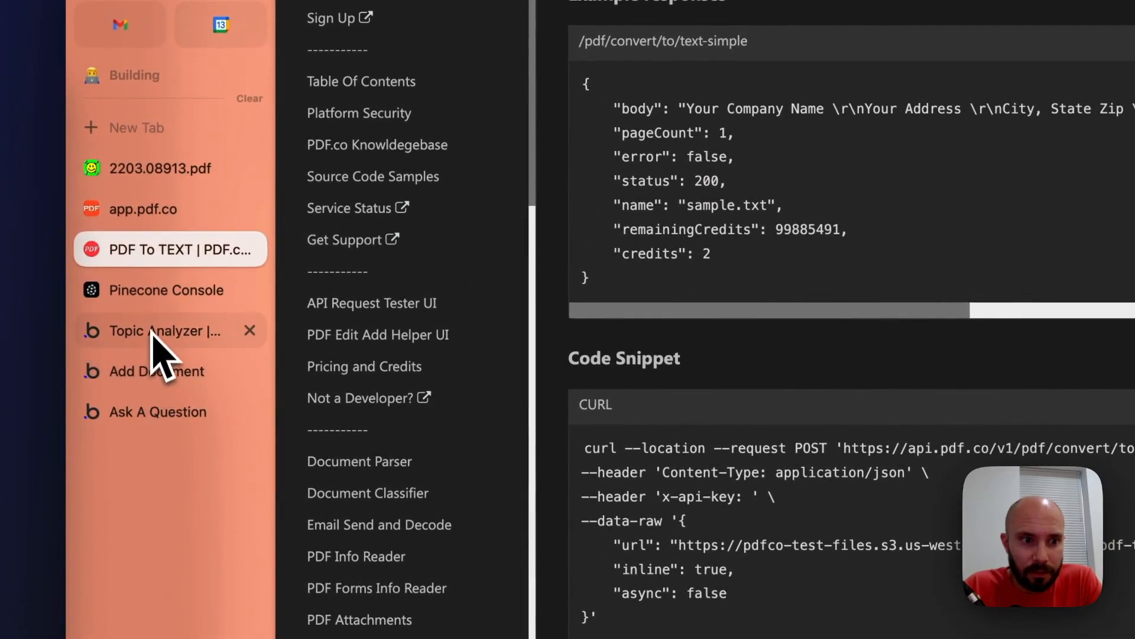
Step: Switch to the Bubble editor, import the copied cURL snippet as a call under the PDF.co API, and set its method to POST
{"action": "left_click", "coordinate": [155, 334]}
{"action": "left_click", "coordinate": [544, 440]}
{"action": "key", "text": "ctrl+v"}
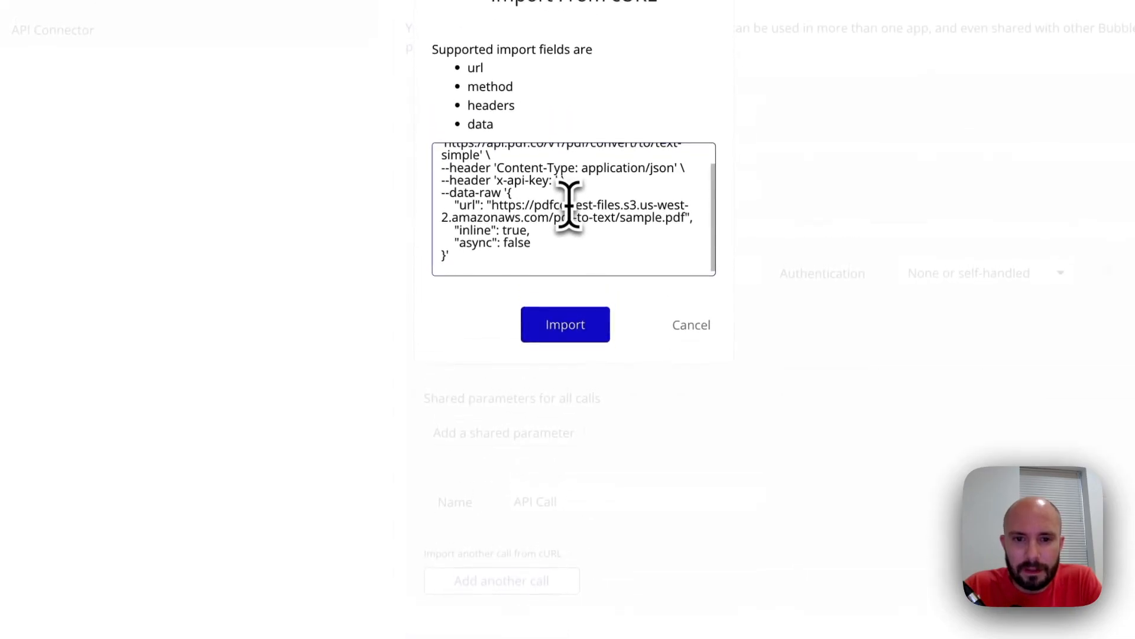
{"action": "left_click", "coordinate": [568, 327]}
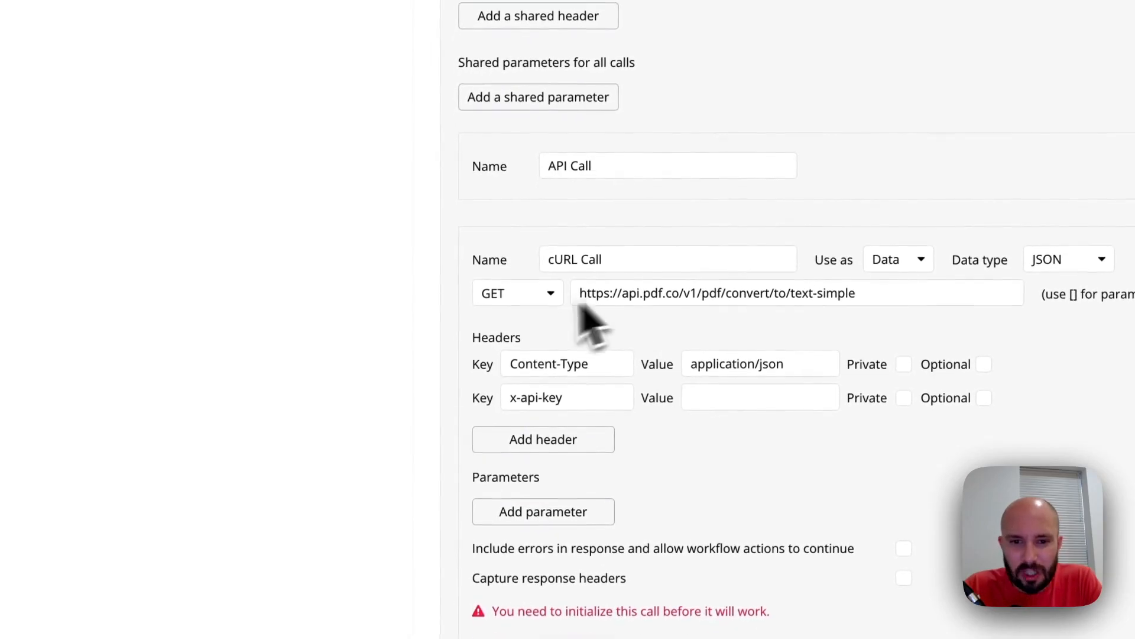
{"action": "left_click", "coordinate": [518, 349]}
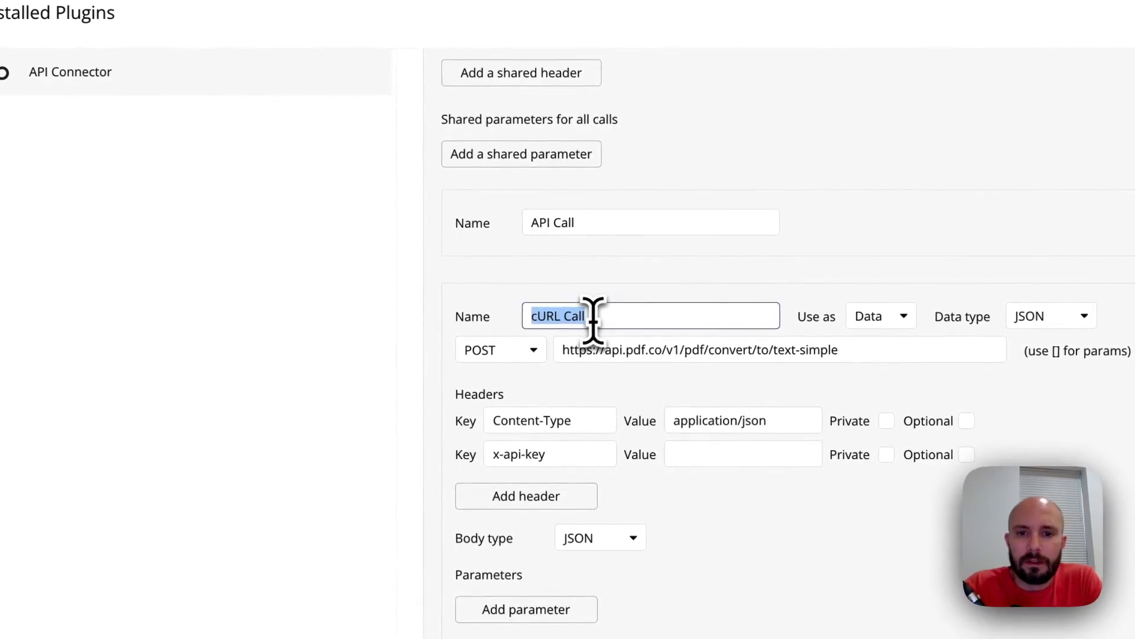
Step: Name the imported call "PDF to Text" and mark its Content-Type and x-api-key headers as private
{"action": "type", "text": "Text"}
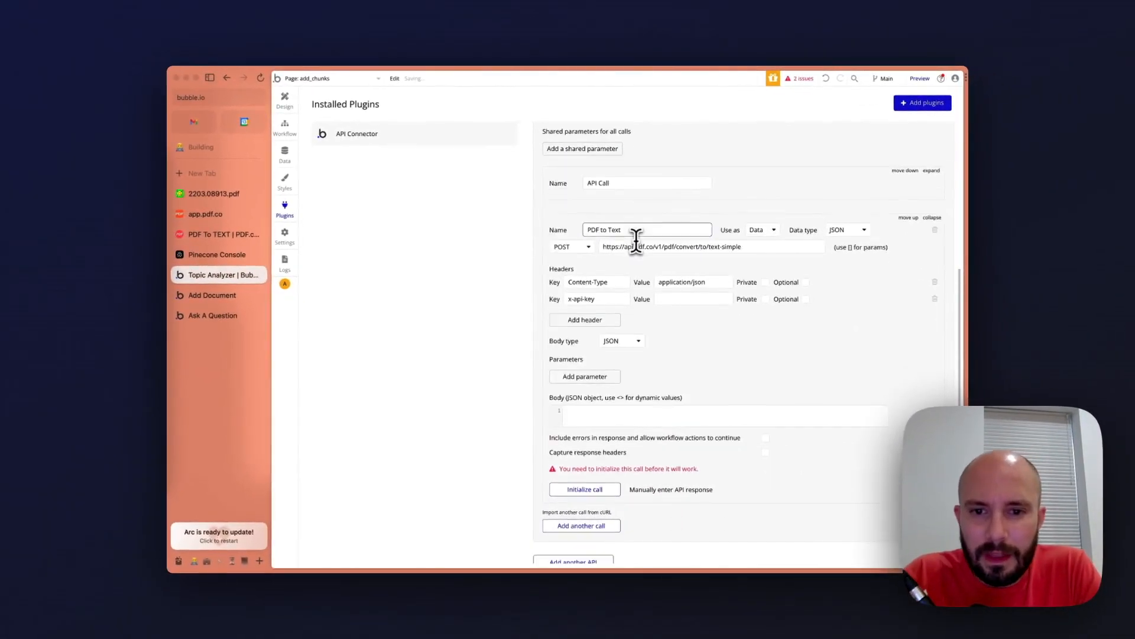
{"action": "scroll", "coordinate": [635, 239], "scroll_direction": "down", "scroll_amount": 2}
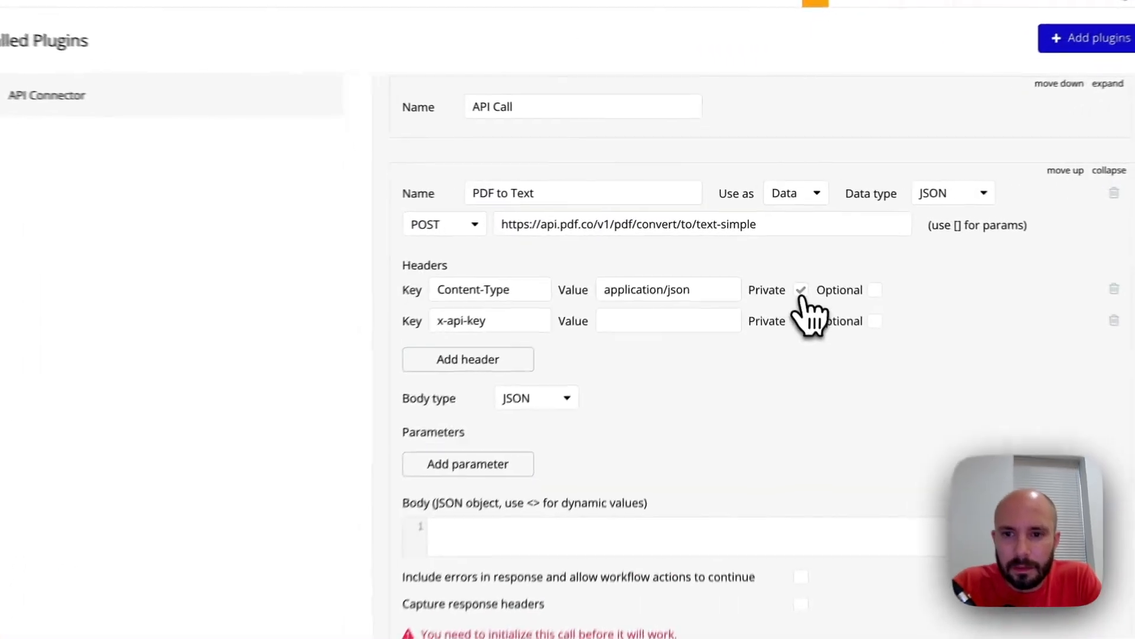
{"action": "left_click", "coordinate": [766, 239]}
{"action": "left_click", "coordinate": [766, 255]}
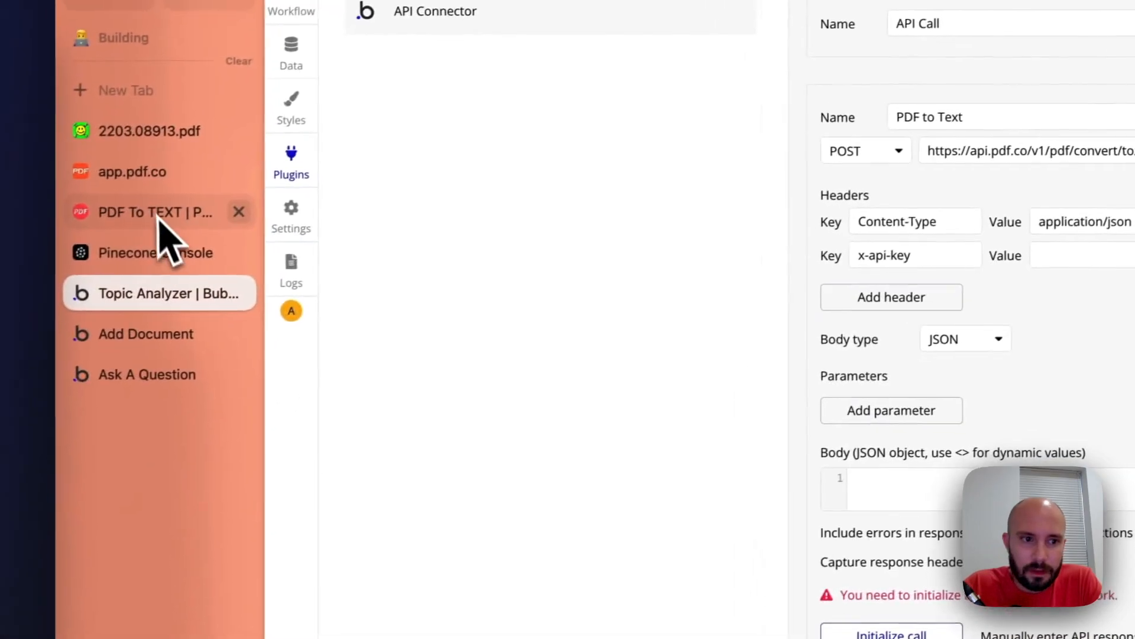
Step: Copy the API key from the PDF.co dashboard and paste it as the x-api-key header value in the Bubble call
{"action": "left_click", "coordinate": [147, 297]}
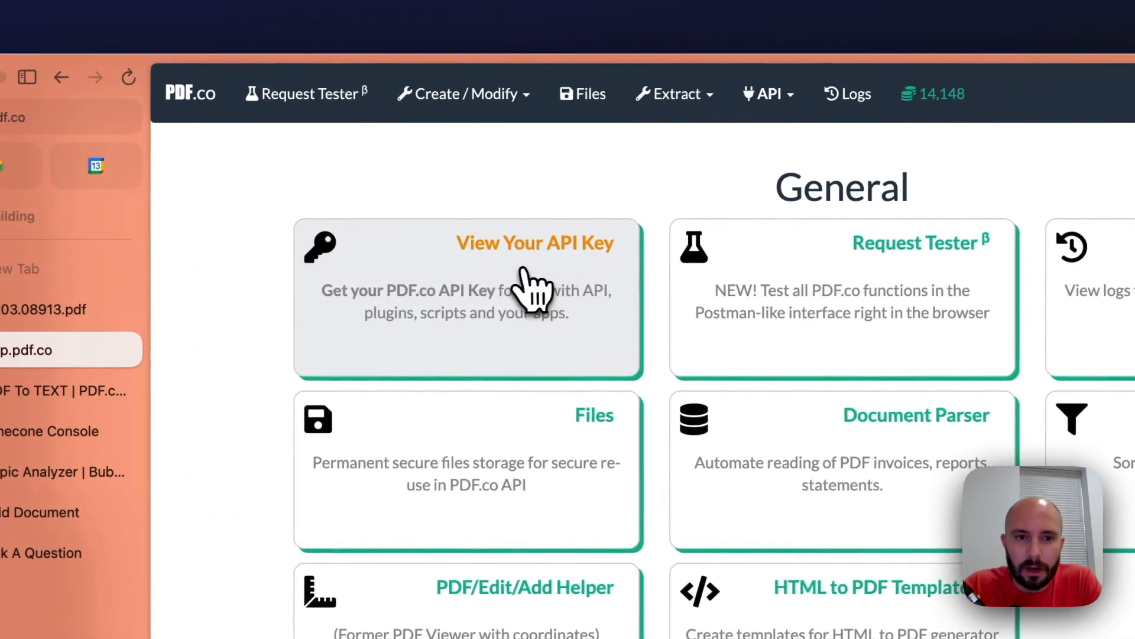
{"action": "left_click", "coordinate": [501, 261]}
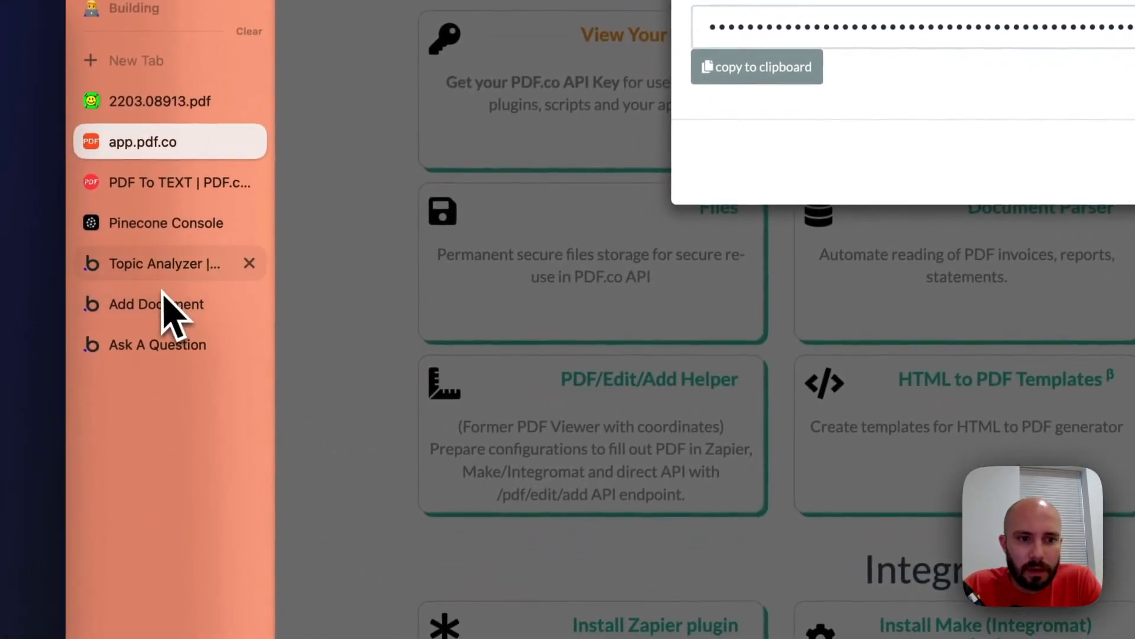
{"action": "left_click", "coordinate": [44, 476]}
{"action": "left_click", "coordinate": [1088, 227]}
{"action": "key", "text": "super+v"}
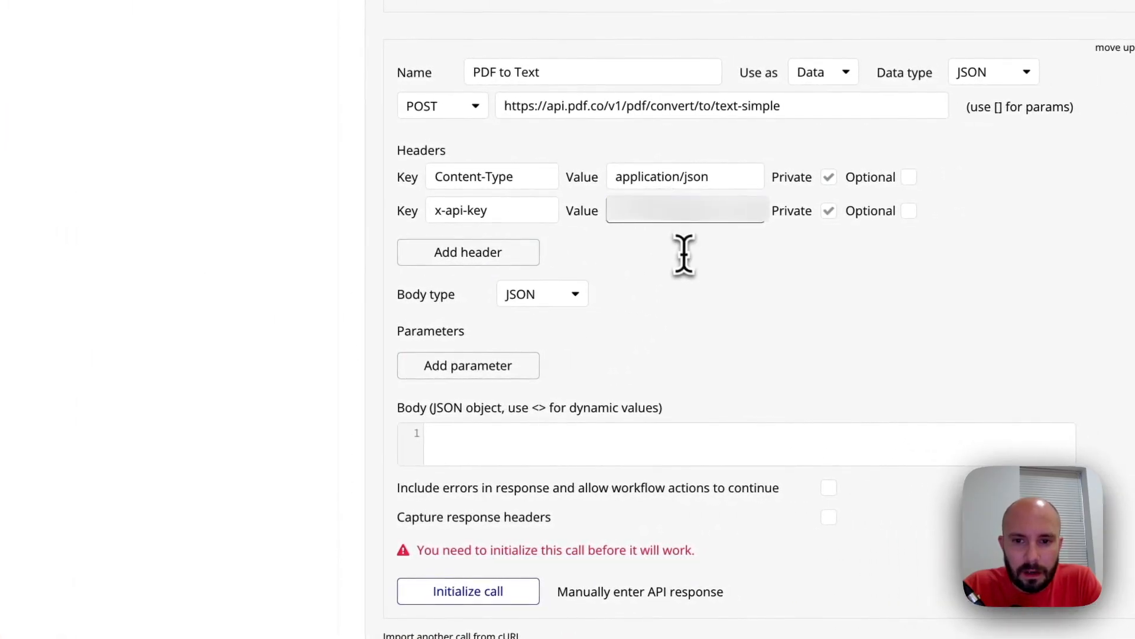
Step: Copy the JSON payload with url, inline and async from the PDF.co documentation's cURL snippet into the PDF to Text call's body
{"action": "scroll", "coordinate": [650, 319], "scroll_direction": "down", "scroll_amount": 3}
{"action": "left_click", "coordinate": [561, 281]}
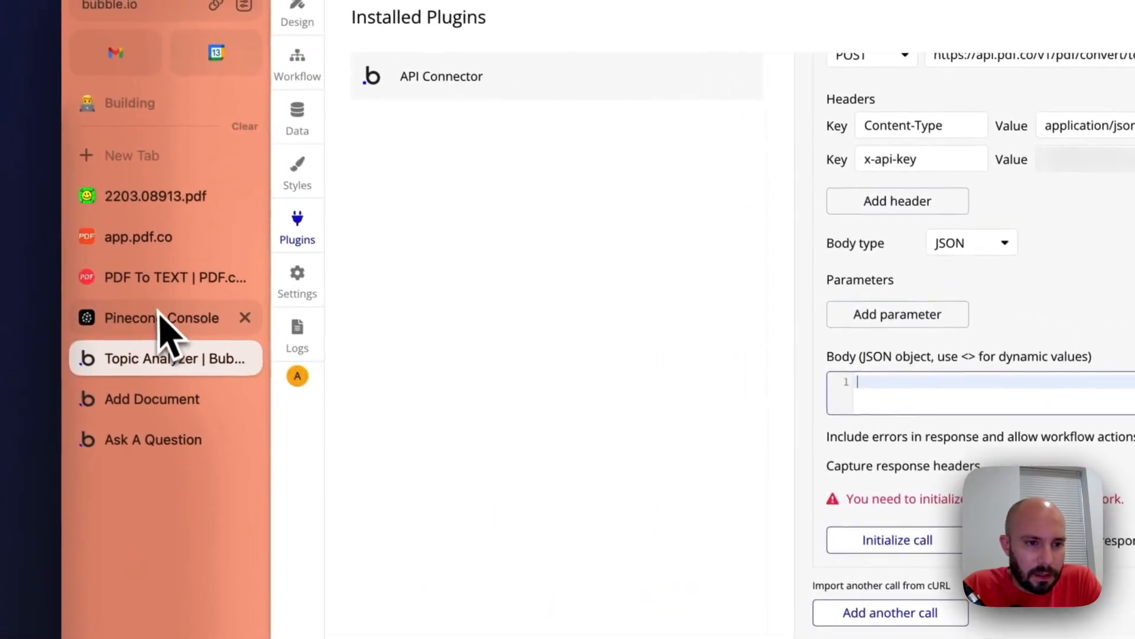
{"action": "left_click", "coordinate": [174, 342]}
{"action": "left_click", "coordinate": [172, 284]}
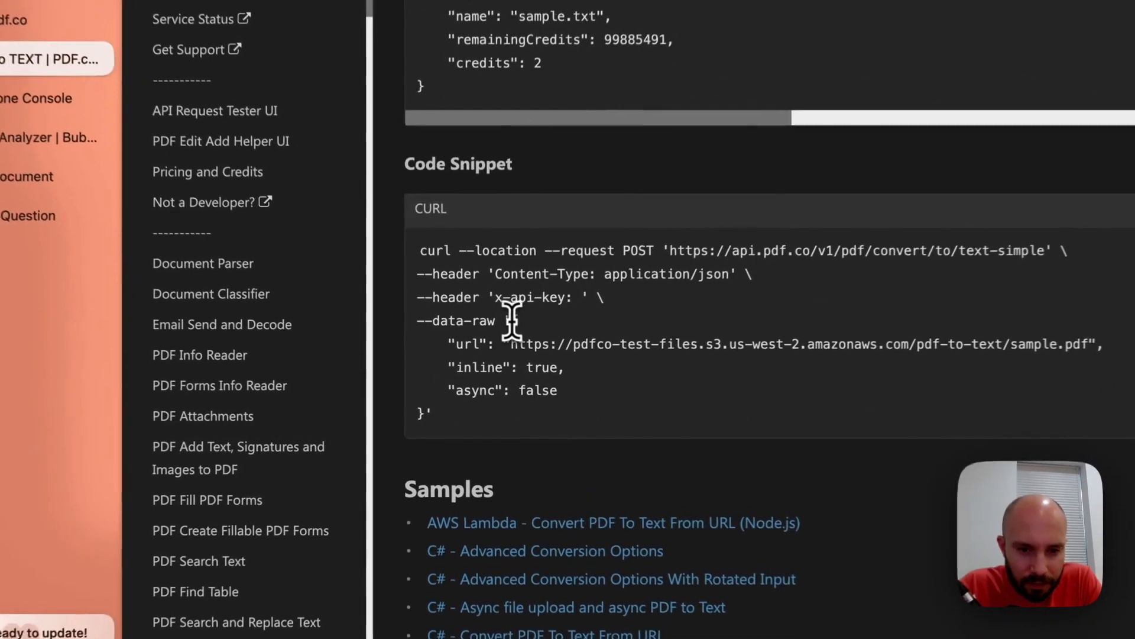
{"action": "left_click_drag", "start_coordinate": [473, 370], "coordinate": [424, 414]}
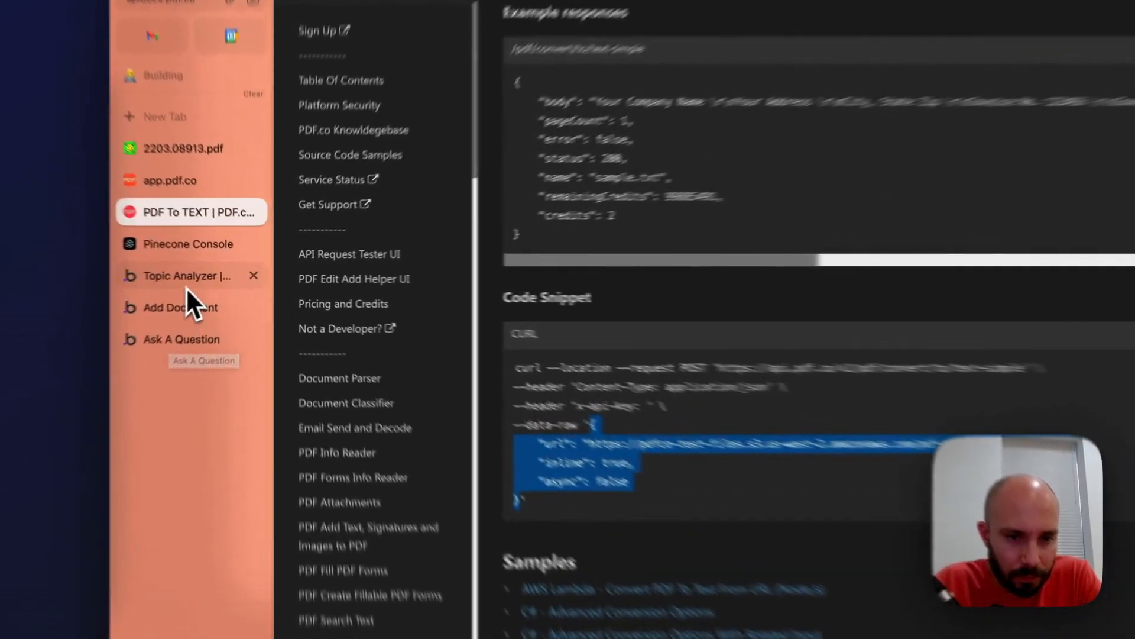
{"action": "left_click", "coordinate": [213, 275]}
{"action": "left_click", "coordinate": [562, 289]}
{"action": "key", "text": "ctrl+v"}
Step: Replace the sample URL in the JSON body with the dynamic value <pdf_url> and make that parameter non-private
{"action": "left_click_drag", "start_coordinate": [551, 323], "coordinate": [578, 328]}
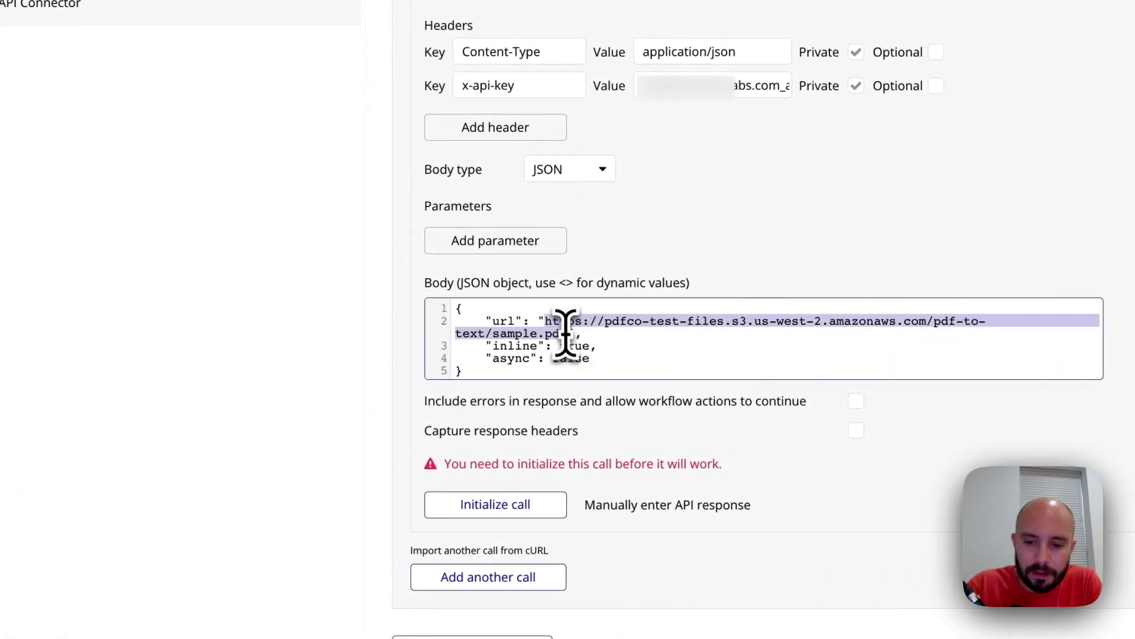
{"action": "type", "text": "<pdf"}
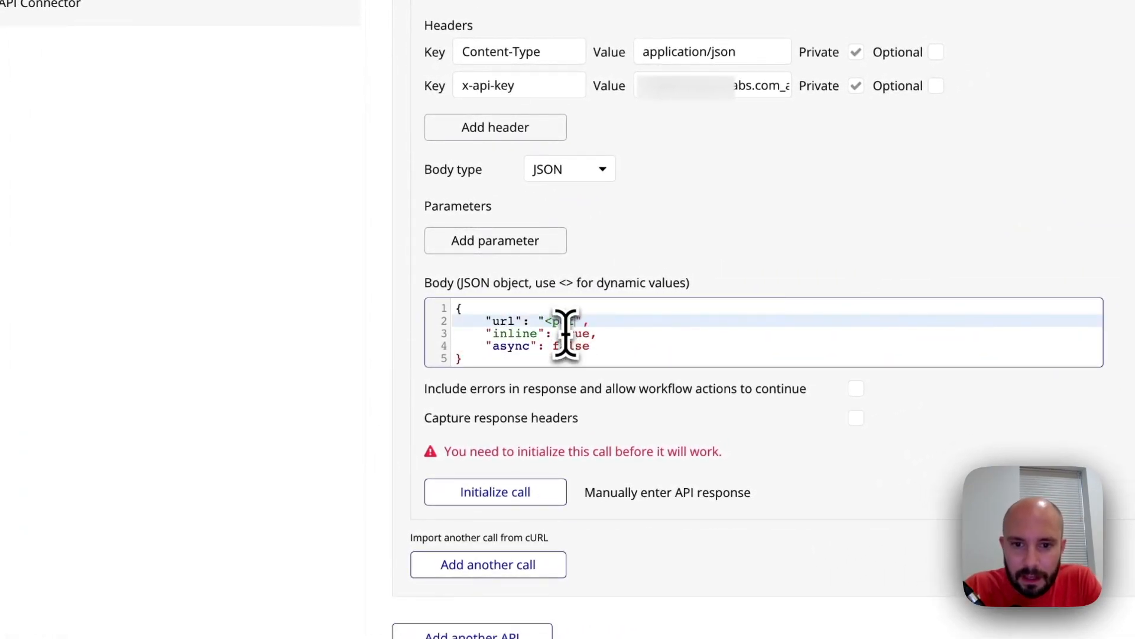
{"action": "type", "text": "_url"}
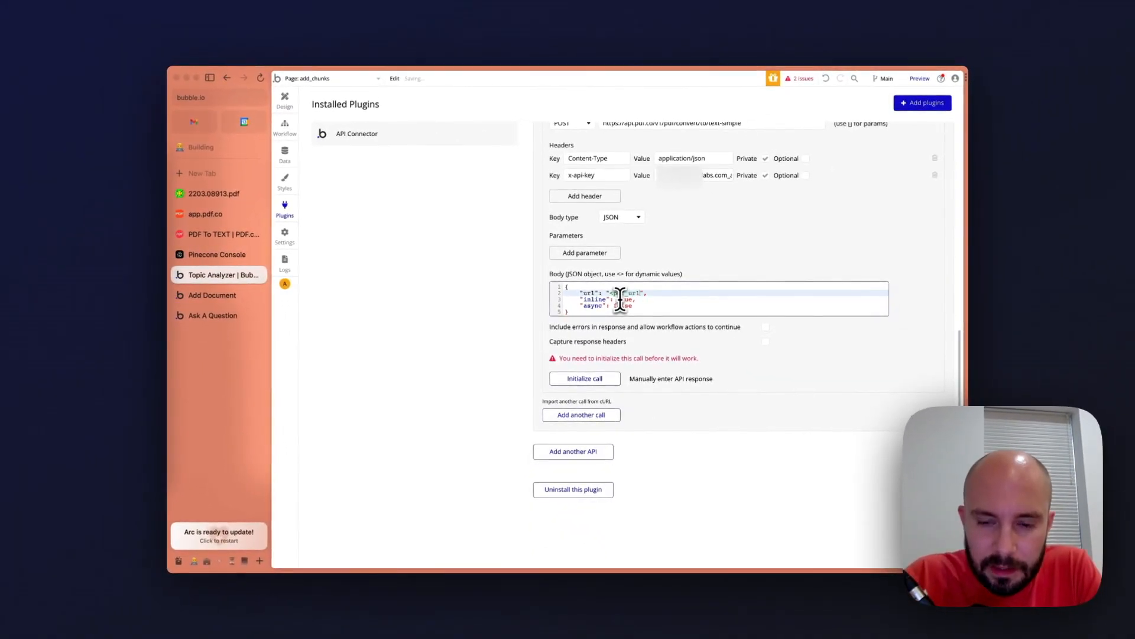
{"action": "type", "text": ">"}
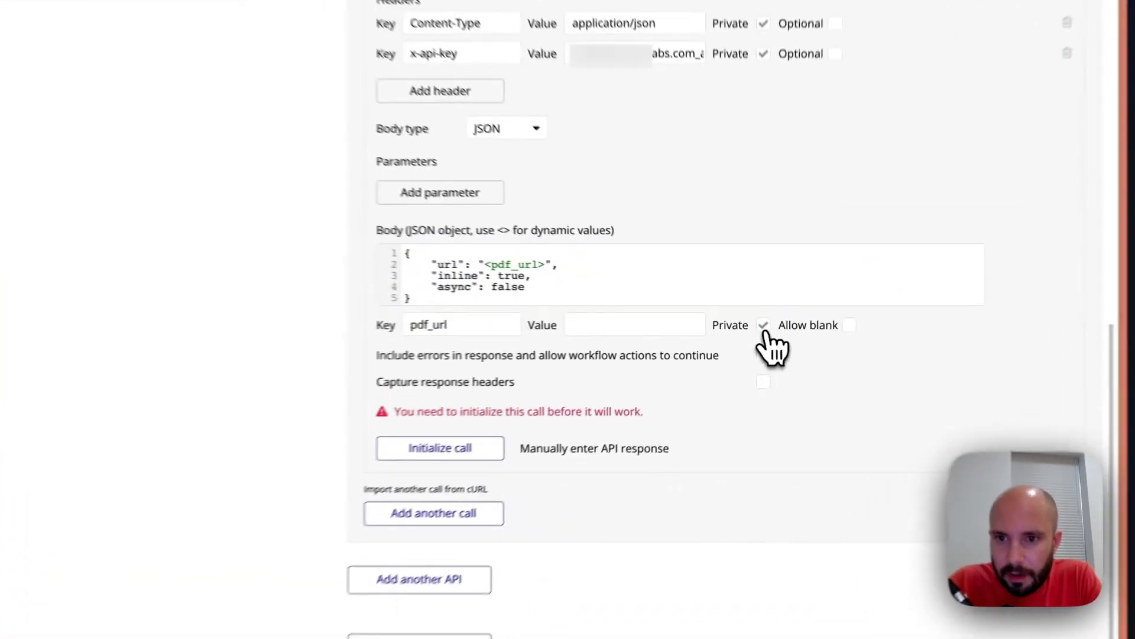
{"action": "left_click", "coordinate": [765, 327]}
{"action": "scroll", "coordinate": [680, 346], "scroll_direction": "down", "scroll_amount": 1}
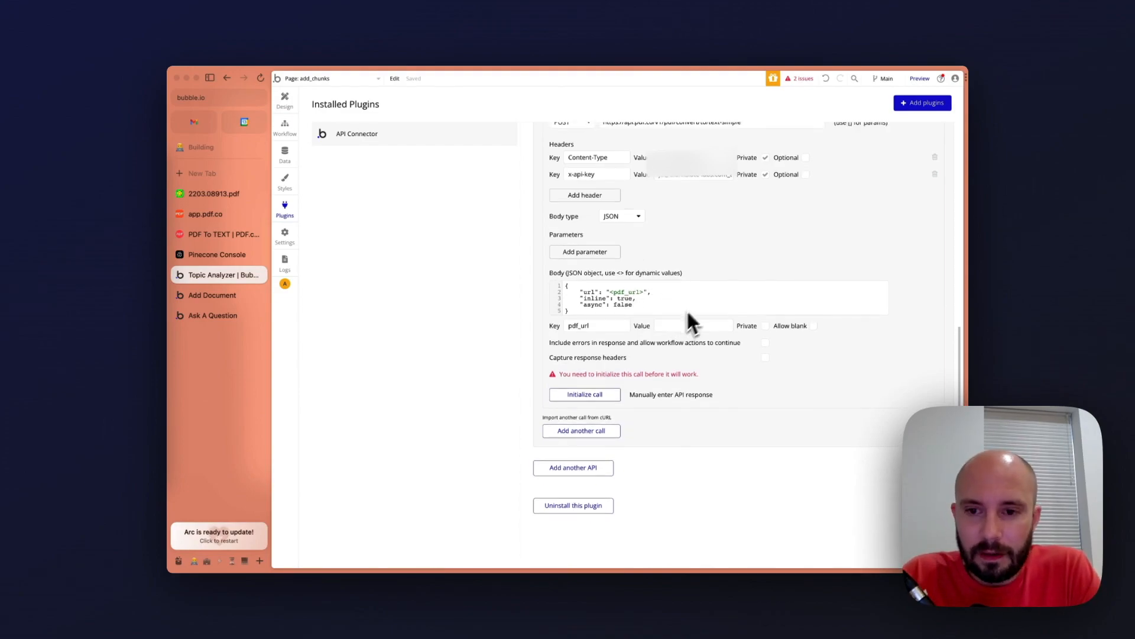
Step: Set the PDF to Text call to be used as an Action
{"action": "scroll", "coordinate": [703, 299], "scroll_direction": "up", "scroll_amount": 2}
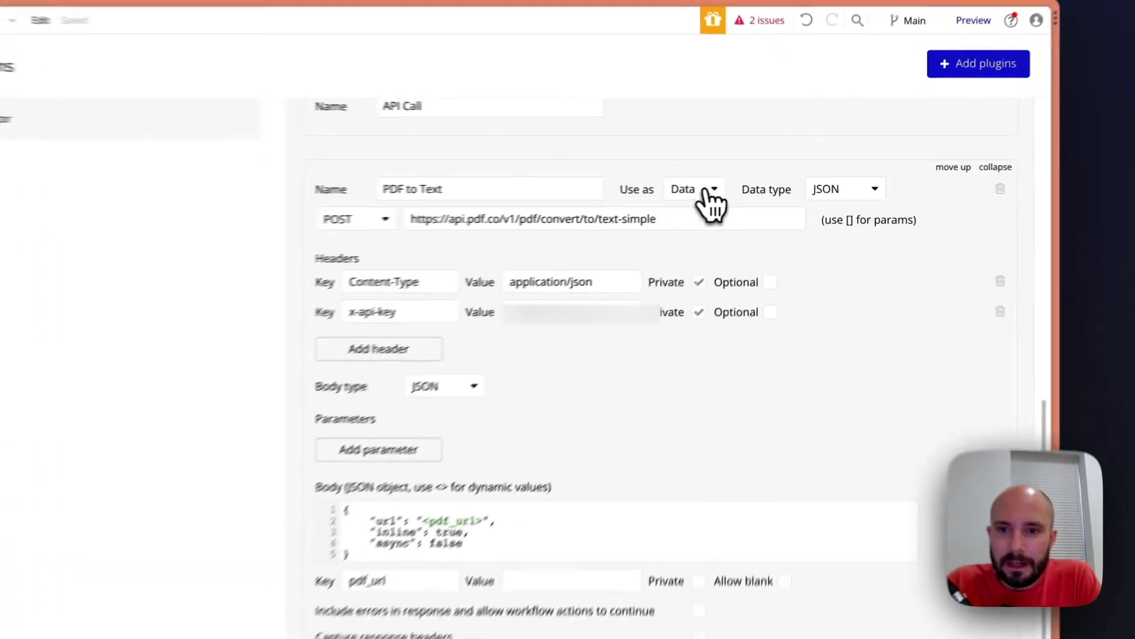
{"action": "left_click", "coordinate": [770, 171]}
{"action": "left_click", "coordinate": [673, 255]}
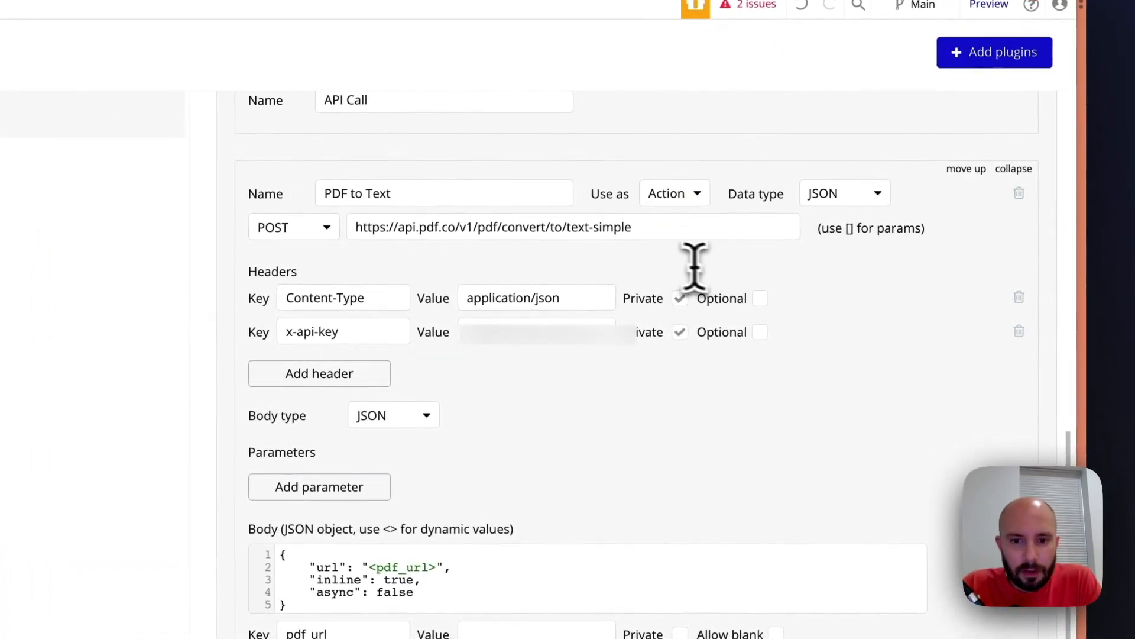
{"action": "scroll", "coordinate": [537, 456], "scroll_direction": "down", "scroll_amount": 3}
{"action": "scroll", "coordinate": [537, 456], "scroll_direction": "up", "scroll_amount": 1}
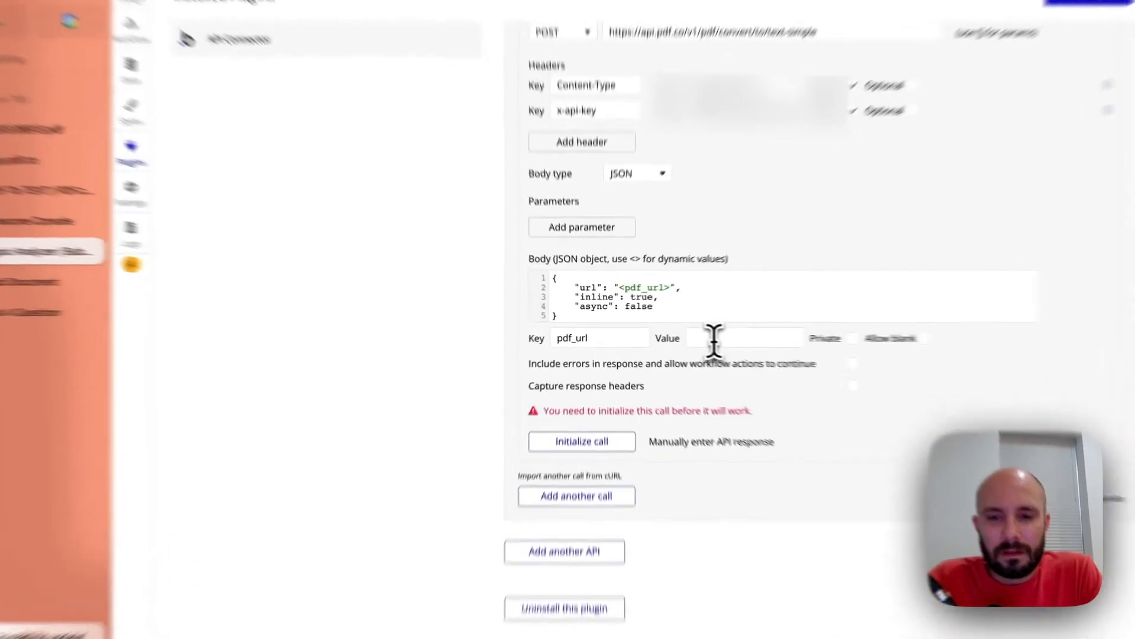
{"action": "left_click", "coordinate": [672, 333]}
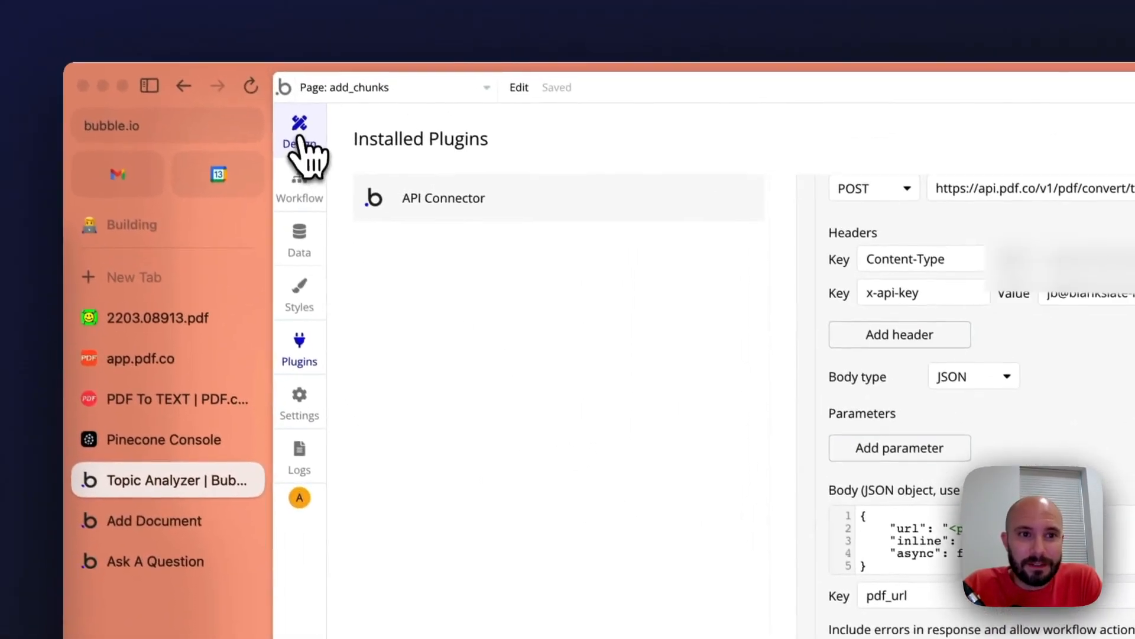
Step: Switch to the running Add Document page and upload 2203.08913.pdf from the Demo Video folder
{"action": "left_click", "coordinate": [233, 33]}
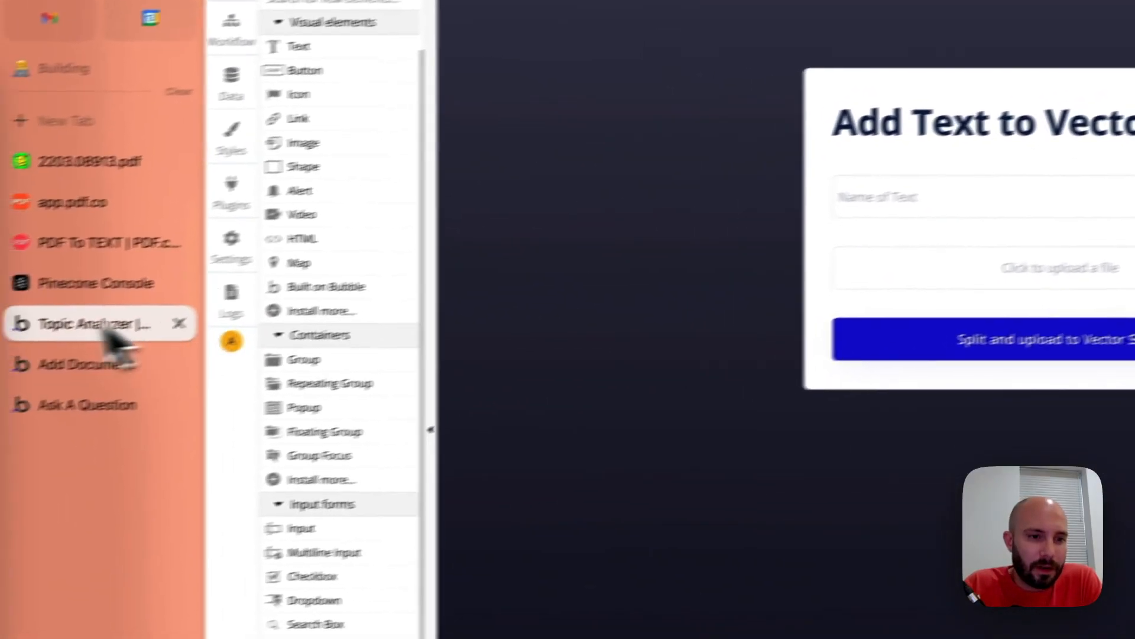
{"action": "left_click", "coordinate": [74, 367]}
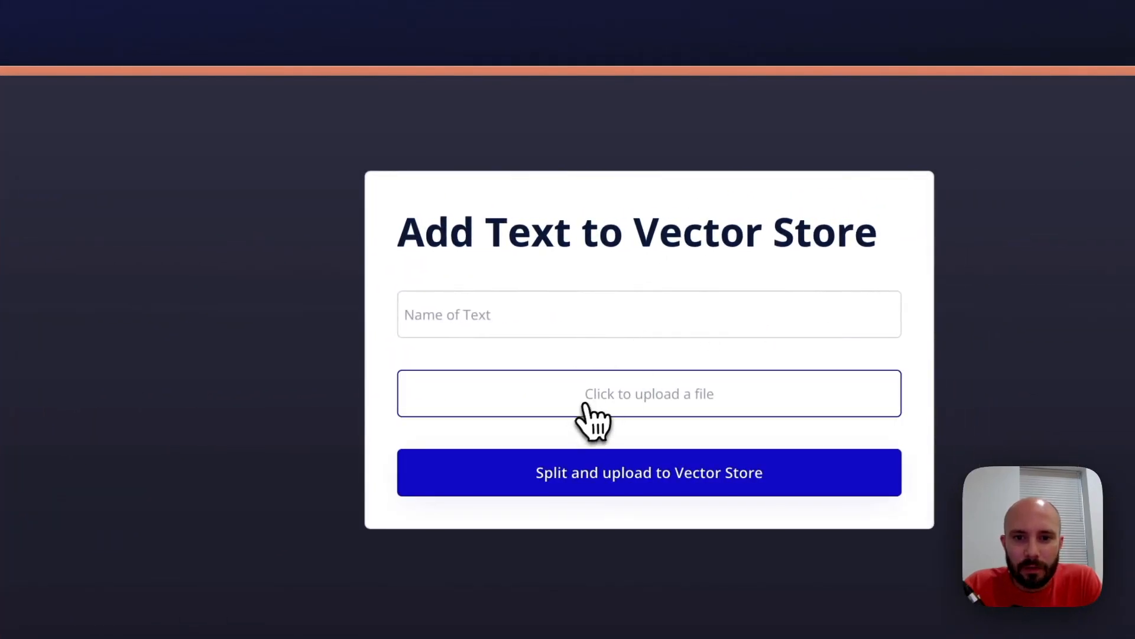
{"action": "left_click", "coordinate": [598, 417]}
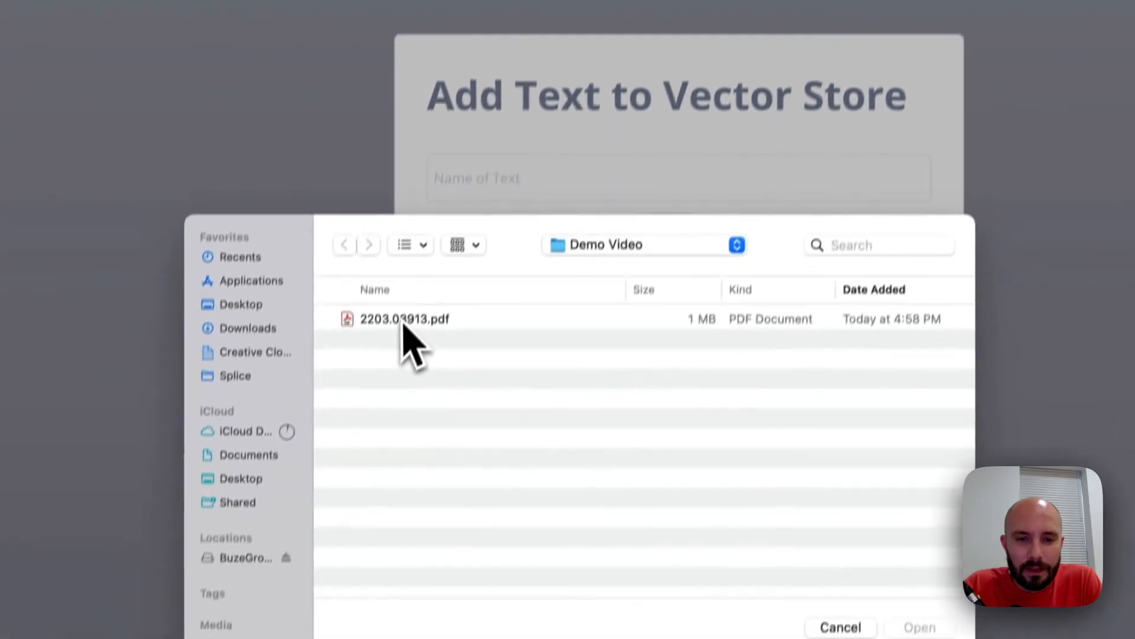
{"action": "left_click", "coordinate": [370, 457]}
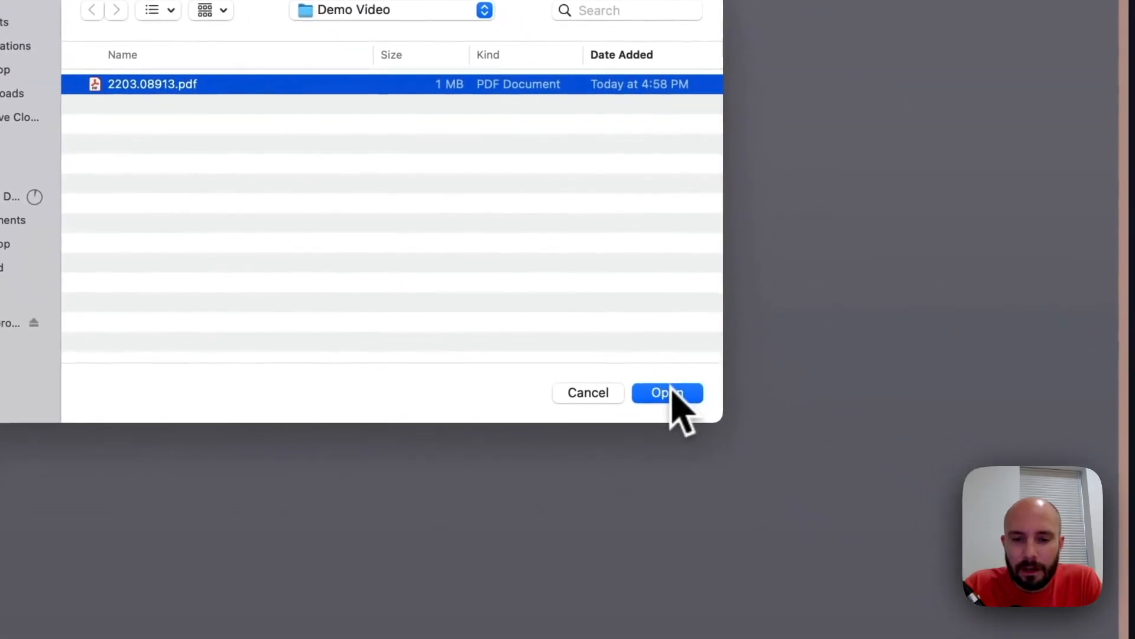
{"action": "left_click", "coordinate": [684, 401]}
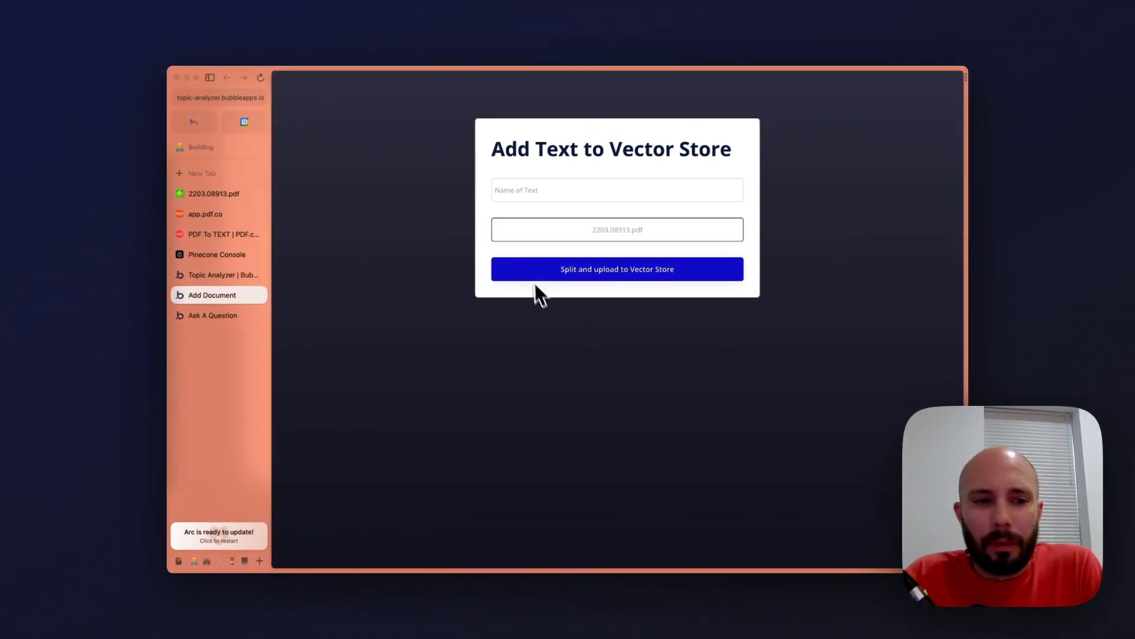
Step: Open the most recently uploaded 2203.08913.pdf from the Bubble app's file manager and copy its URL
{"action": "left_click", "coordinate": [225, 275]}
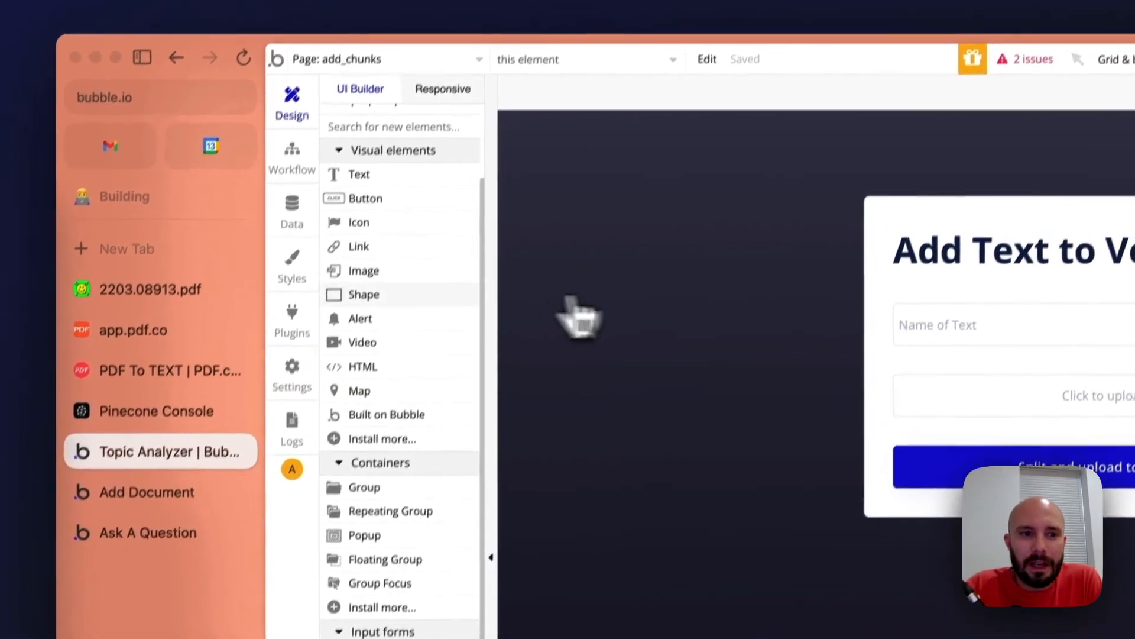
{"action": "left_click", "coordinate": [294, 218]}
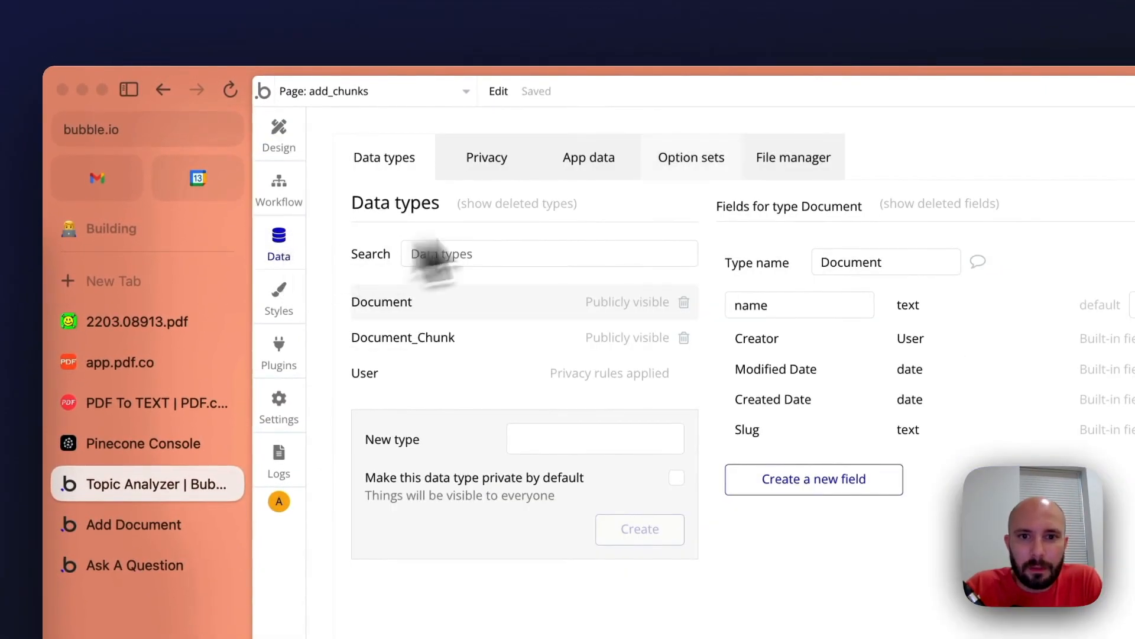
{"action": "left_click", "coordinate": [795, 163]}
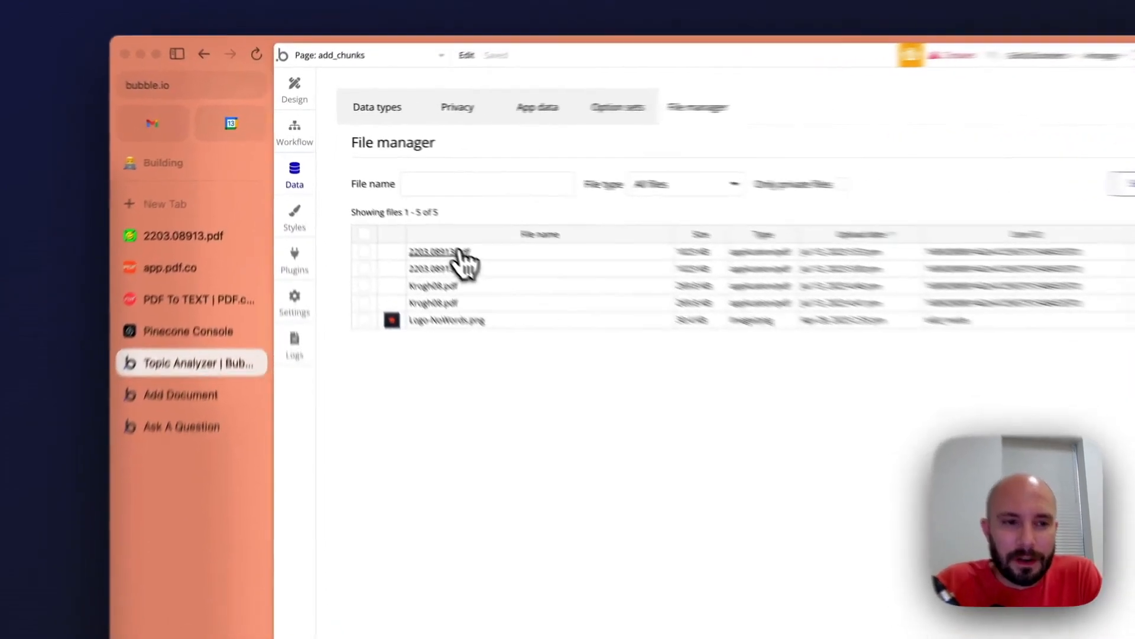
{"action": "left_click", "coordinate": [391, 205]}
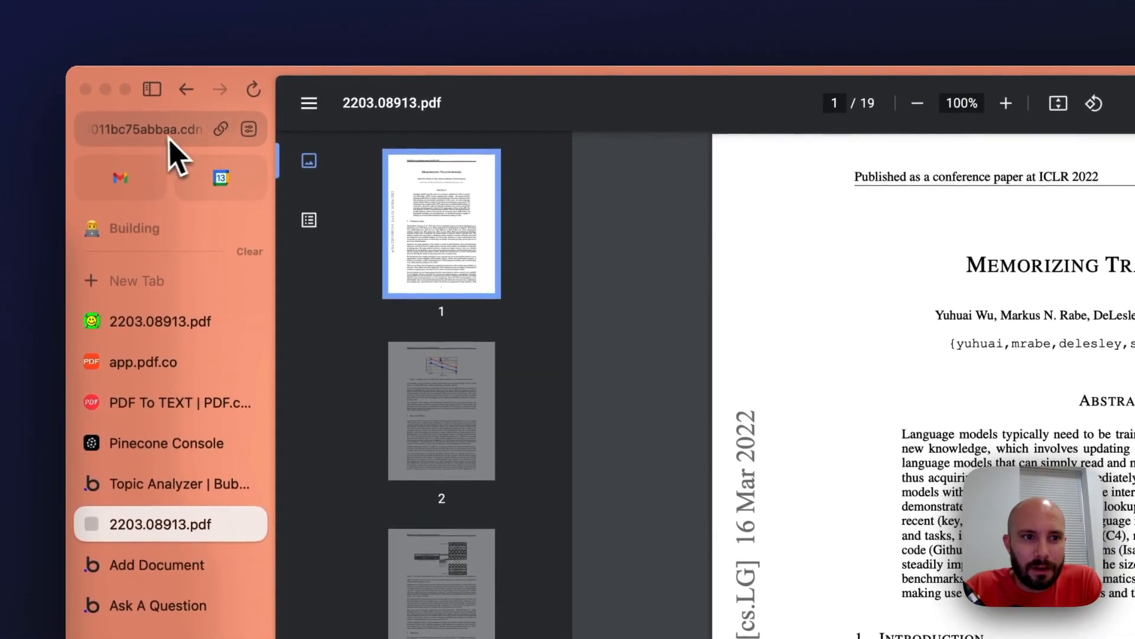
{"action": "left_click", "coordinate": [159, 80]}
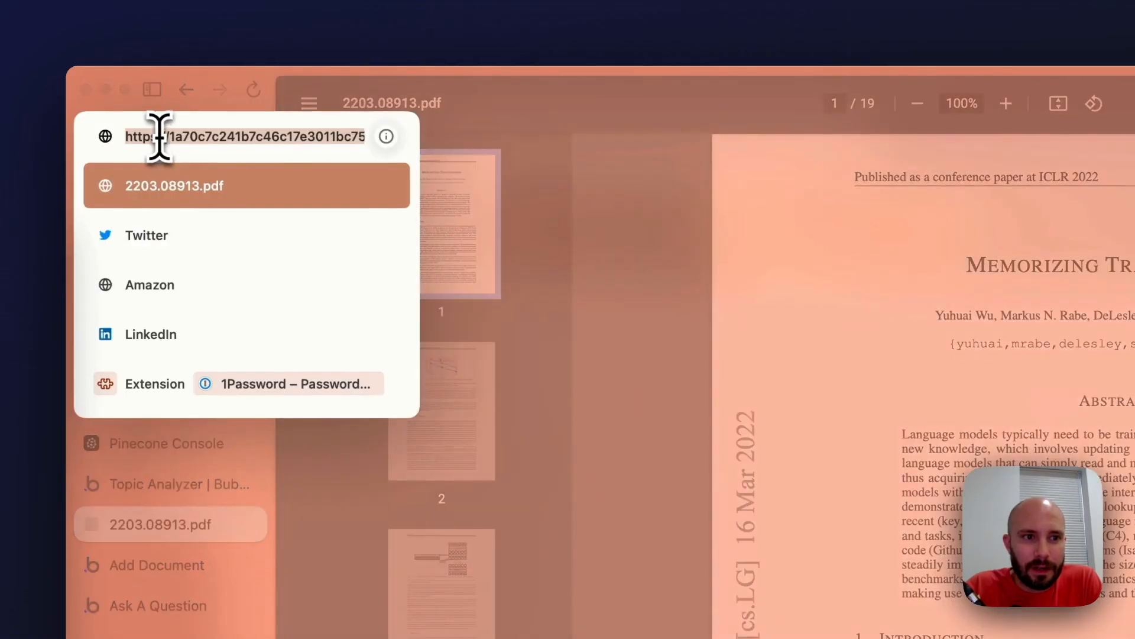
{"action": "key", "text": "Escape"}
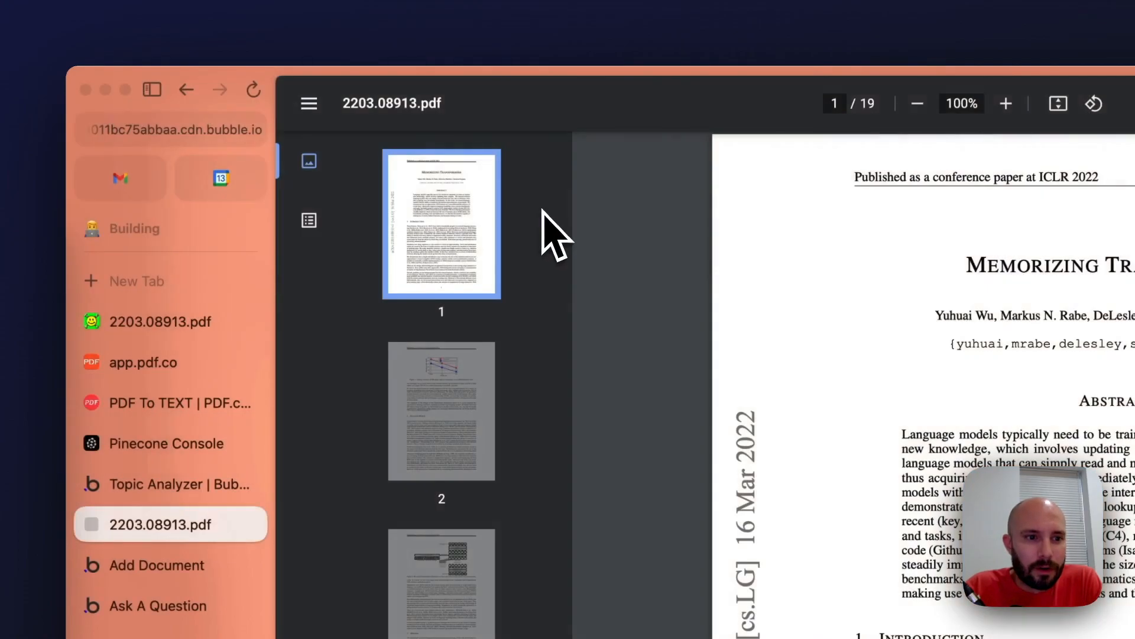
Step: Return to the Bubble editor's API Connector plugin and delete the empty API Call from the PDF.co API
{"action": "left_click", "coordinate": [151, 561]}
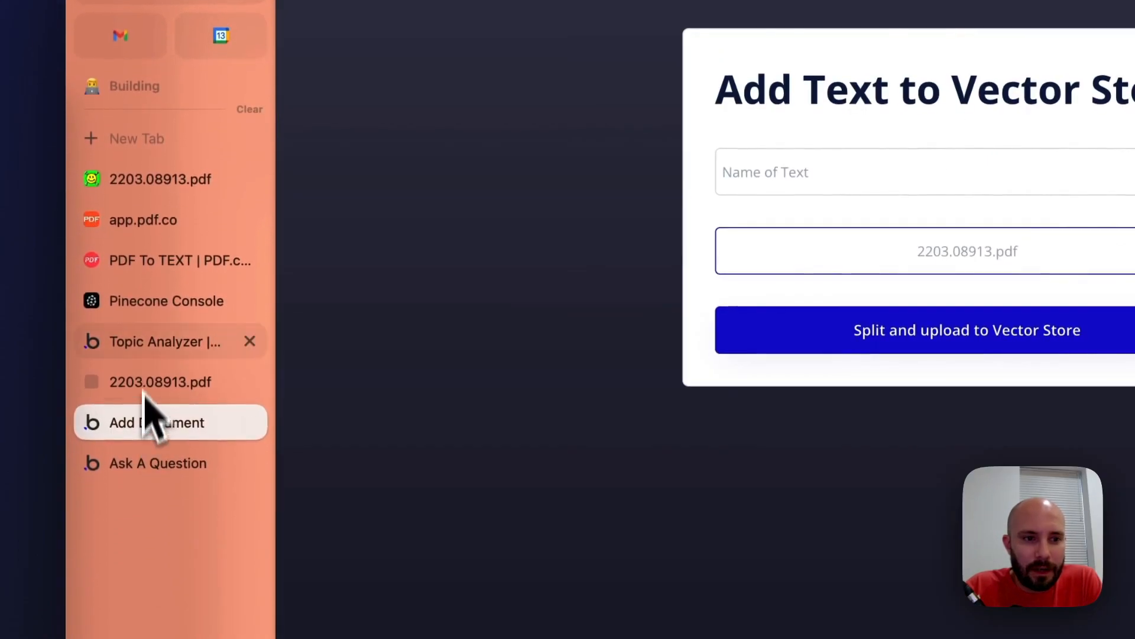
{"action": "left_click", "coordinate": [149, 343]}
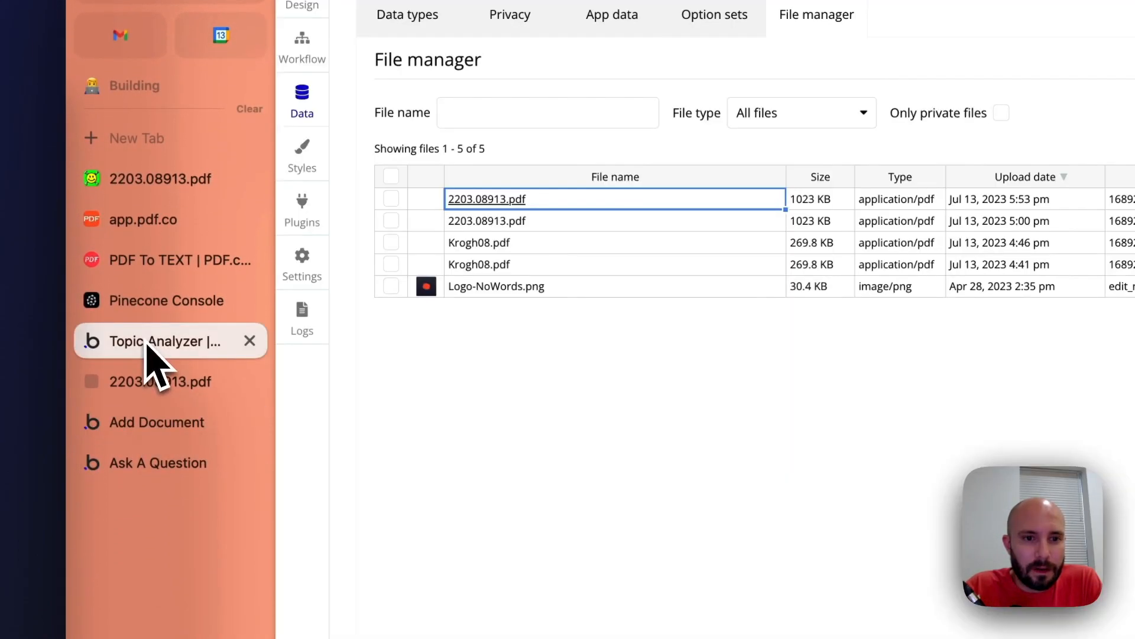
{"action": "left_click", "coordinate": [303, 204]}
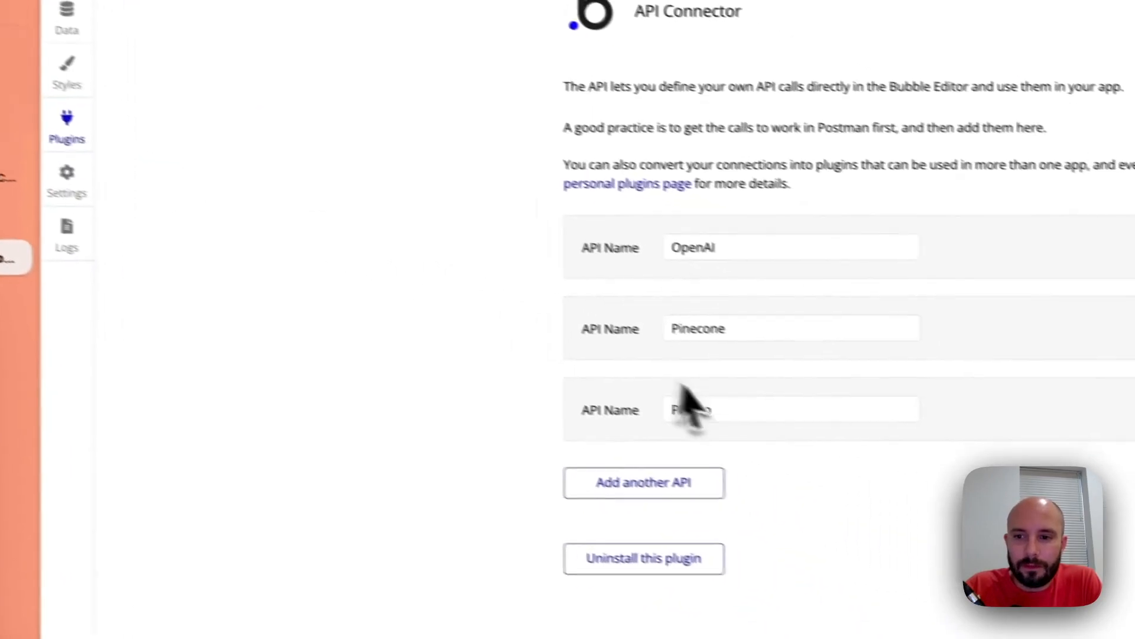
{"action": "left_click", "coordinate": [1026, 314]}
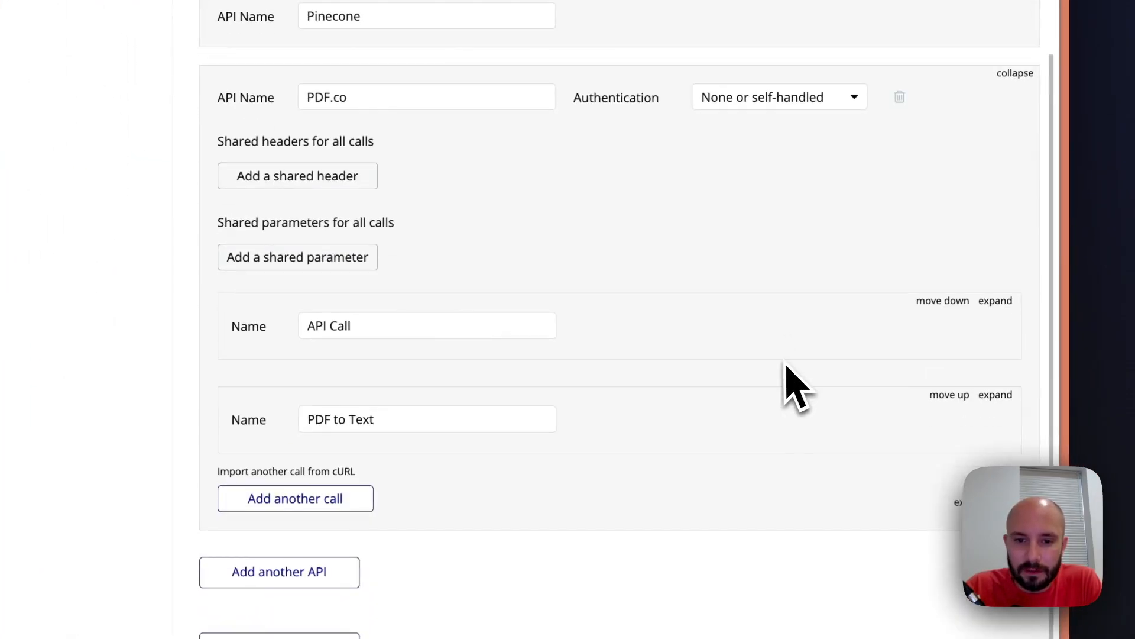
{"action": "left_click", "coordinate": [1000, 303]}
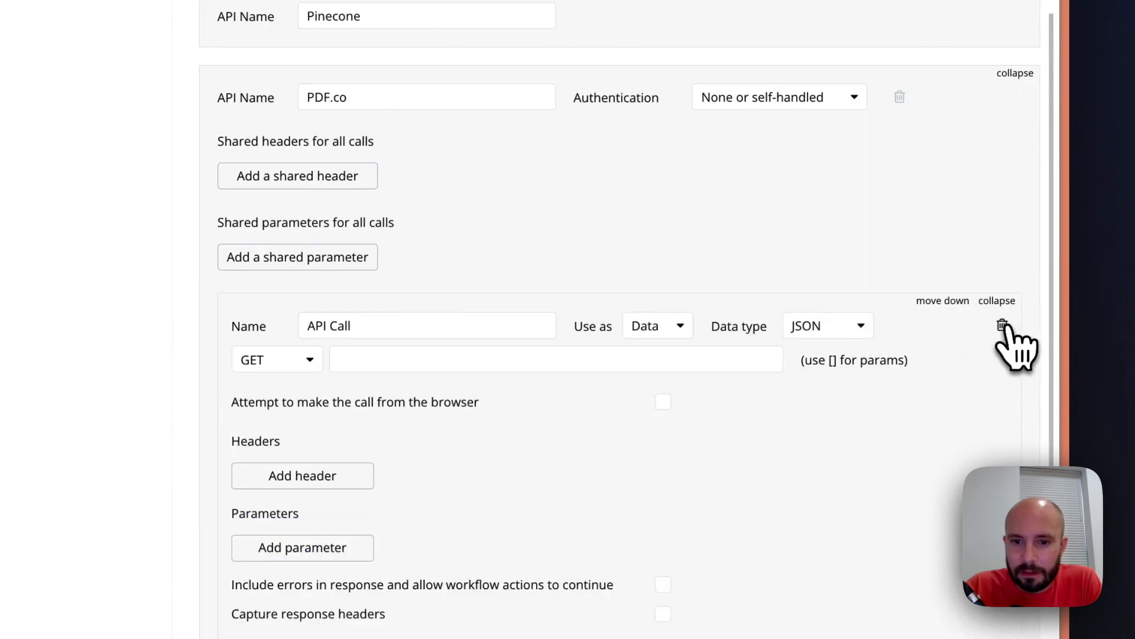
{"action": "left_click", "coordinate": [1004, 326]}
{"action": "left_click", "coordinate": [461, 190]}
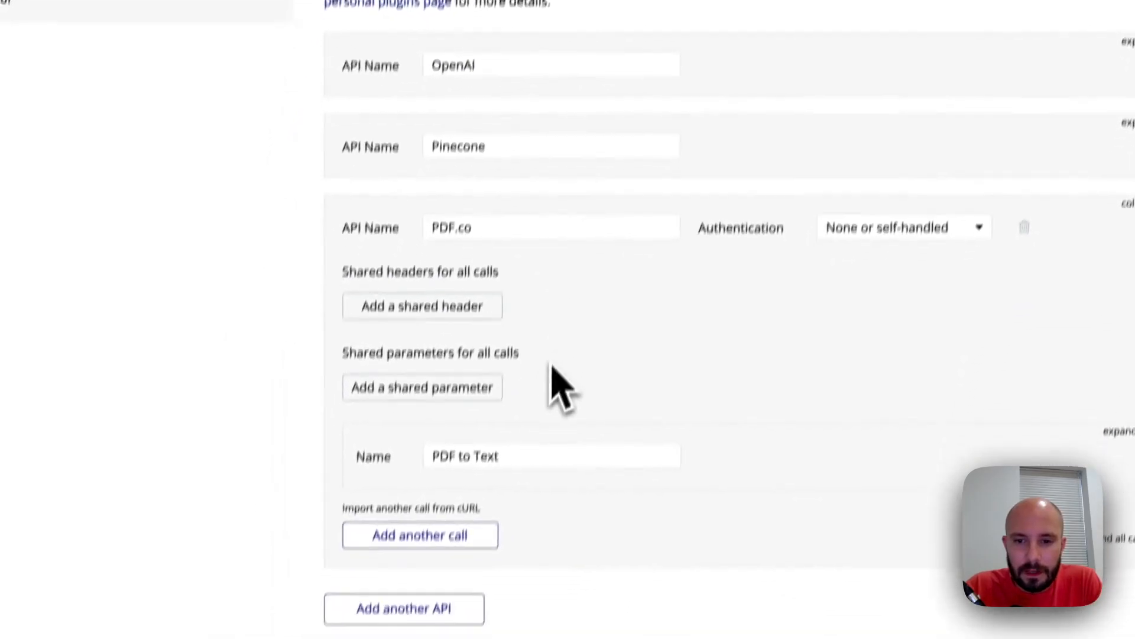
Step: Enter the copied PDF URL as the pdf_url value of the PDF to Text call and initialize the call
{"action": "left_click", "coordinate": [1119, 431]}
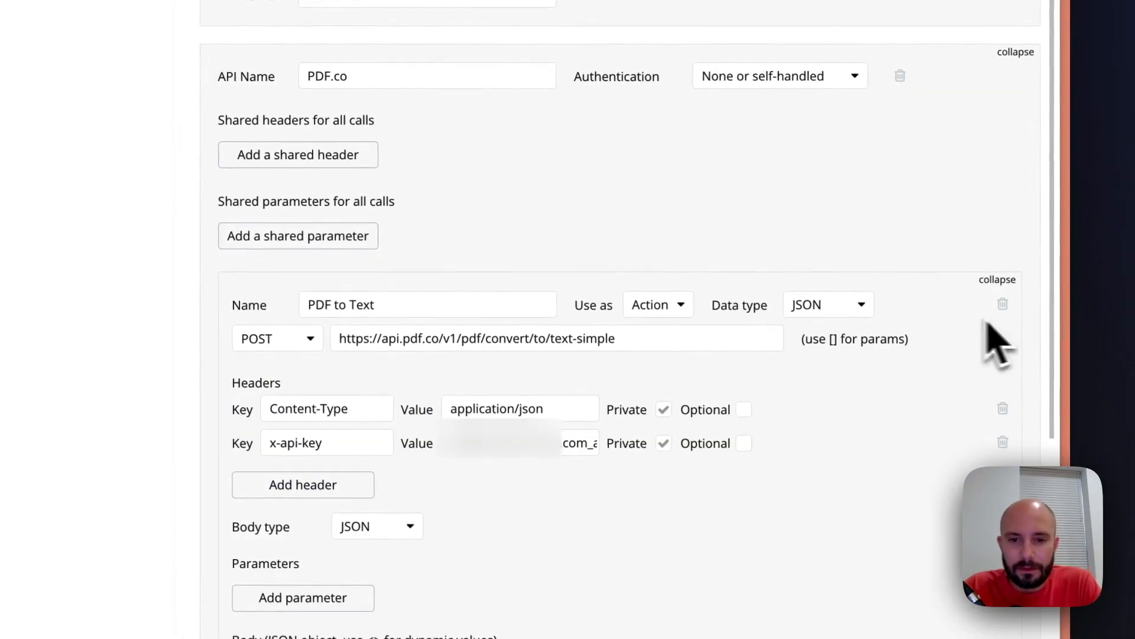
{"action": "scroll", "coordinate": [639, 349], "scroll_direction": "down", "scroll_amount": 5}
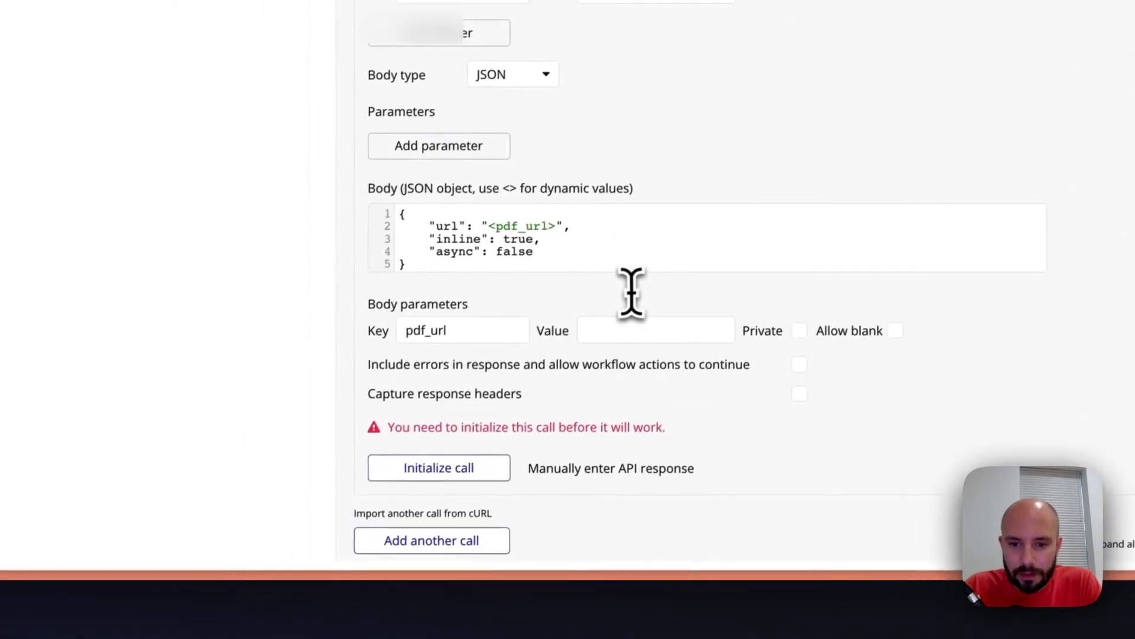
{"action": "left_click", "coordinate": [632, 325]}
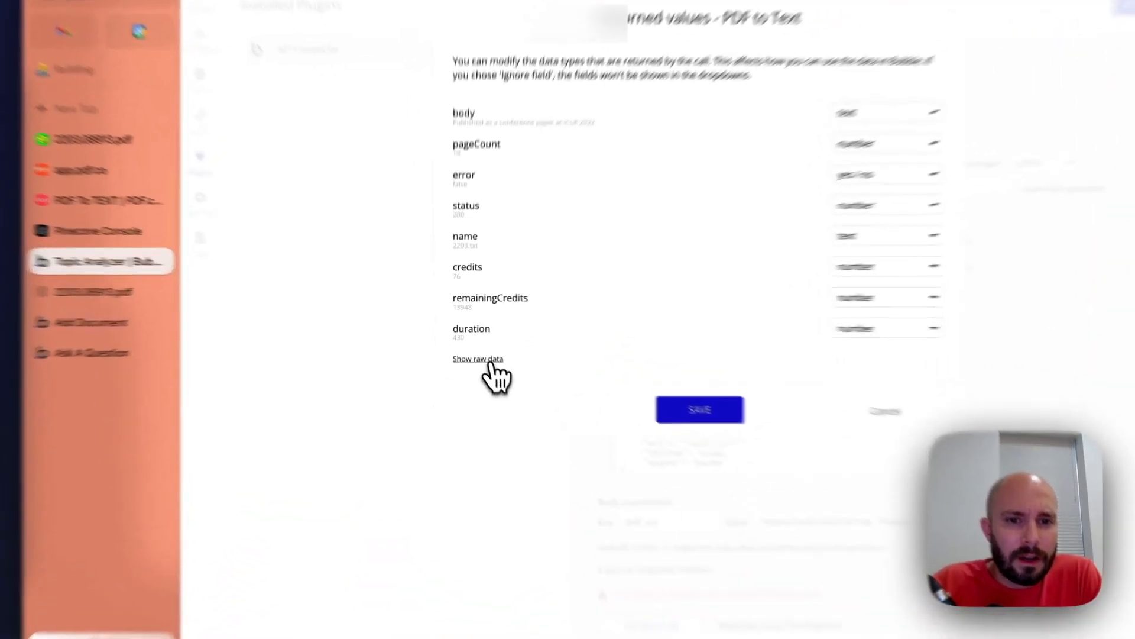
Step: Review the raw data returned by the PDF to Text call and save the returned values
{"action": "left_click", "coordinate": [480, 342]}
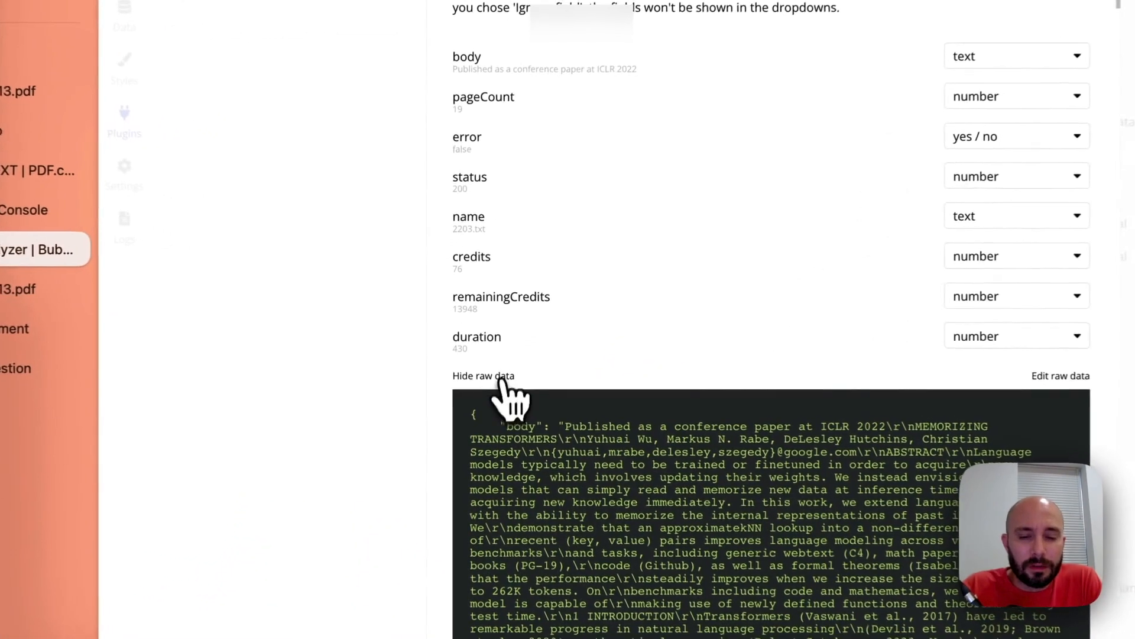
{"action": "scroll", "coordinate": [568, 467], "scroll_direction": "down", "scroll_amount": 3}
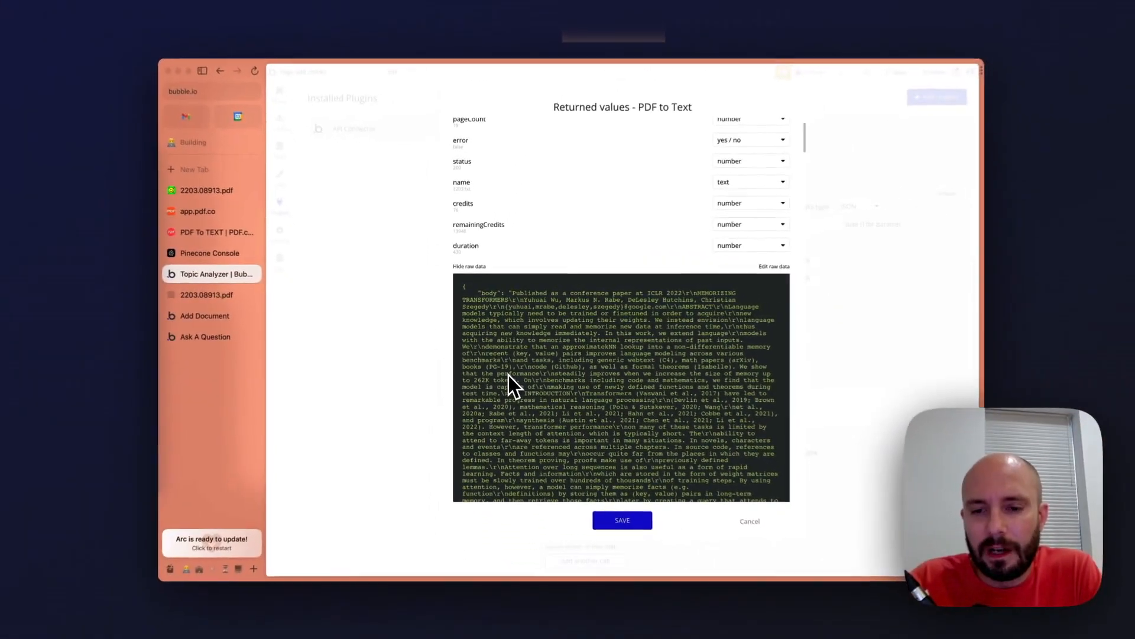
{"action": "scroll", "coordinate": [508, 375], "scroll_direction": "down", "scroll_amount": 10}
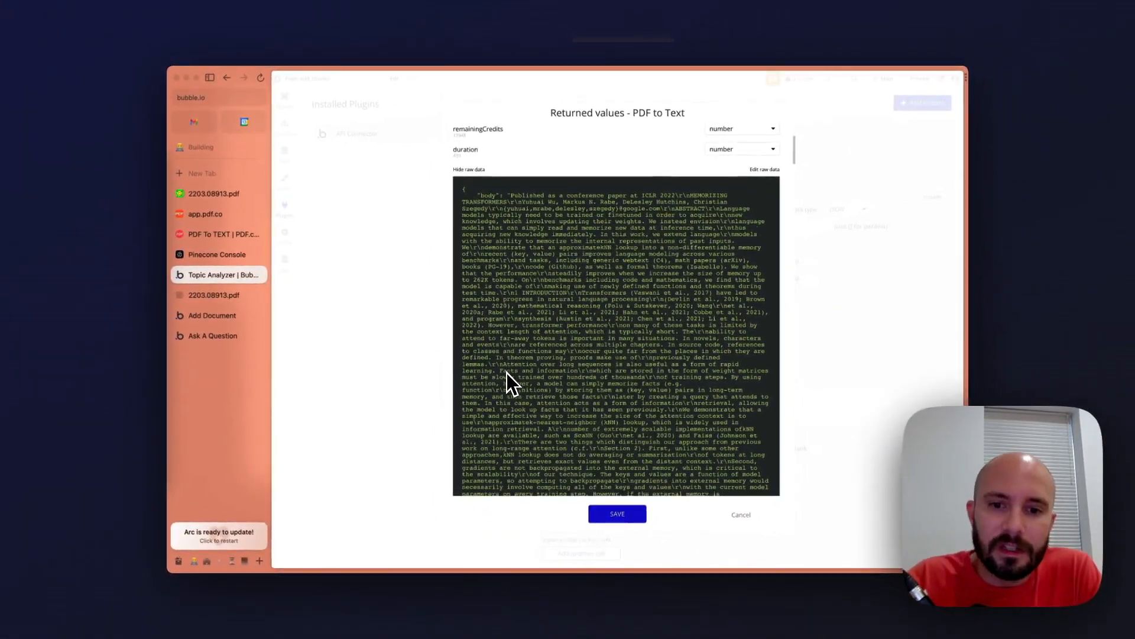
{"action": "scroll", "coordinate": [506, 373], "scroll_direction": "down", "scroll_amount": 20}
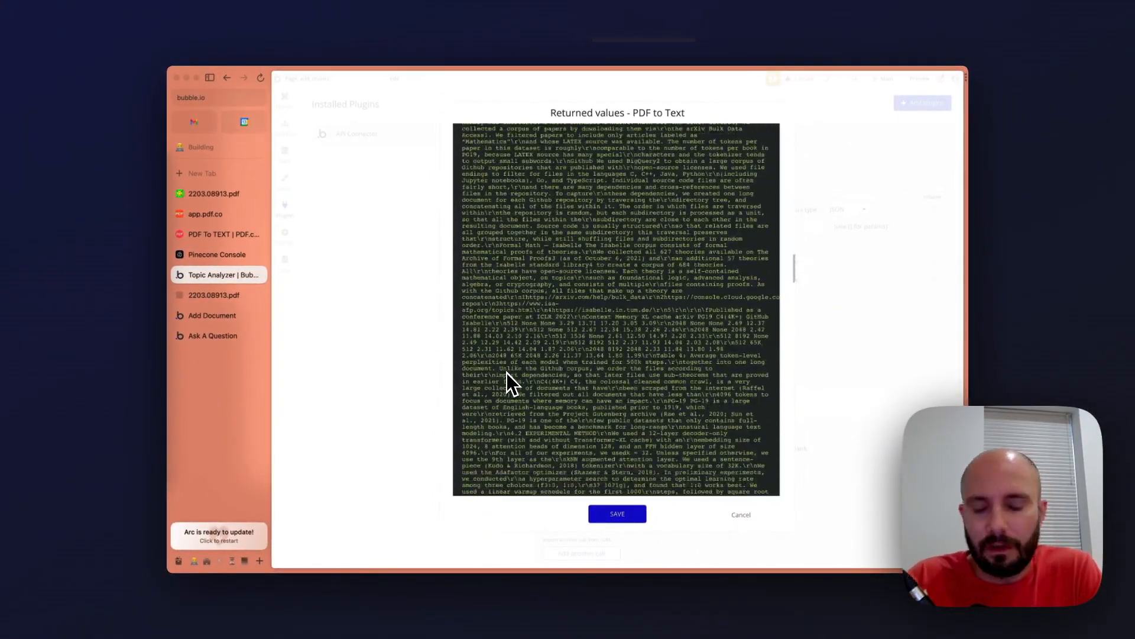
{"action": "scroll", "coordinate": [509, 375], "scroll_direction": "up", "scroll_amount": 20}
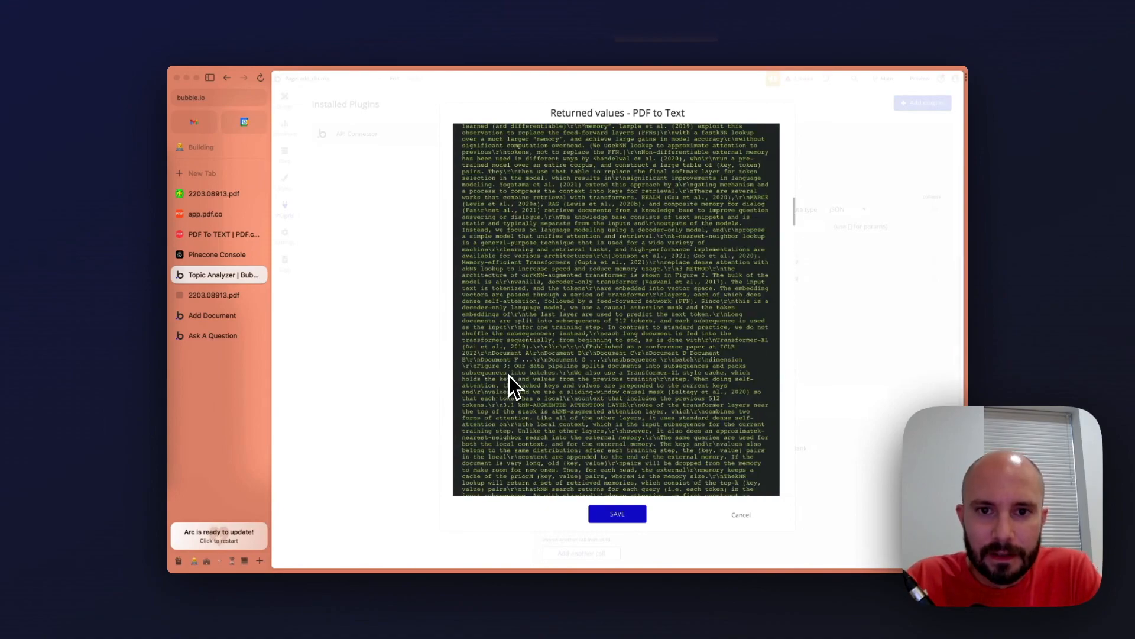
{"action": "scroll", "coordinate": [509, 376], "scroll_direction": "down", "scroll_amount": 1}
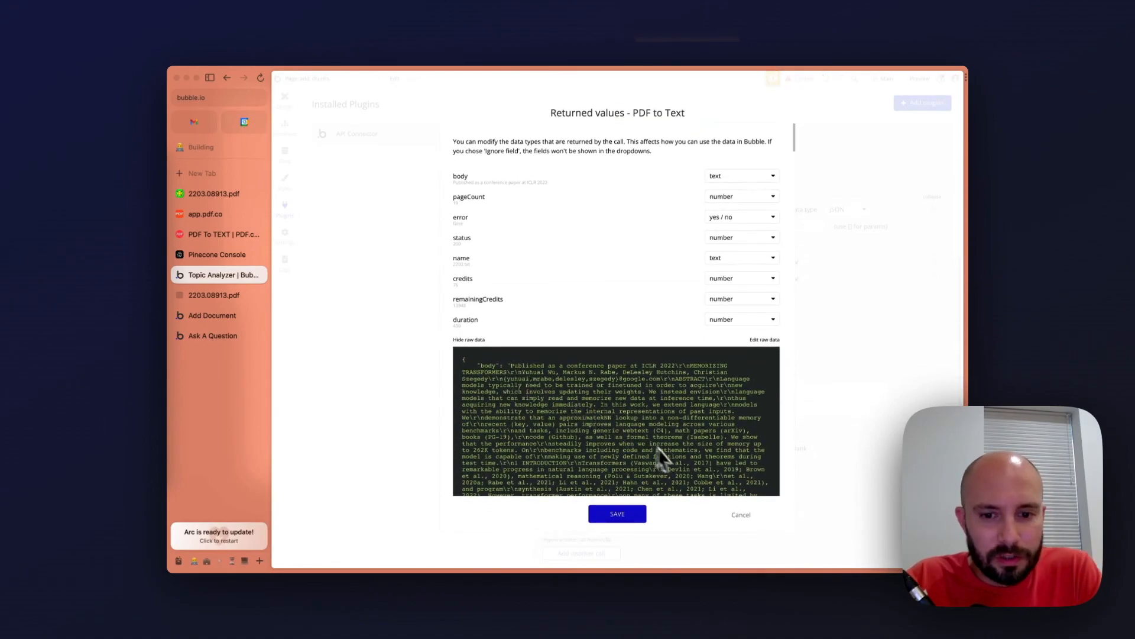
{"action": "left_click", "coordinate": [609, 477]}
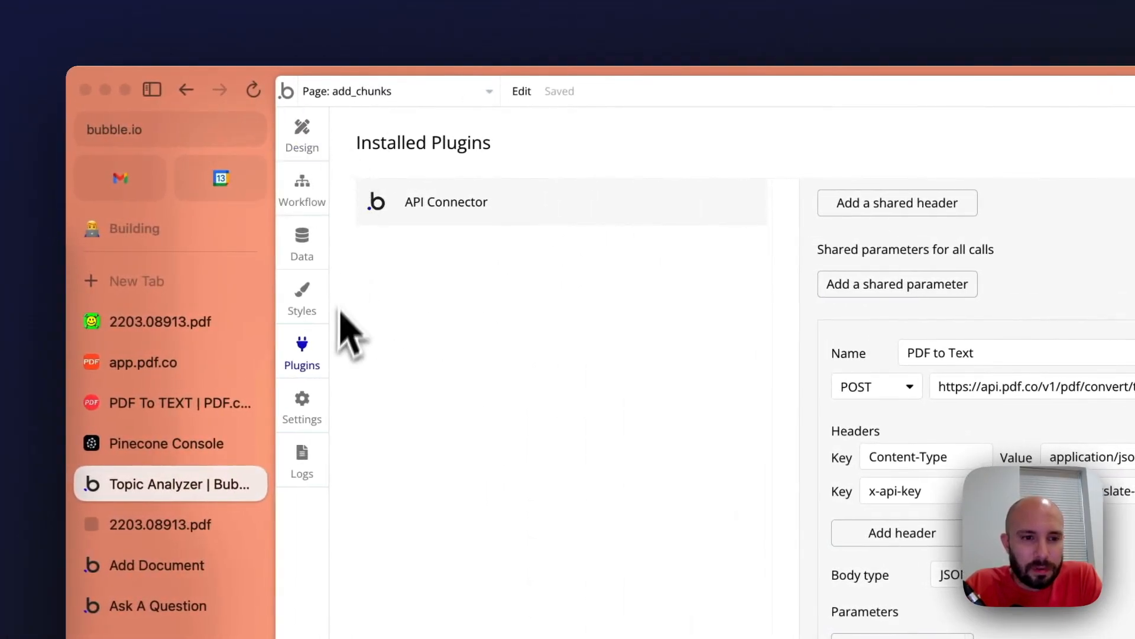
Step: Open the workflow of the Split and upload to Vector Store button and select its Create a new Document action
{"action": "left_click", "coordinate": [315, 148]}
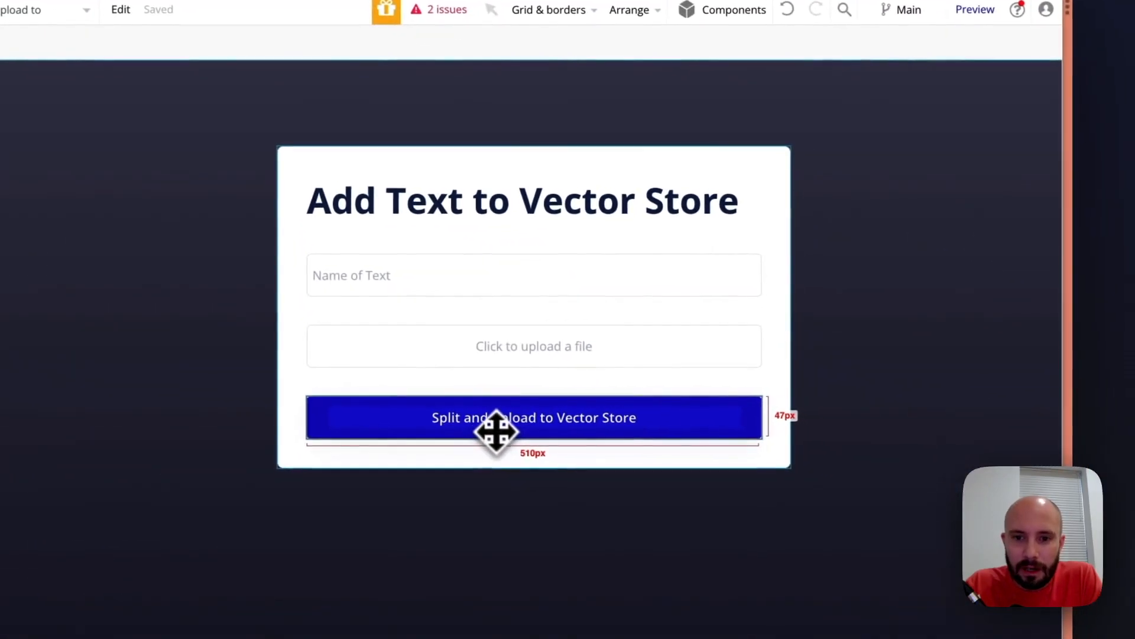
{"action": "double_click", "coordinate": [489, 415]}
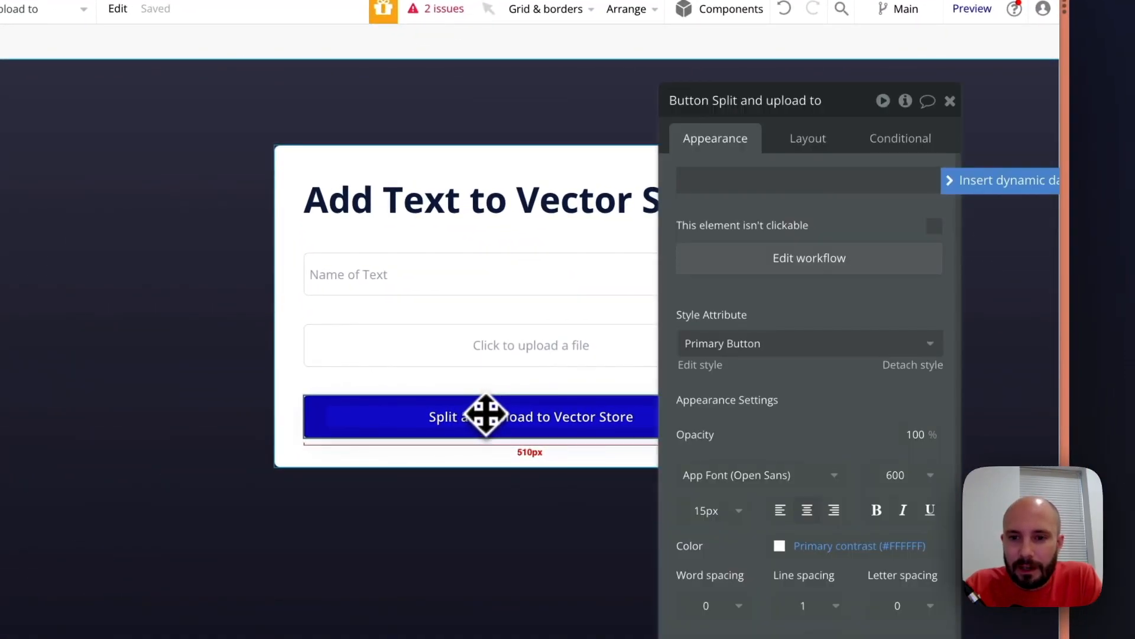
{"action": "left_click", "coordinate": [836, 263]}
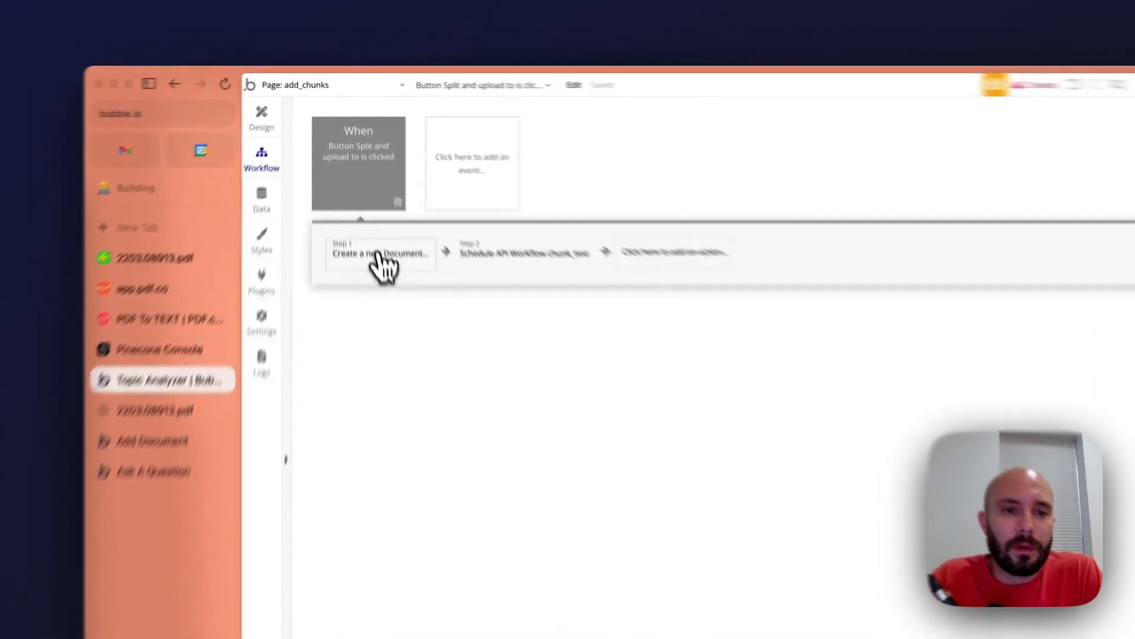
{"action": "left_click", "coordinate": [367, 190]}
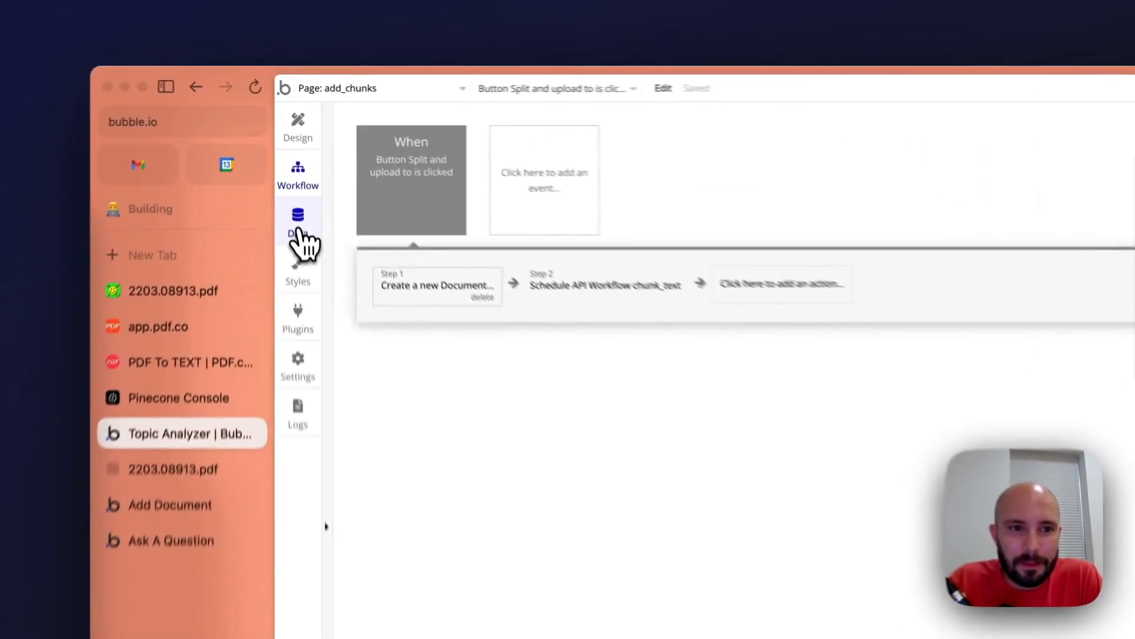
Step: Add a field named pdf_file of type file to the Document data type
{"action": "left_click", "coordinate": [285, 156]}
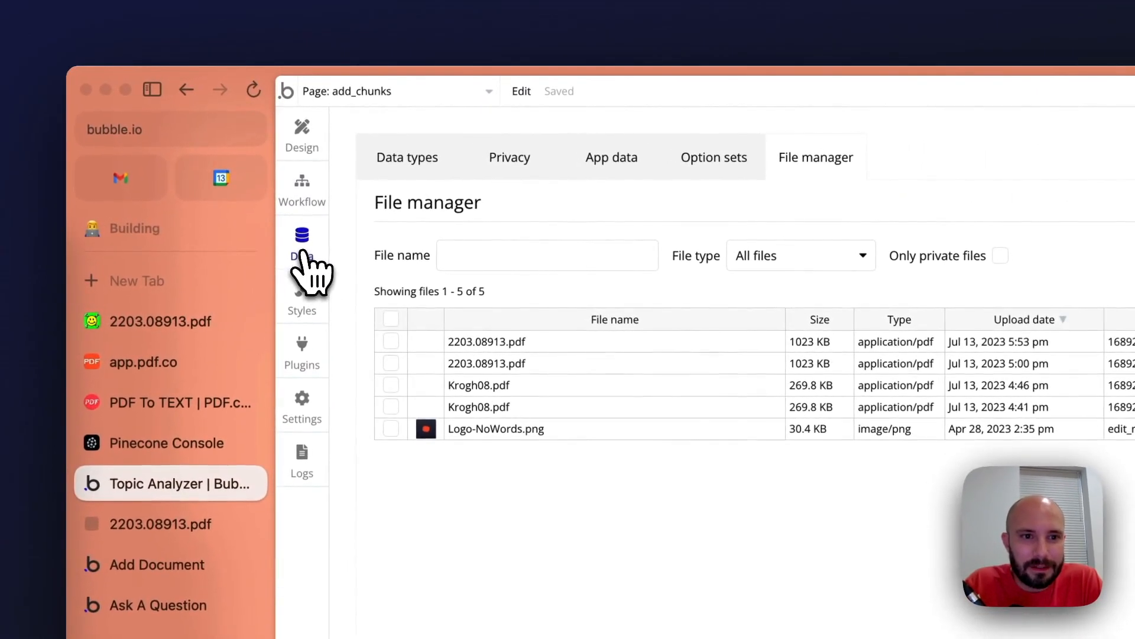
{"action": "left_click", "coordinate": [439, 169]}
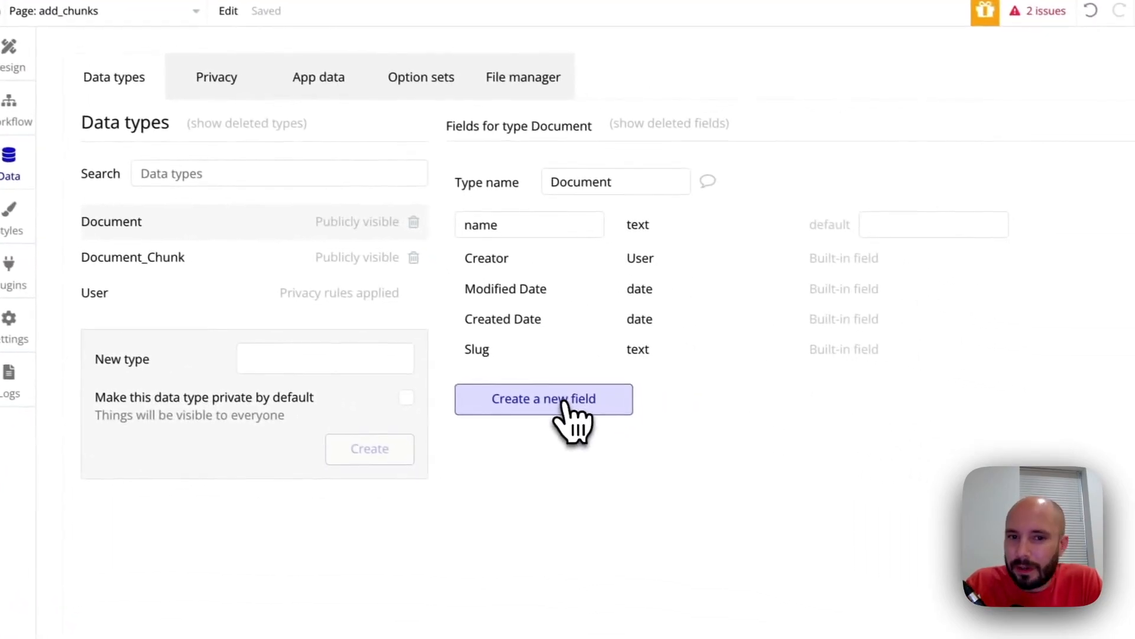
{"action": "left_click", "coordinate": [564, 402]}
{"action": "type", "text": "PDF"}
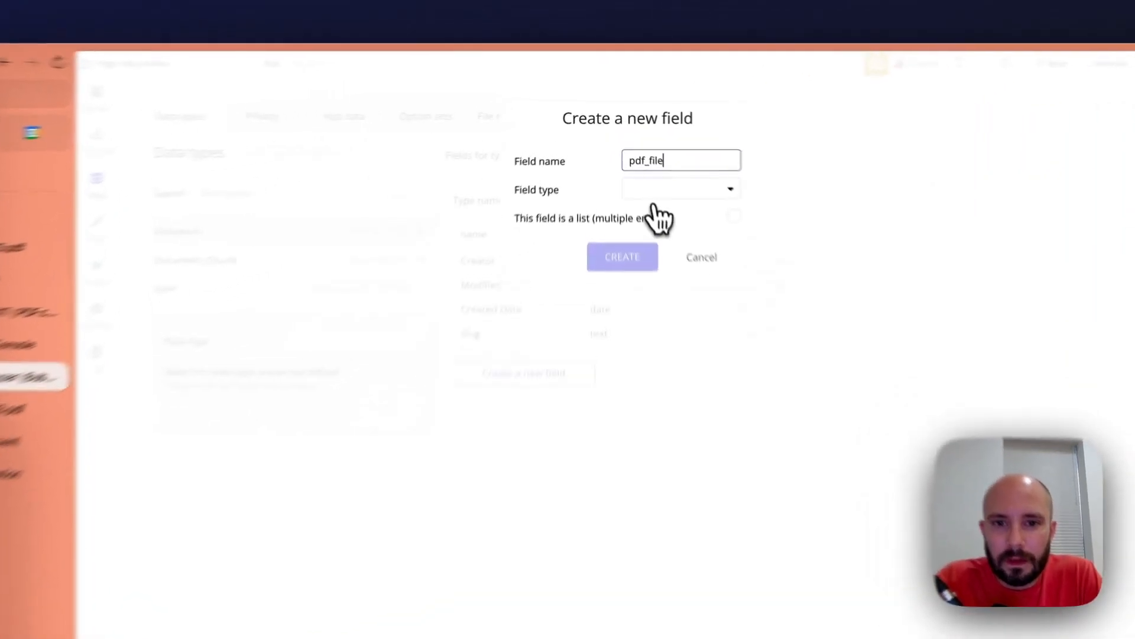
{"action": "left_click", "coordinate": [636, 159]}
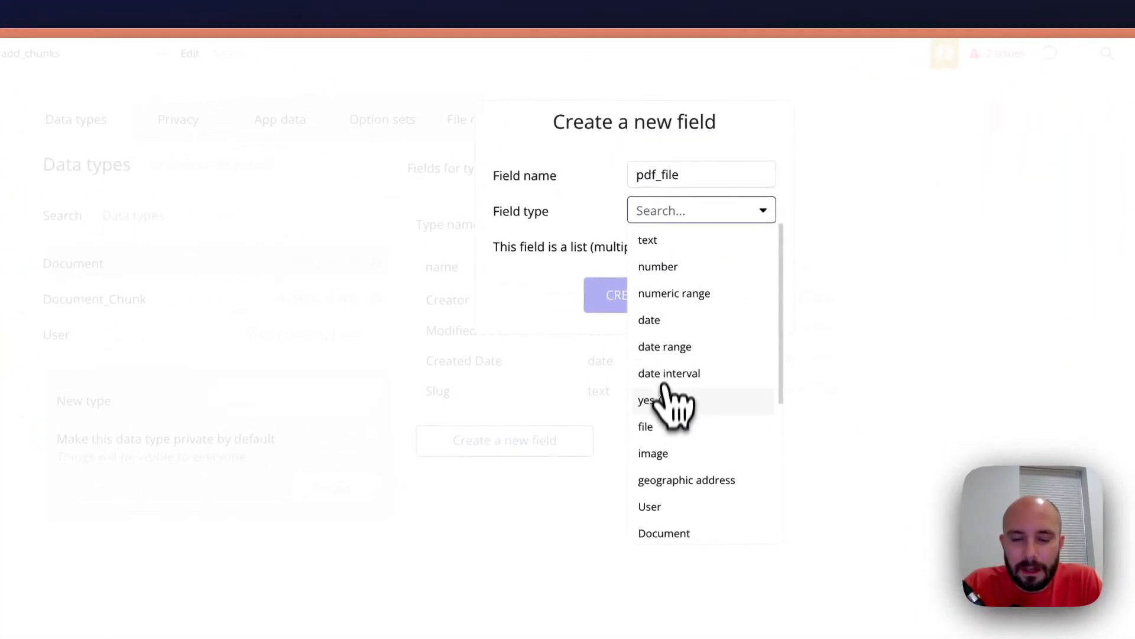
{"action": "left_click", "coordinate": [661, 427]}
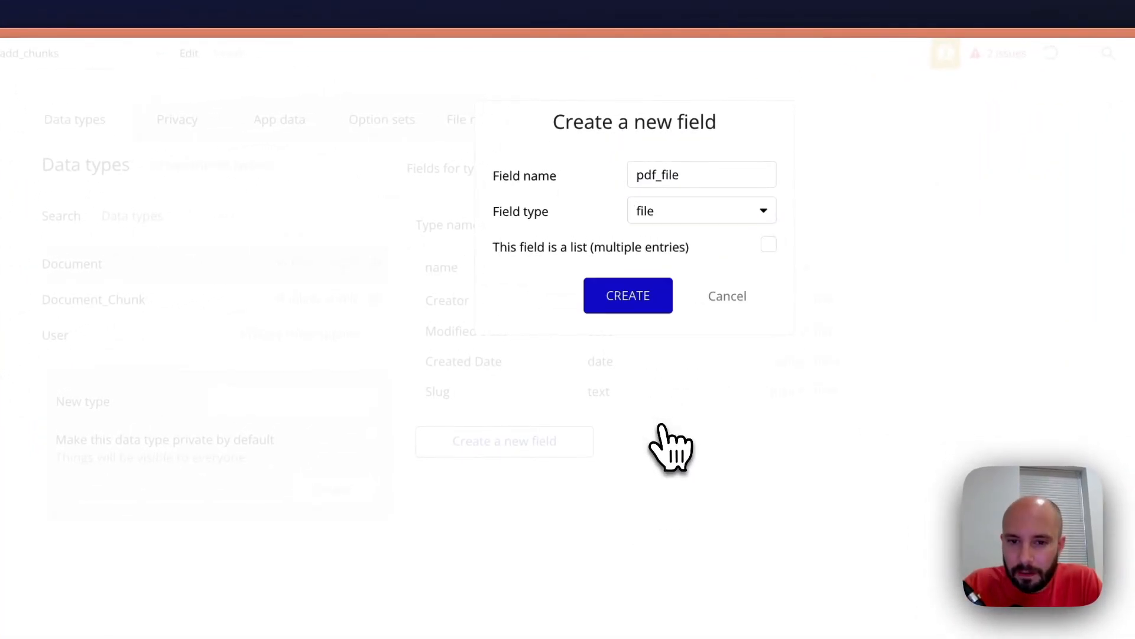
{"action": "left_click", "coordinate": [636, 299]}
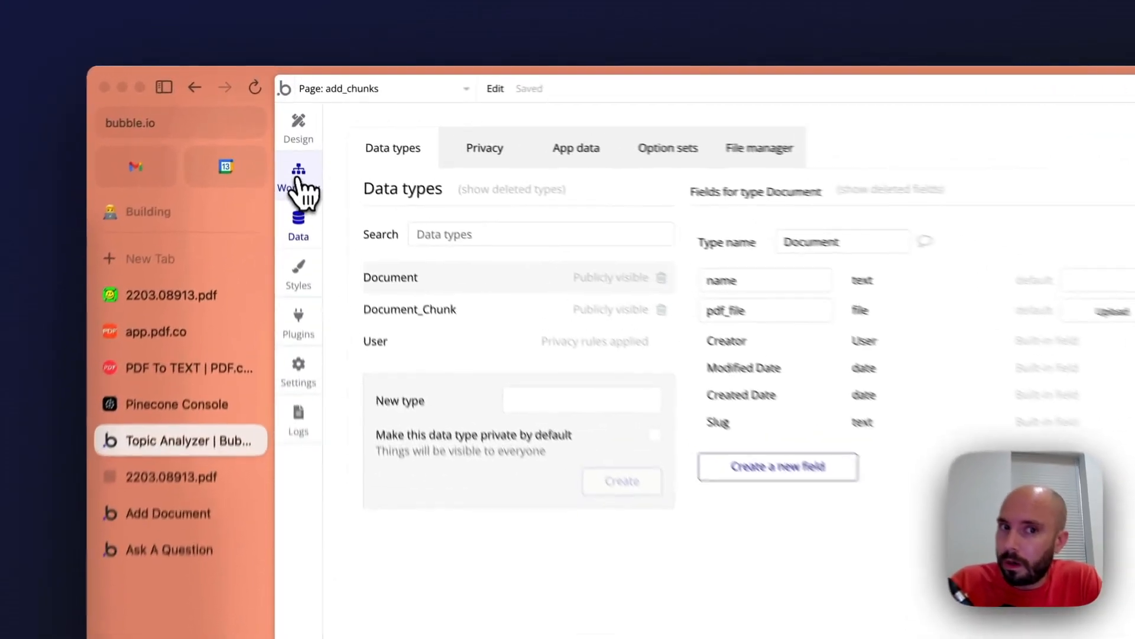
Step: In the workflow's Create a new Document action, set the pdf_file field to PDF Upload's value
{"action": "left_click", "coordinate": [302, 189]}
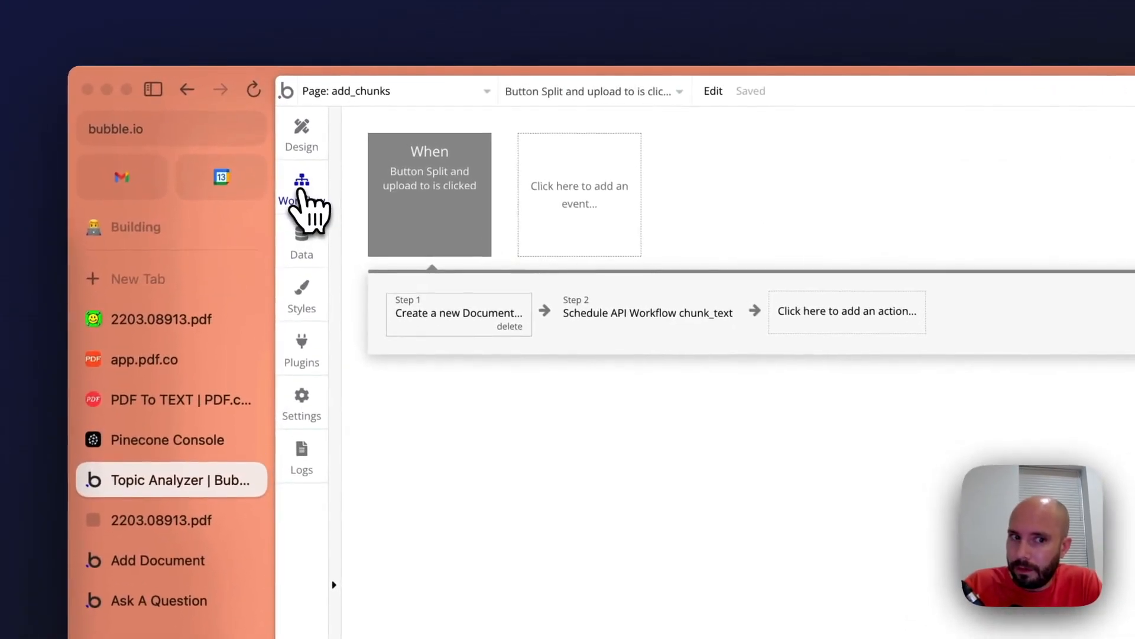
{"action": "left_click", "coordinate": [469, 323]}
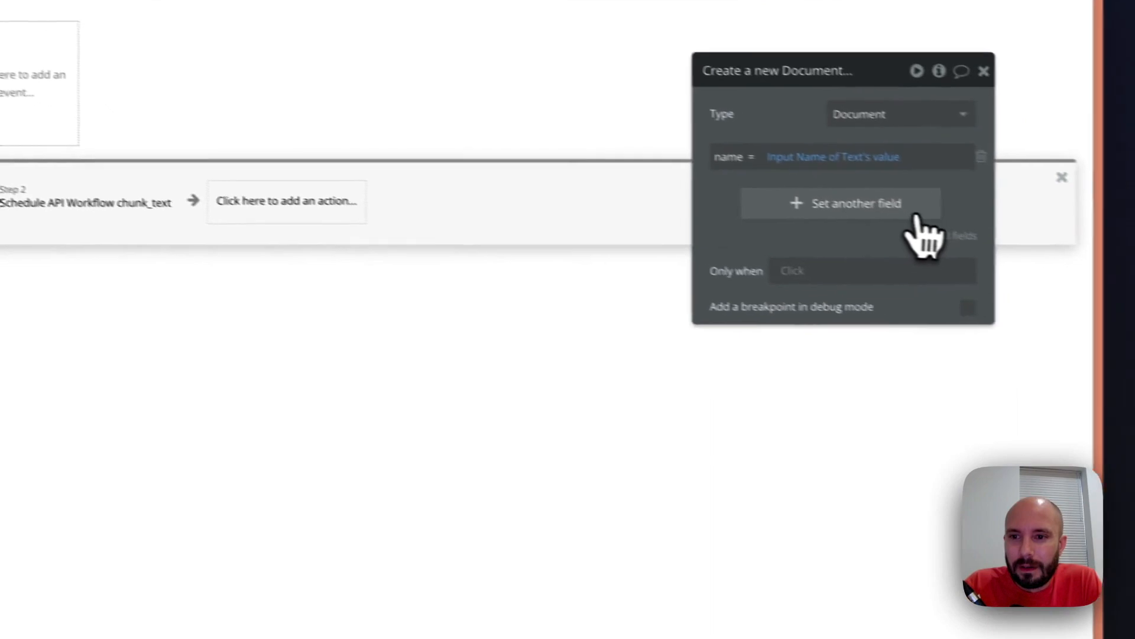
{"action": "left_click", "coordinate": [1104, 287]}
{"action": "left_click", "coordinate": [726, 196]}
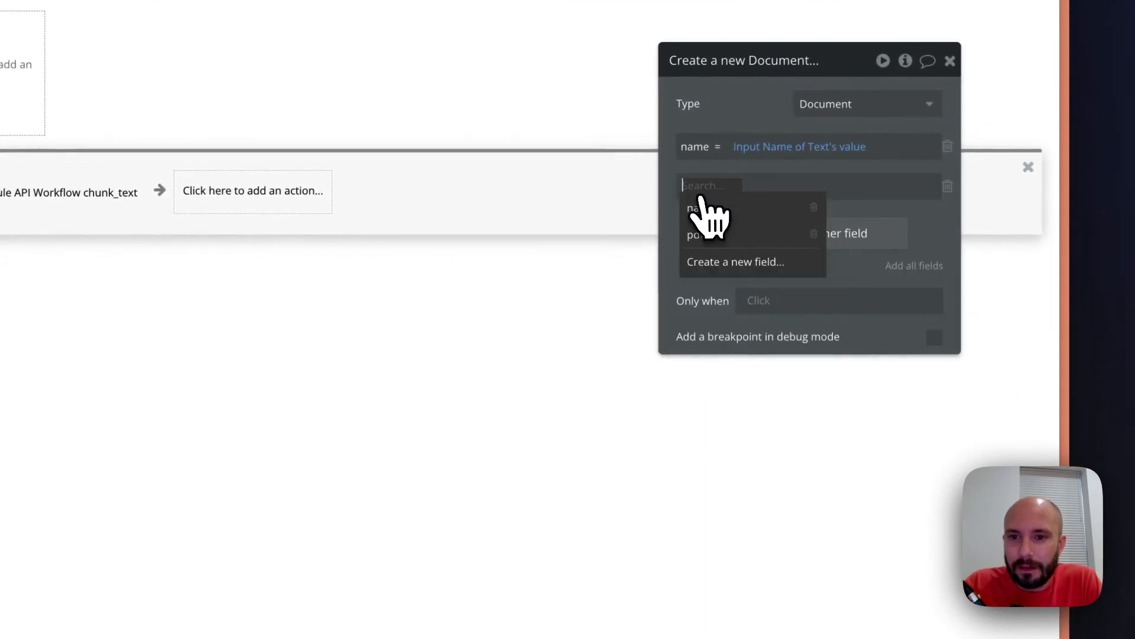
{"action": "left_click", "coordinate": [730, 236]}
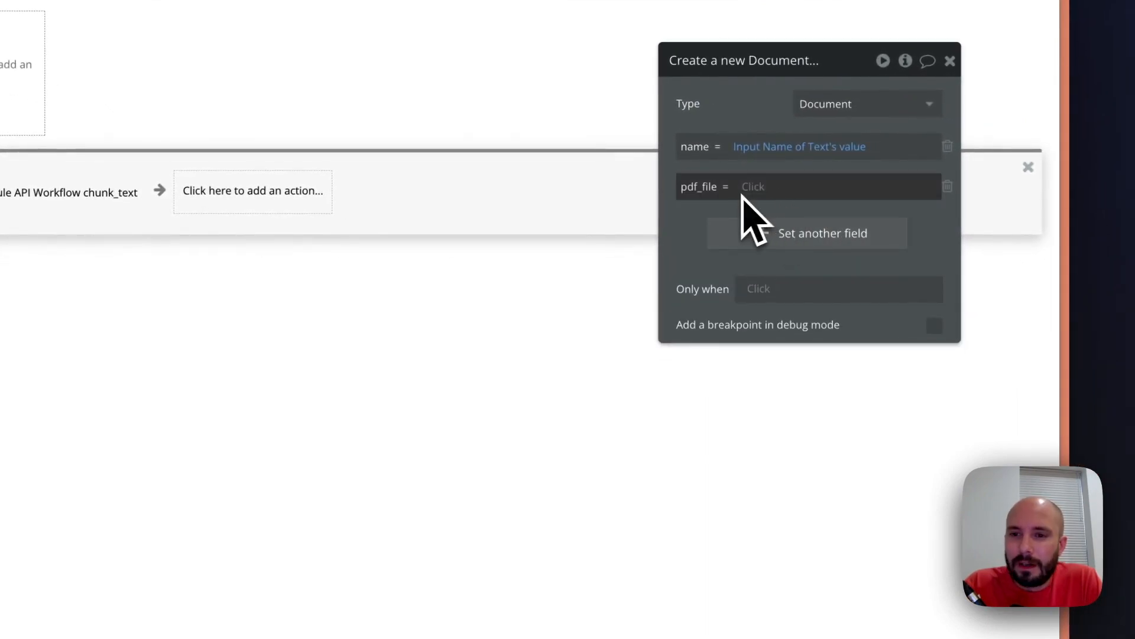
{"action": "left_click", "coordinate": [747, 191]}
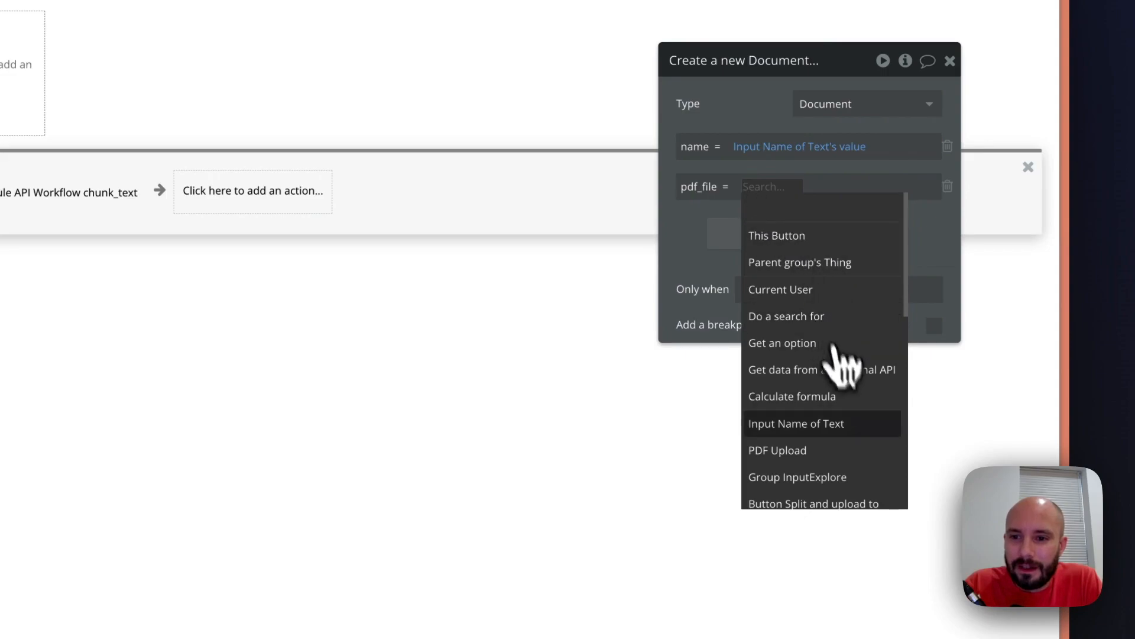
{"action": "left_click", "coordinate": [799, 451]}
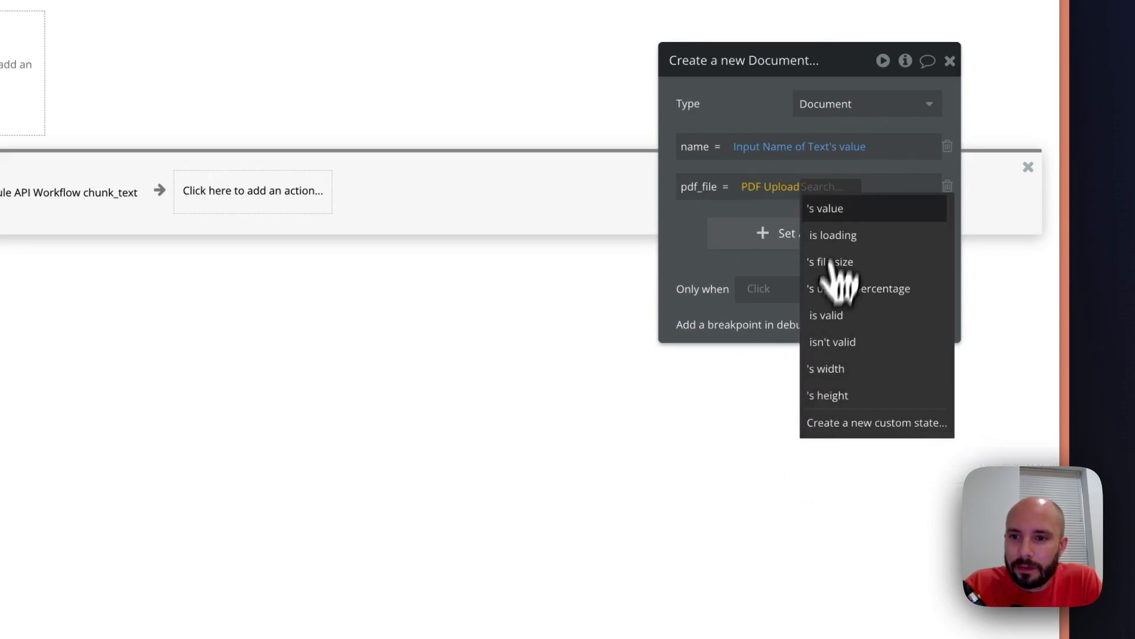
{"action": "left_click", "coordinate": [835, 212]}
{"action": "left_click", "coordinate": [661, 228]}
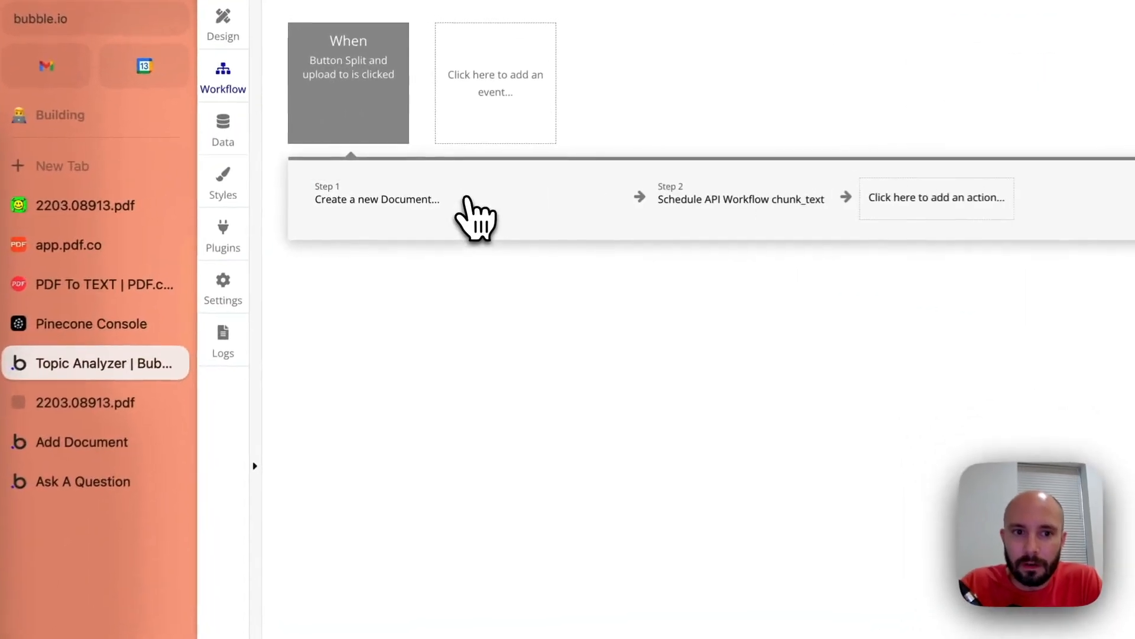
Step: Insert a PDF.co - PDF to Text action between the Create a new Document and Schedule API Workflow chunk_text actions
{"action": "left_click", "coordinate": [408, 190]}
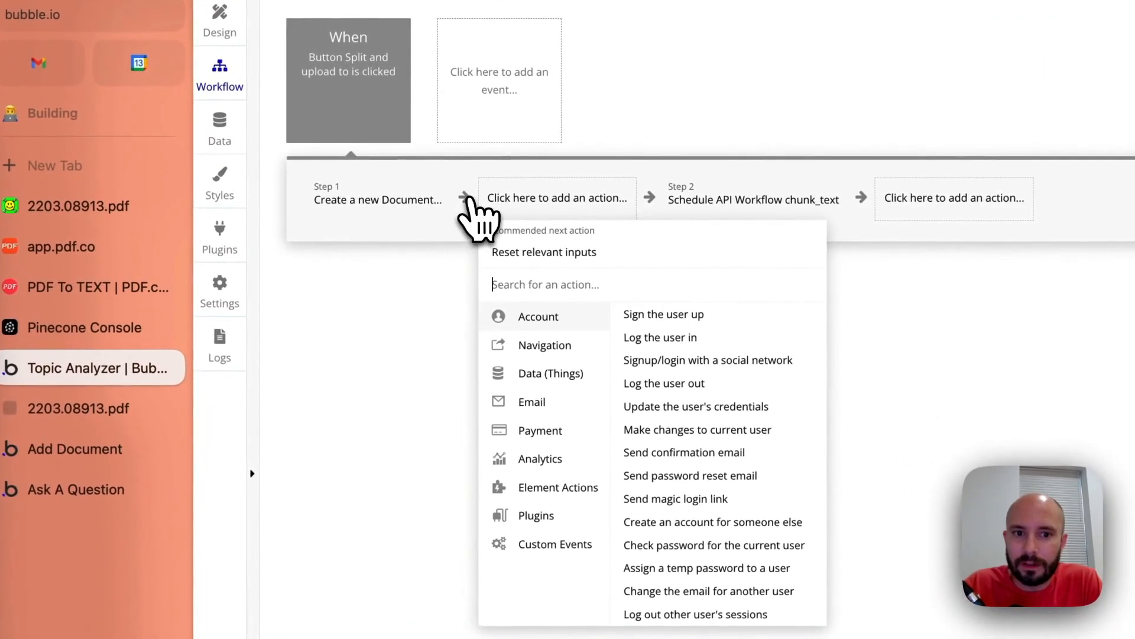
{"action": "mouse_move", "coordinate": [537, 517]}
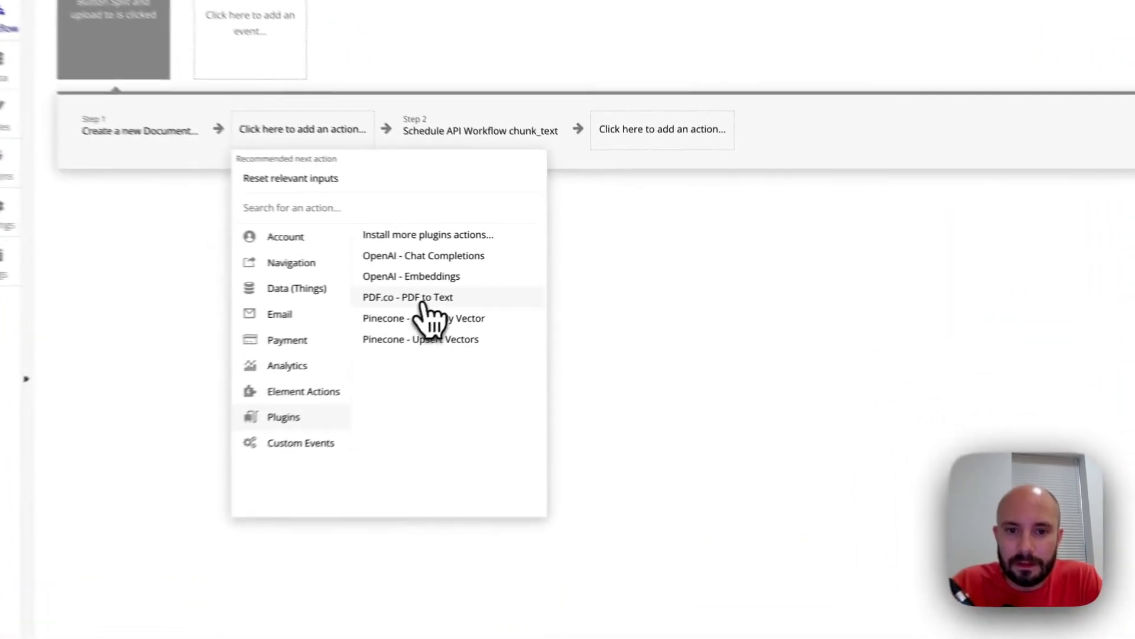
{"action": "left_click", "coordinate": [521, 284]}
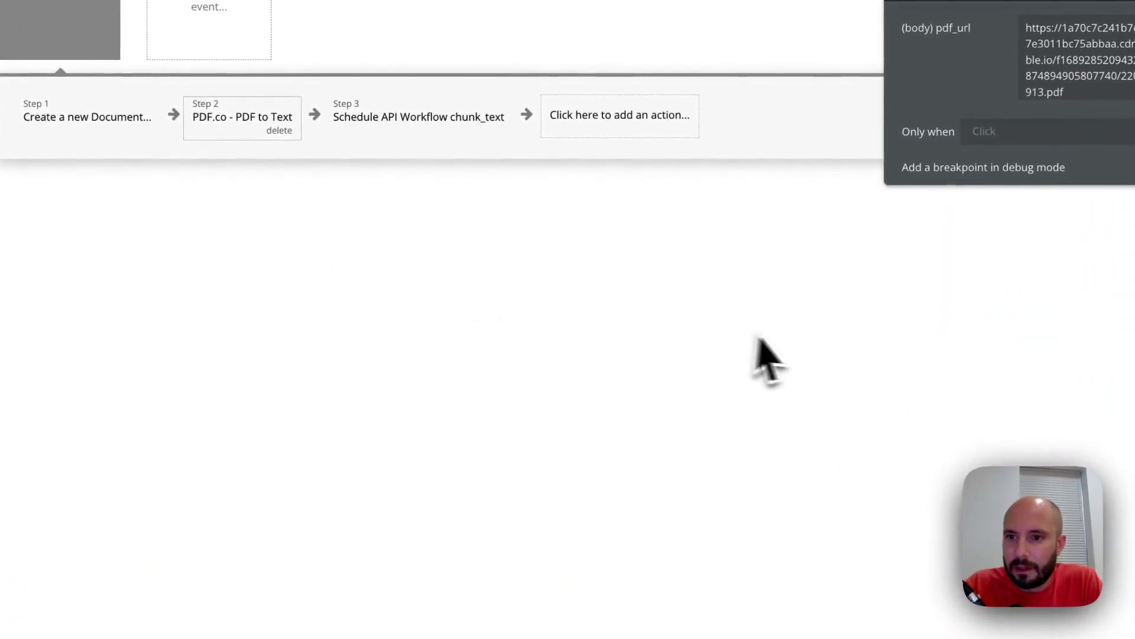
Step: Replace the PDF to Text action's sample pdf_url with Result of step 1's pdf_file's URL
{"action": "left_click", "coordinate": [904, 179]}
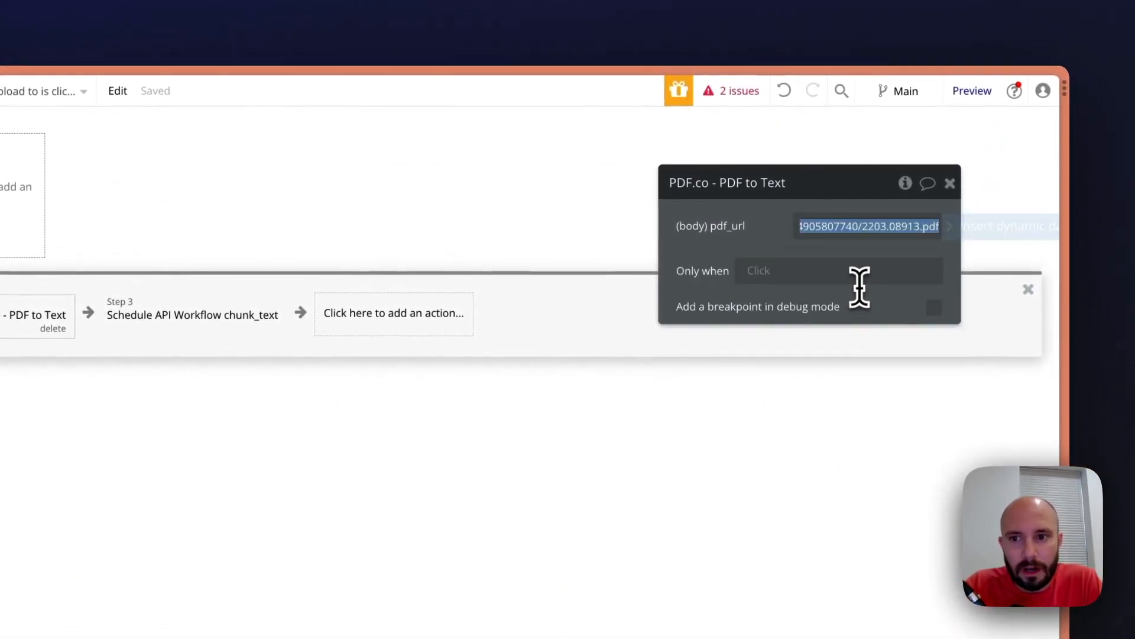
{"action": "key", "text": "BackSpace"}
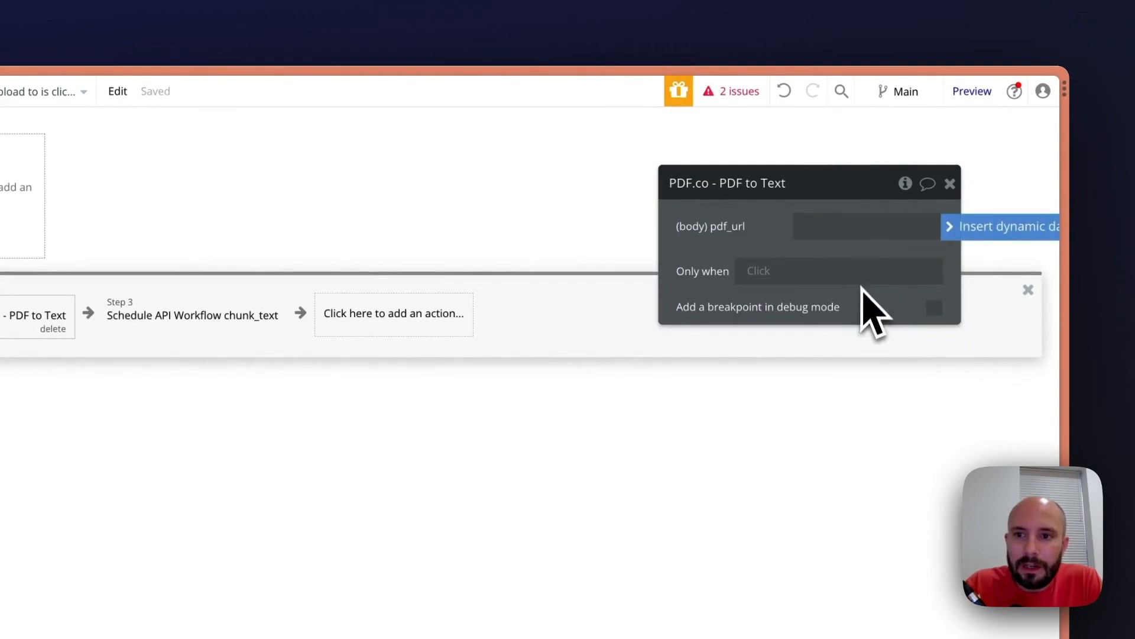
{"action": "left_click", "coordinate": [973, 231]}
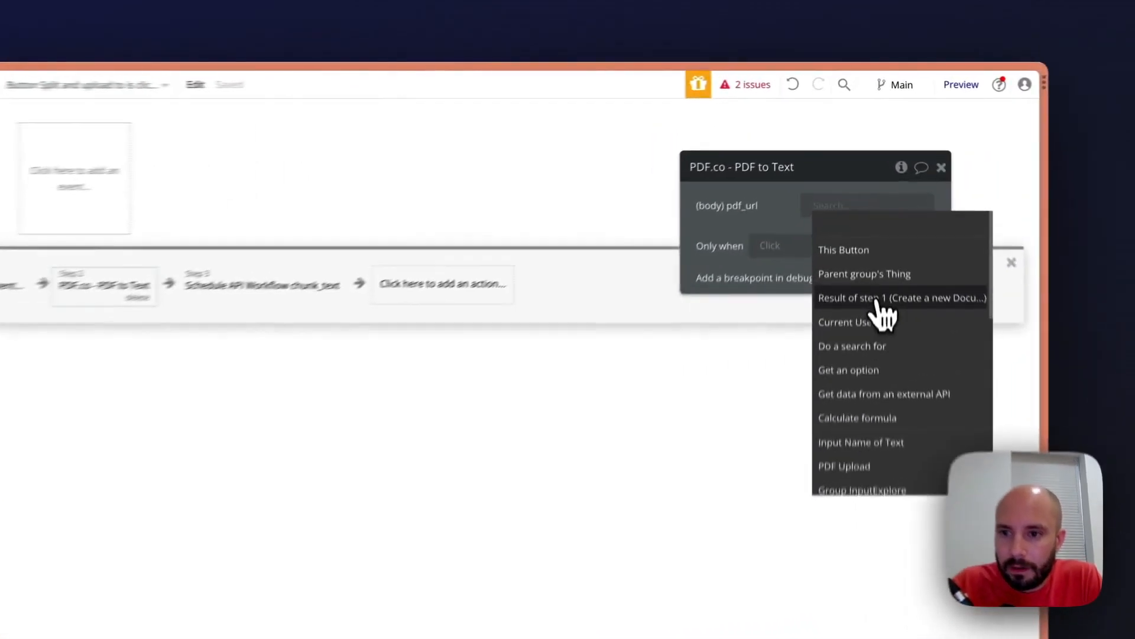
{"action": "left_click", "coordinate": [874, 199]}
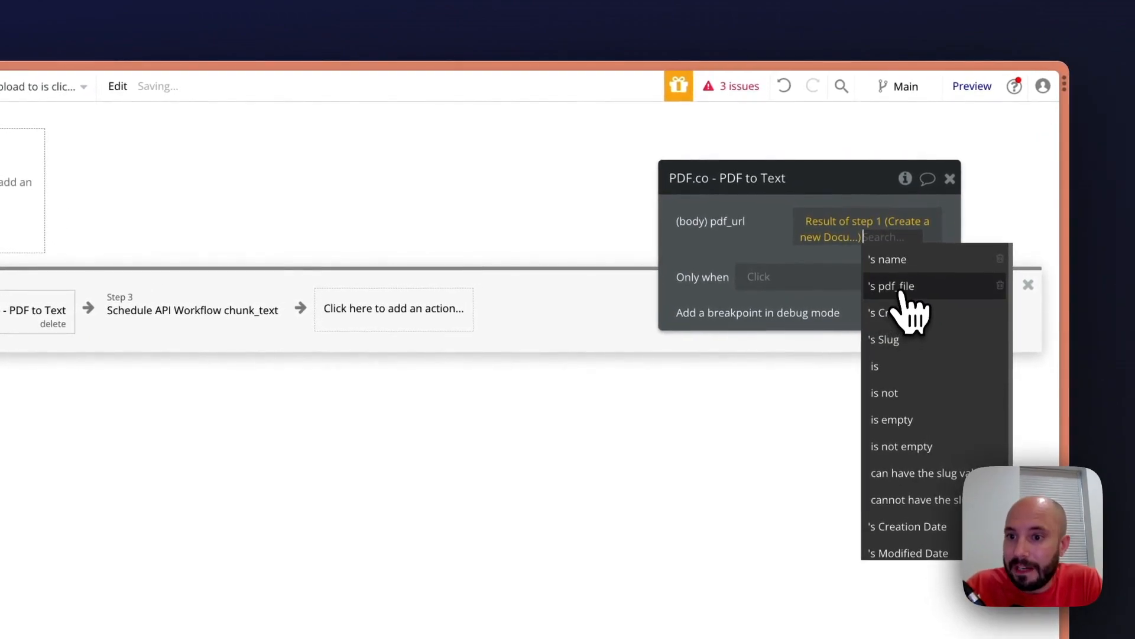
{"action": "left_click", "coordinate": [897, 289]}
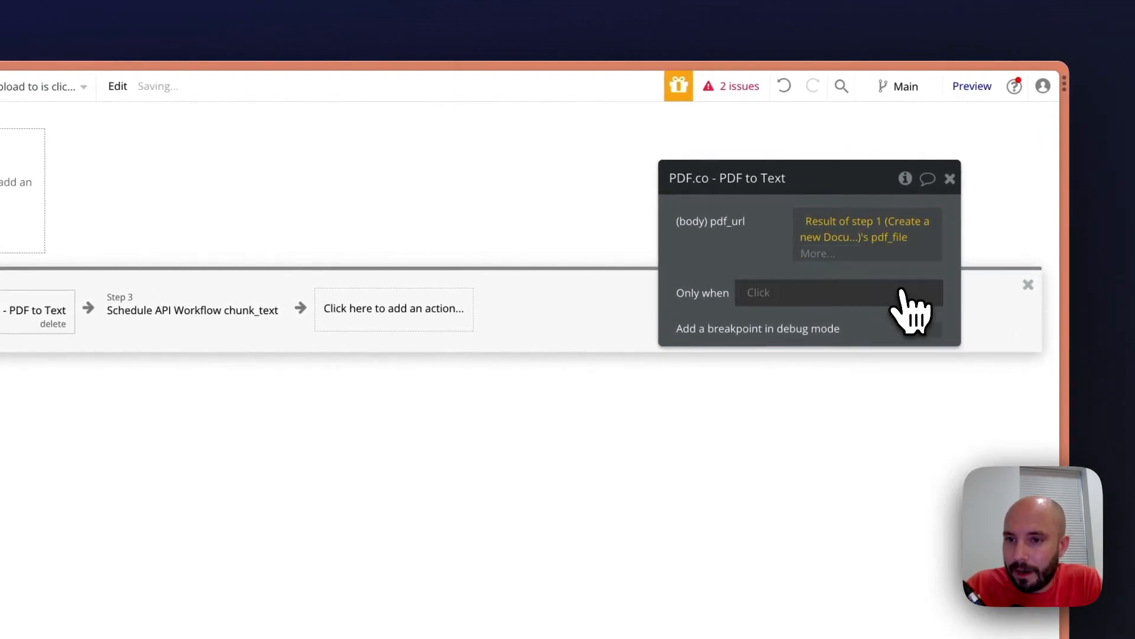
{"action": "left_click", "coordinate": [818, 254]}
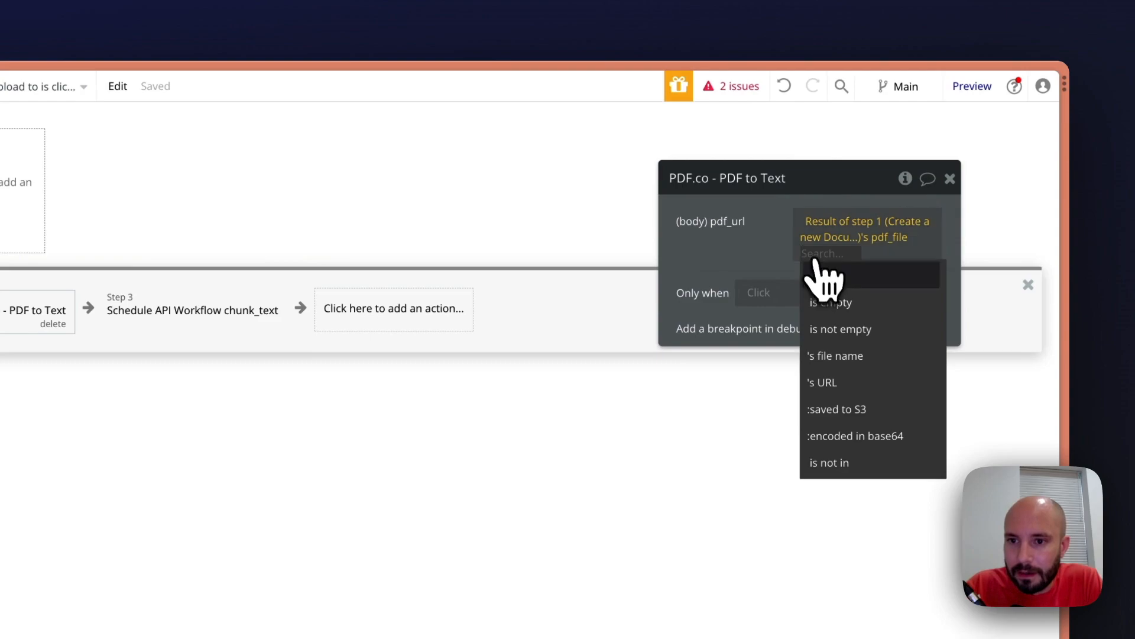
{"action": "left_click", "coordinate": [843, 403]}
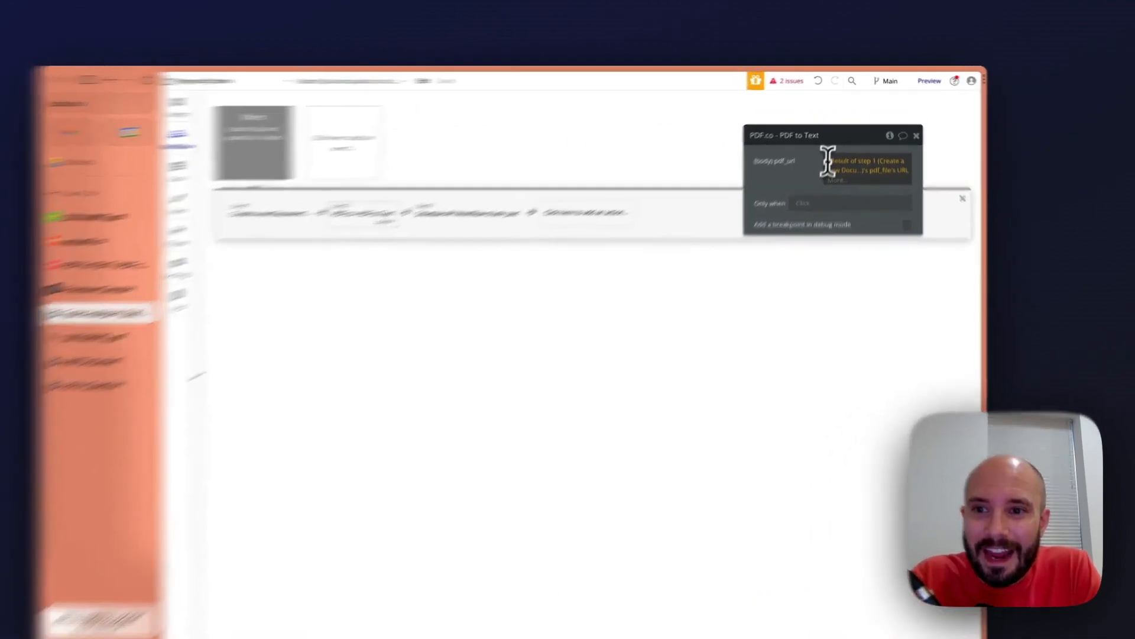
Step: Prefix the dynamic pdf_url value with https: and close the PDF to Text action's properties
{"action": "left_click", "coordinate": [828, 161]}
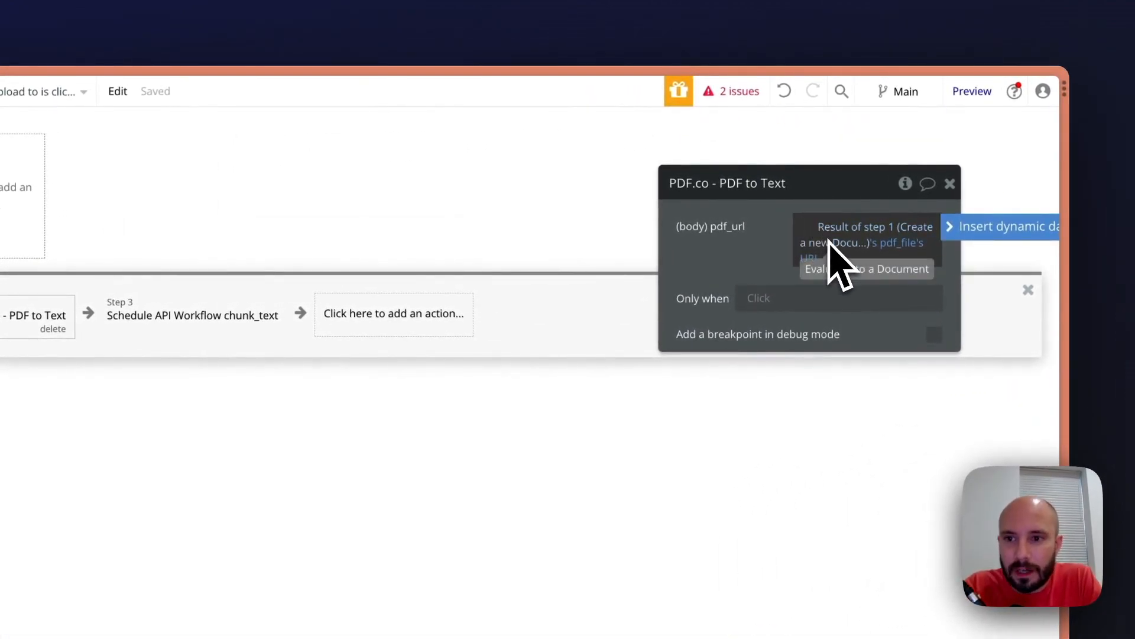
{"action": "type", "text": "https:"}
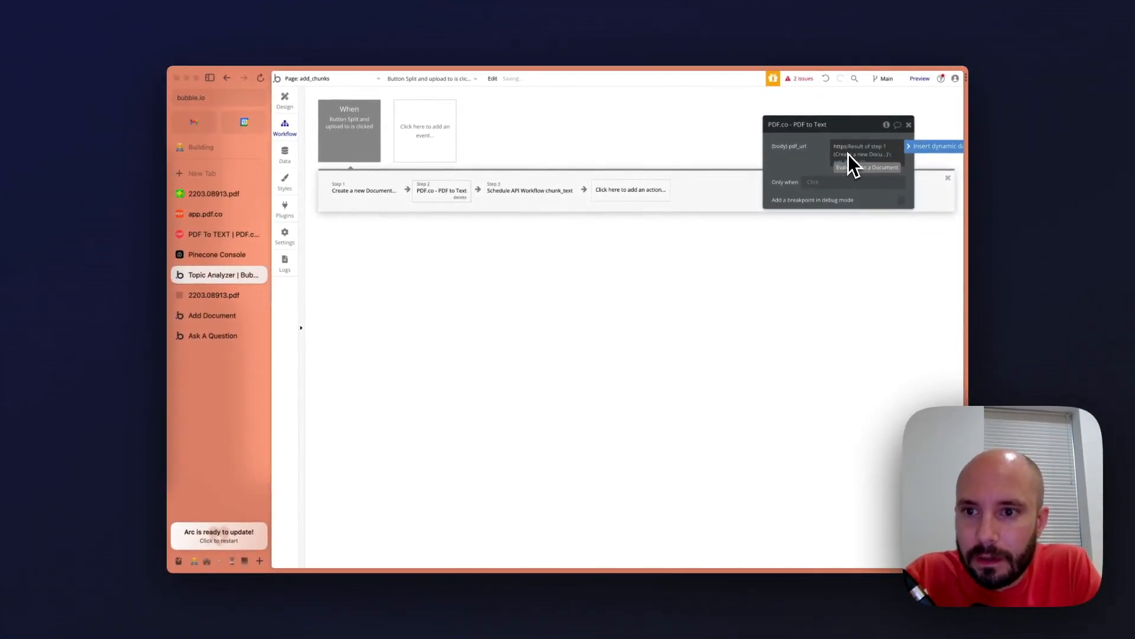
{"action": "left_click", "coordinate": [824, 151]}
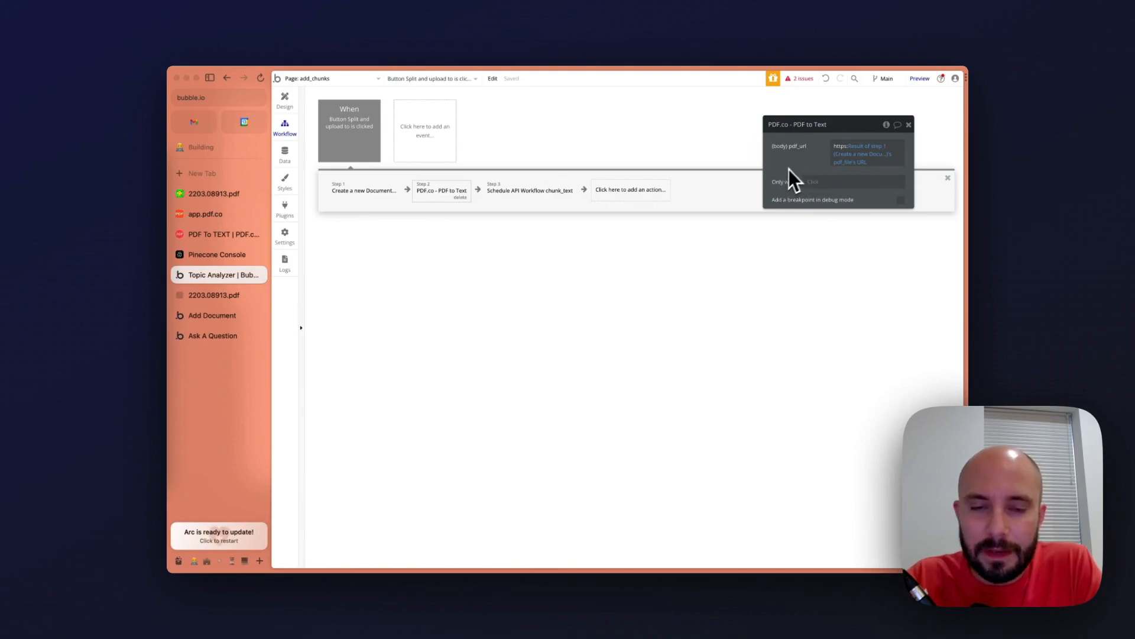
{"action": "left_click", "coordinate": [910, 127]}
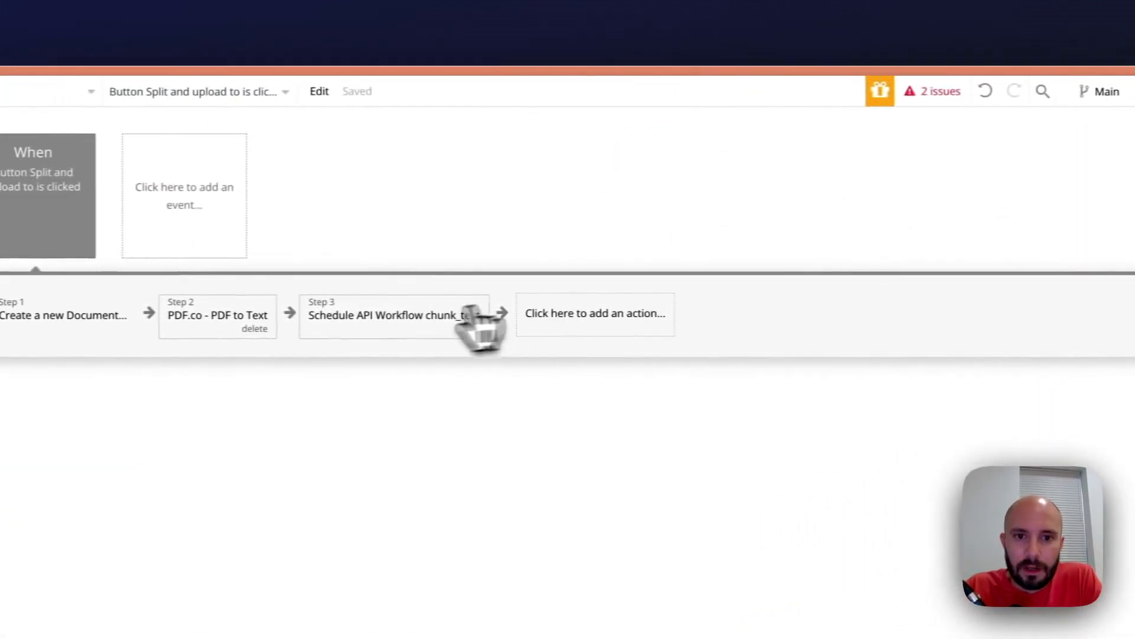
Step: In the Schedule API Workflow chunk_text action, replace the broken full_text reference with Result of step 2 (PDF.co - PDF to Text)'s body
{"action": "left_click", "coordinate": [396, 321]}
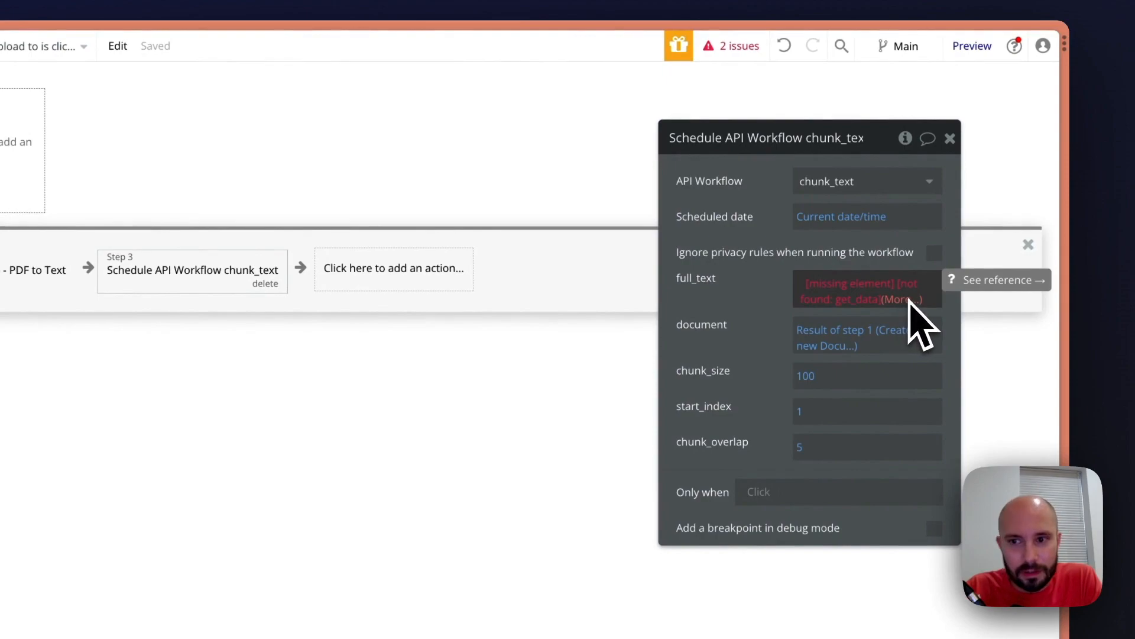
{"action": "left_click", "coordinate": [933, 296]}
{"action": "key", "text": "BackSpace"}
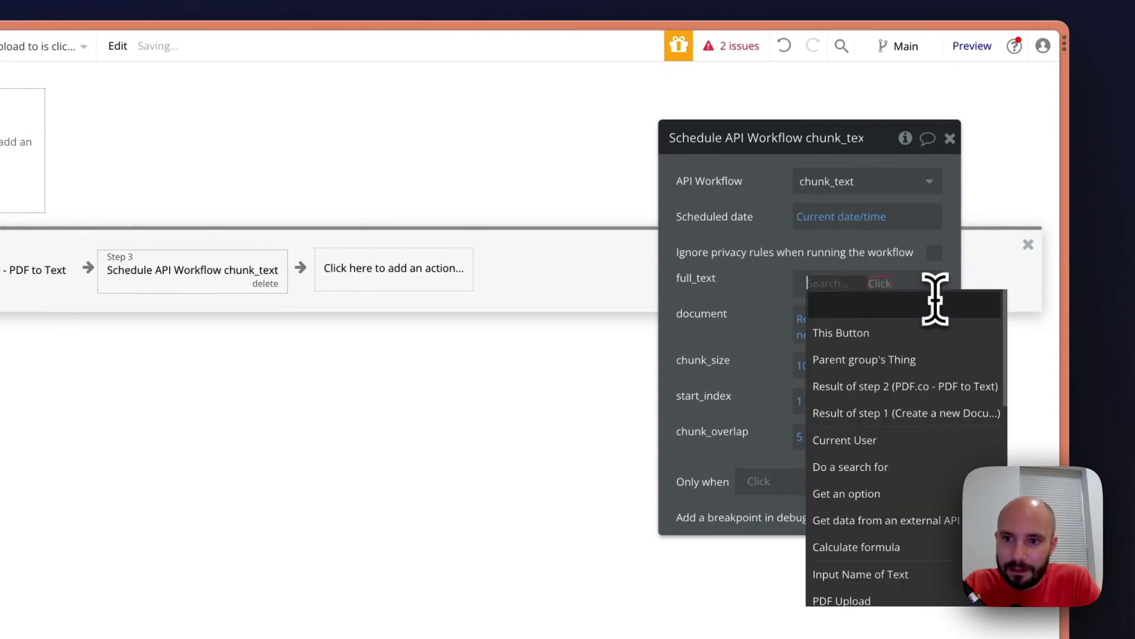
{"action": "left_click", "coordinate": [935, 302]}
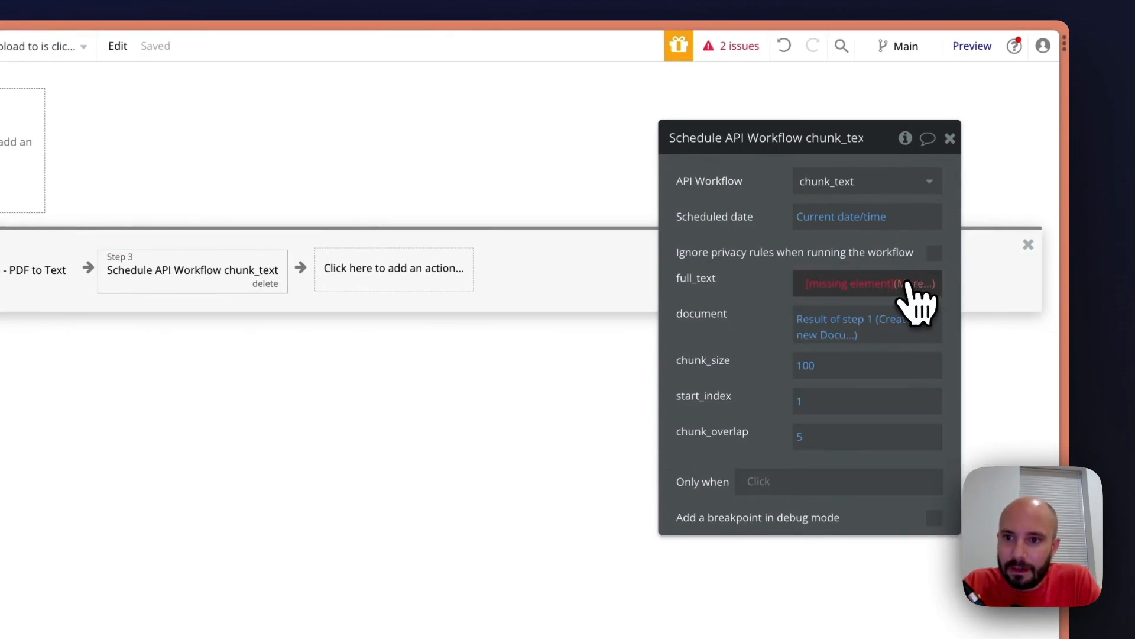
{"action": "left_click", "coordinate": [911, 284]}
{"action": "key", "text": "BackSpace"}
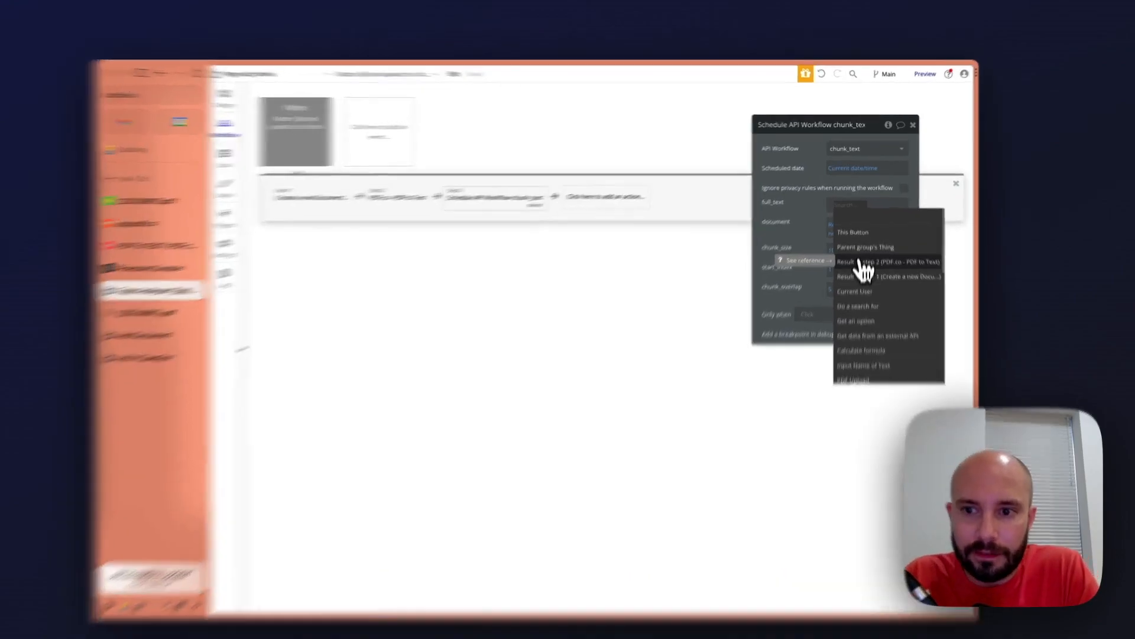
{"action": "left_click", "coordinate": [865, 249]}
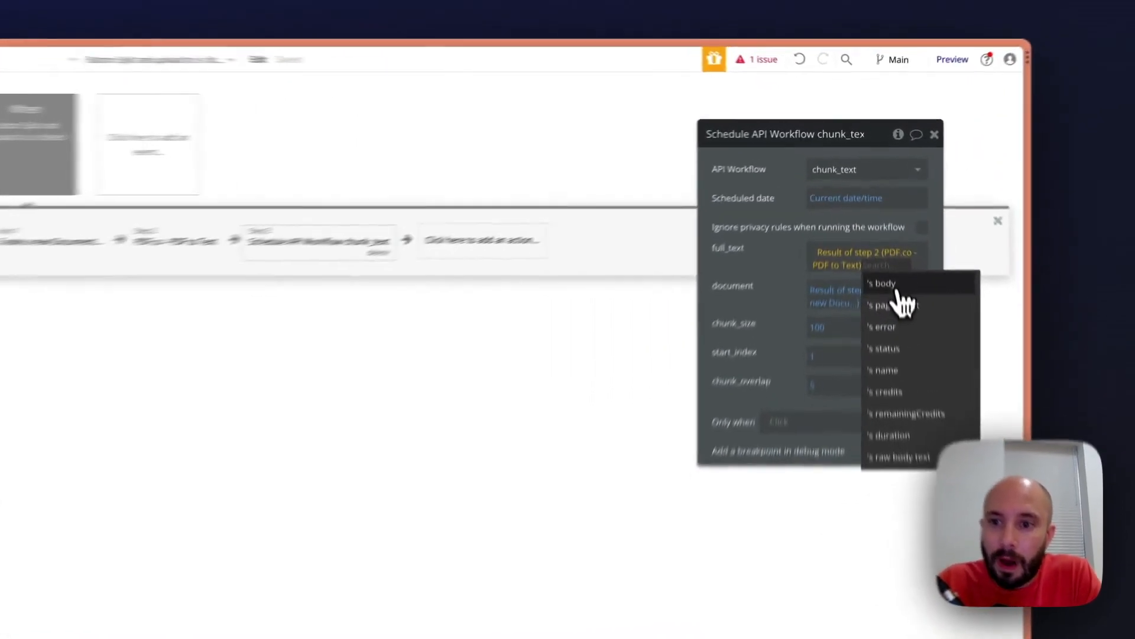
{"action": "left_click", "coordinate": [875, 216]}
{"action": "left_click", "coordinate": [771, 320]}
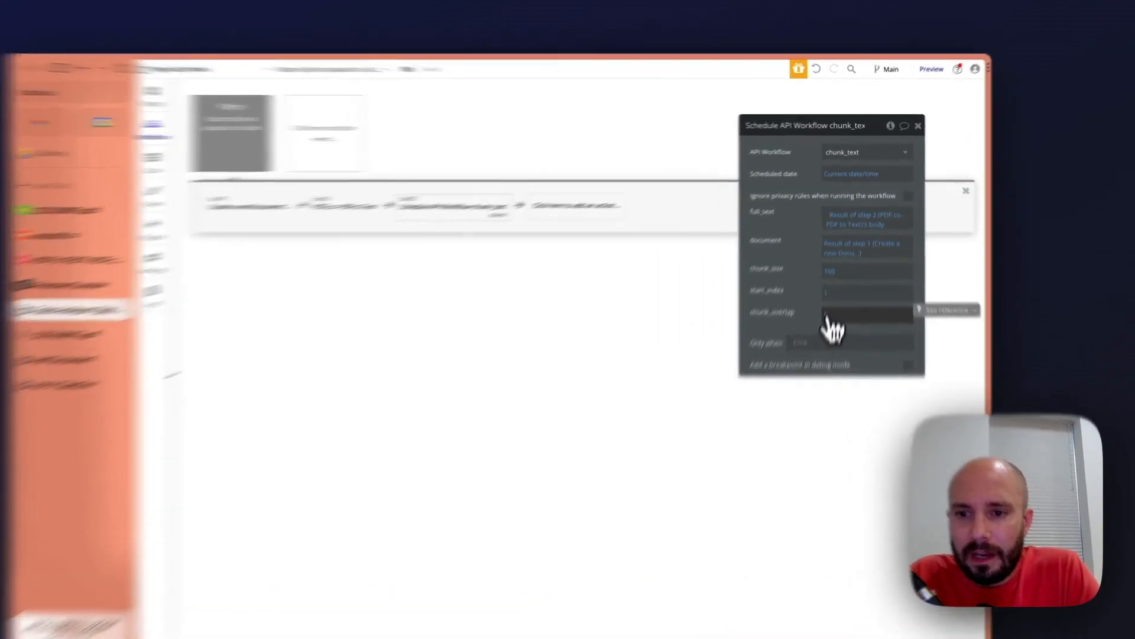
Step: Set chunk_overlap to 10 in the chunk_text scheduling action and close its properties
{"action": "left_click", "coordinate": [837, 289]}
{"action": "type", "text": "1"}
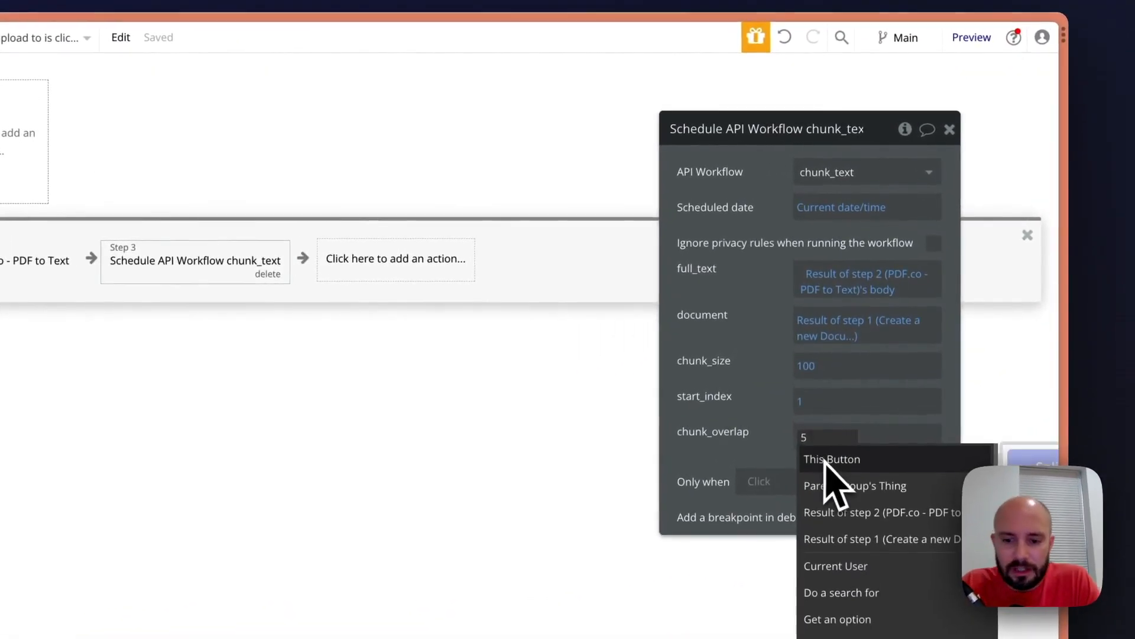
{"action": "type", "text": "0"}
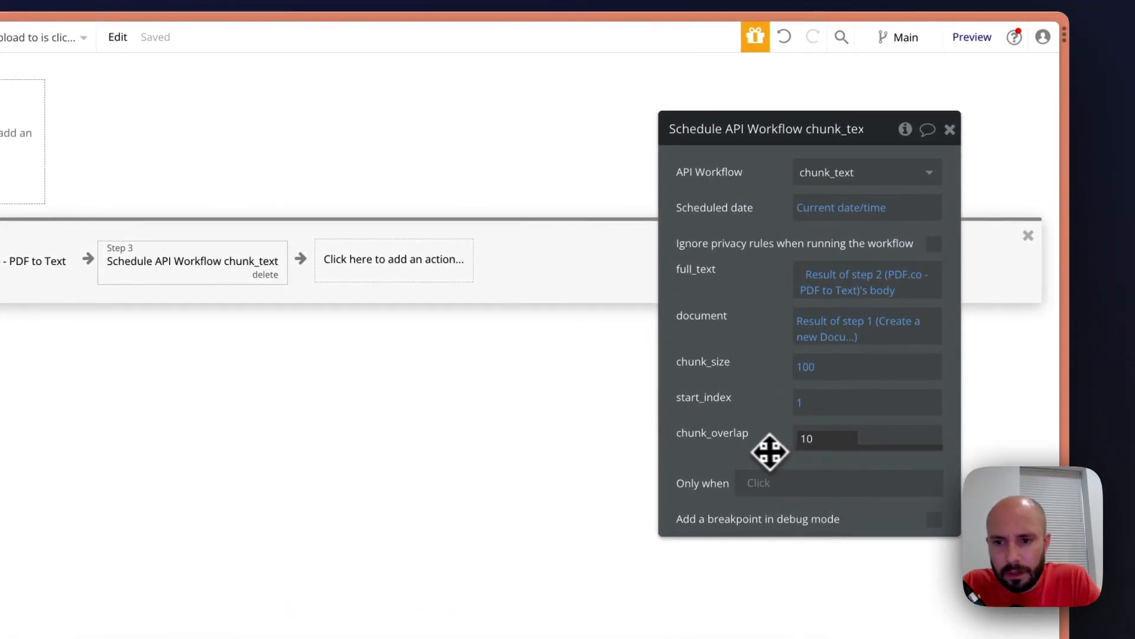
{"action": "left_click", "coordinate": [770, 452]}
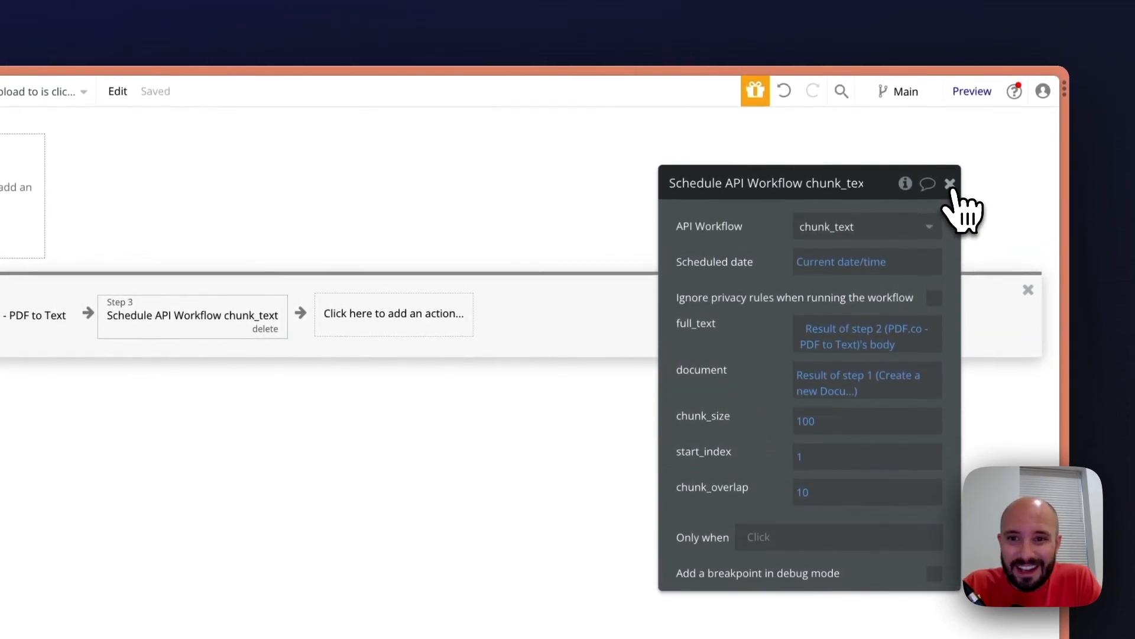
{"action": "left_click", "coordinate": [950, 184]}
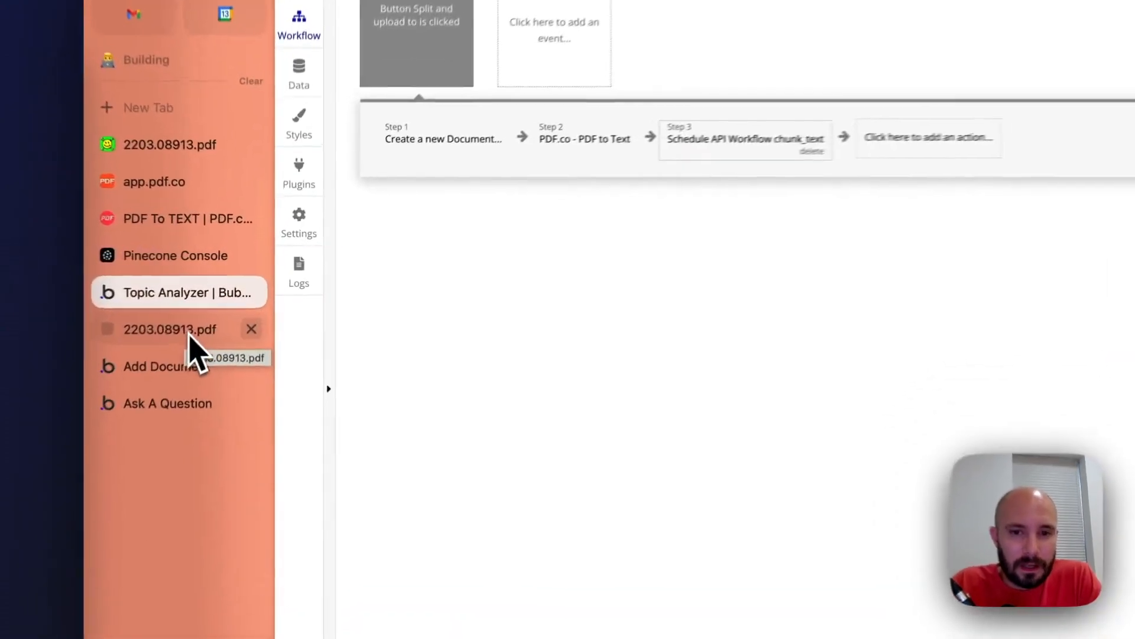
Step: Open the uploaded 2203.08913.pdf and look through the paper's first pages
{"action": "left_click", "coordinate": [189, 335]}
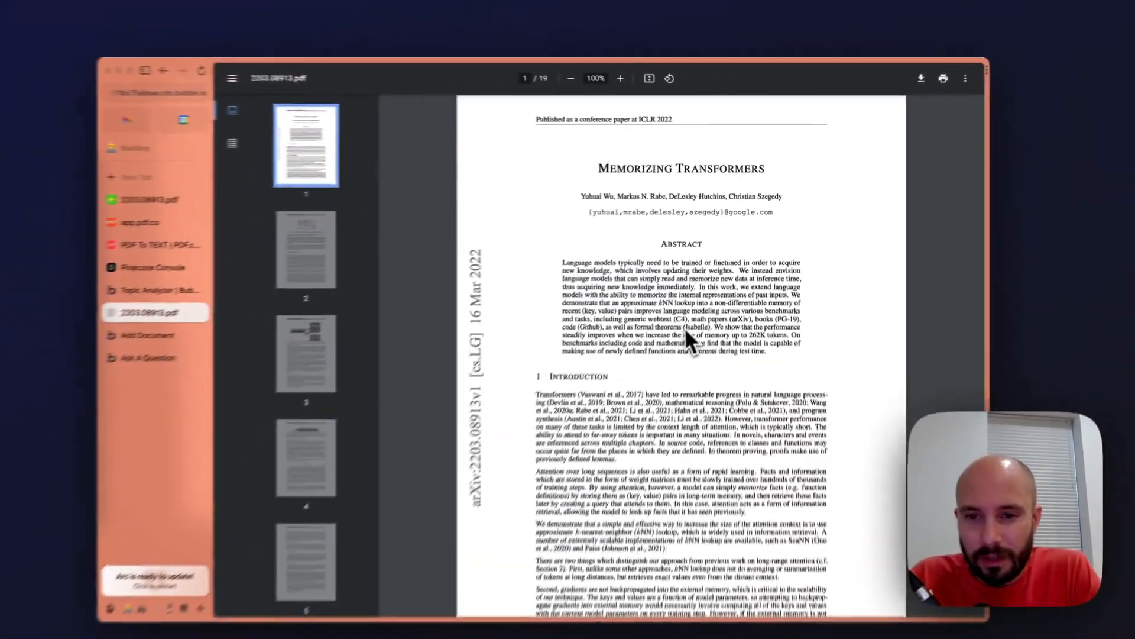
{"action": "scroll", "coordinate": [624, 482], "scroll_direction": "down", "scroll_amount": 1}
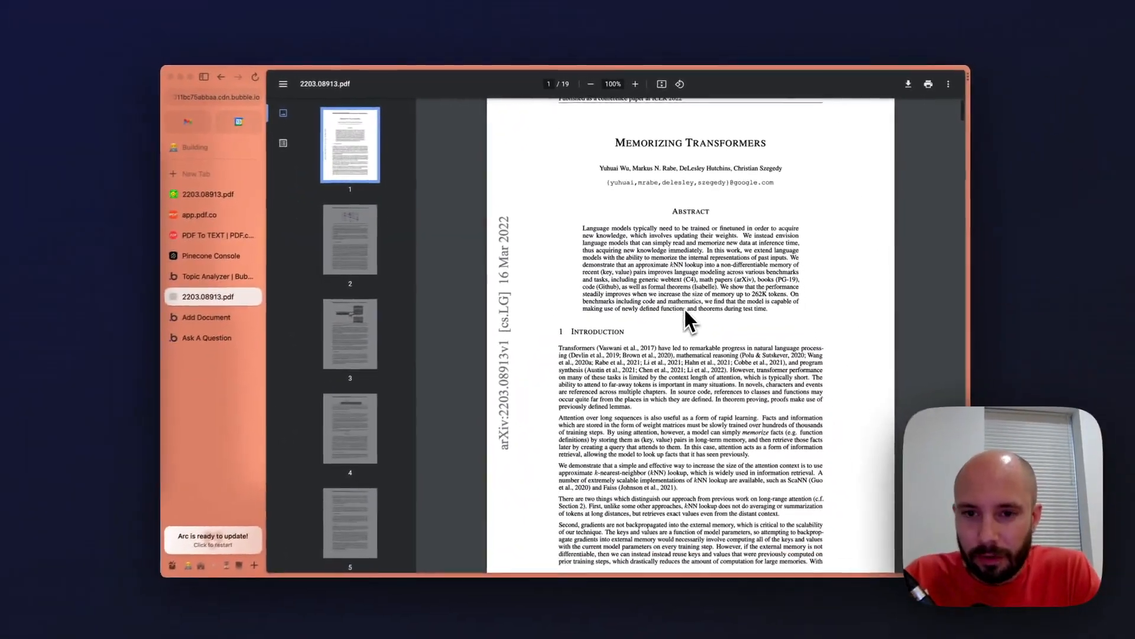
{"action": "scroll", "coordinate": [687, 309], "scroll_direction": "down", "scroll_amount": 5}
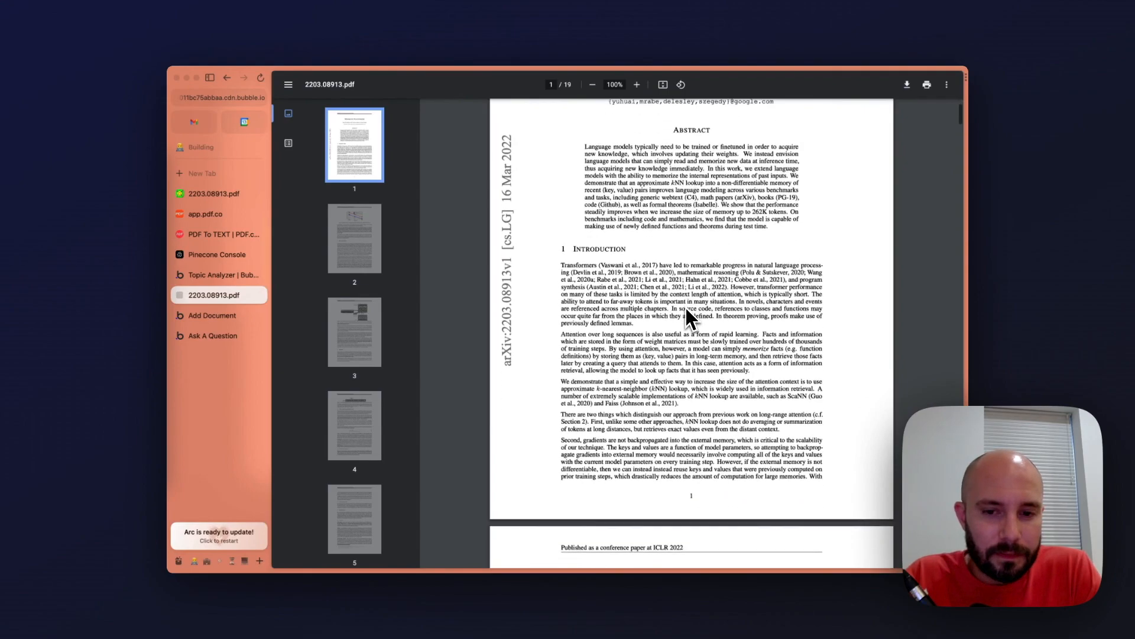
{"action": "scroll", "coordinate": [686, 308], "scroll_direction": "down", "scroll_amount": 20}
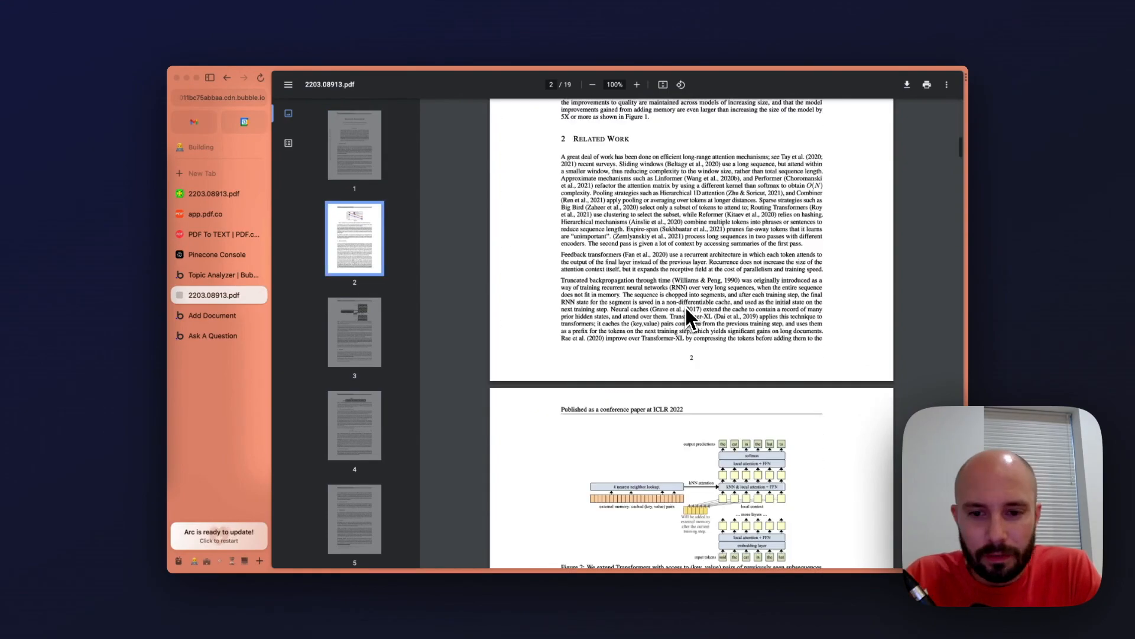
{"action": "scroll", "coordinate": [686, 308], "scroll_direction": "down", "scroll_amount": 9}
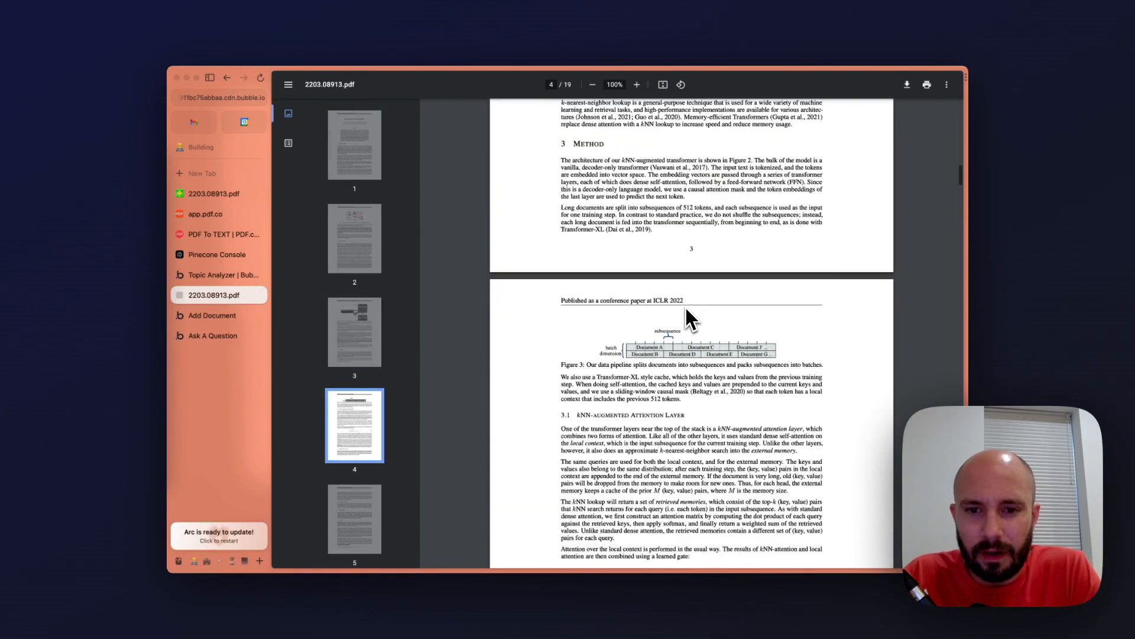
{"action": "scroll", "coordinate": [686, 308], "scroll_direction": "down", "scroll_amount": 15}
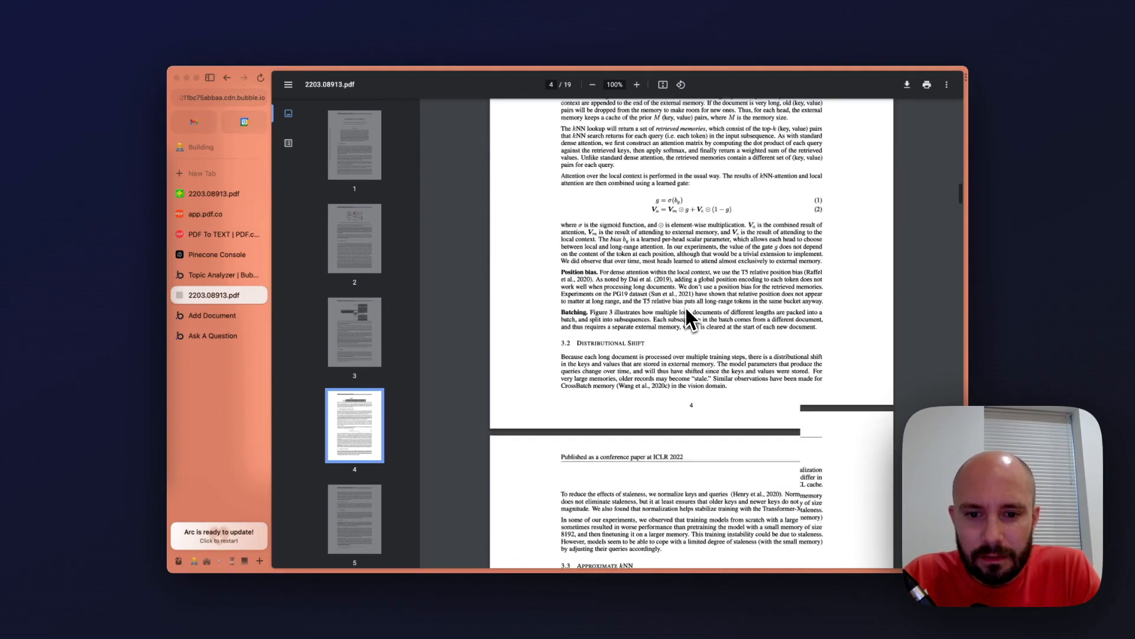
{"action": "scroll", "coordinate": [684, 306], "scroll_direction": "down", "scroll_amount": 7}
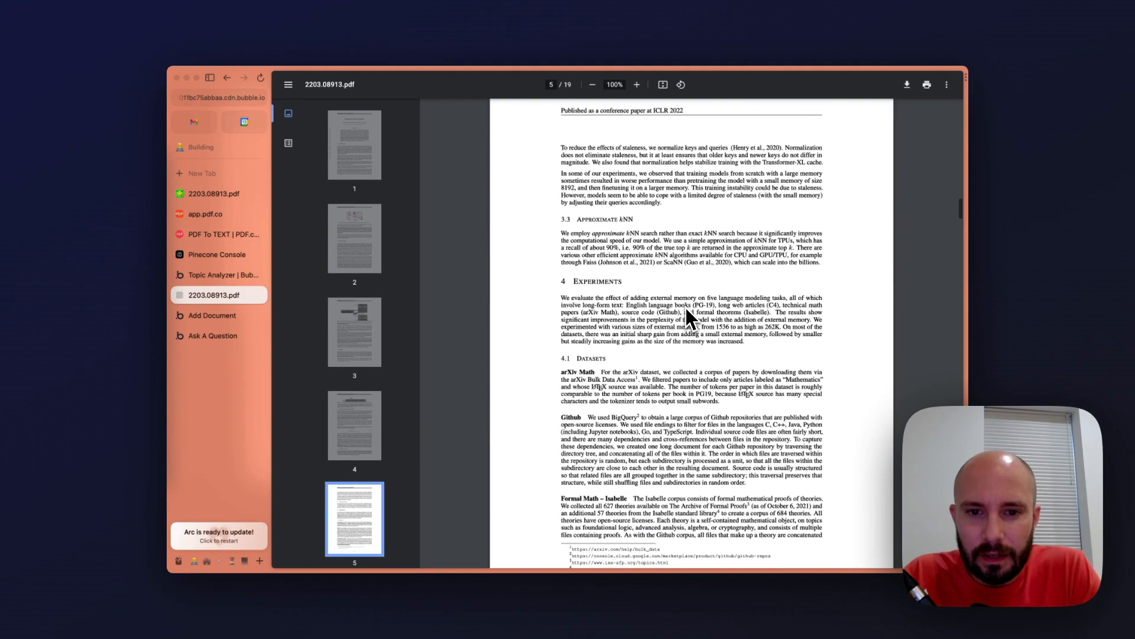
{"action": "scroll", "coordinate": [686, 308], "scroll_direction": "down", "scroll_amount": 12}
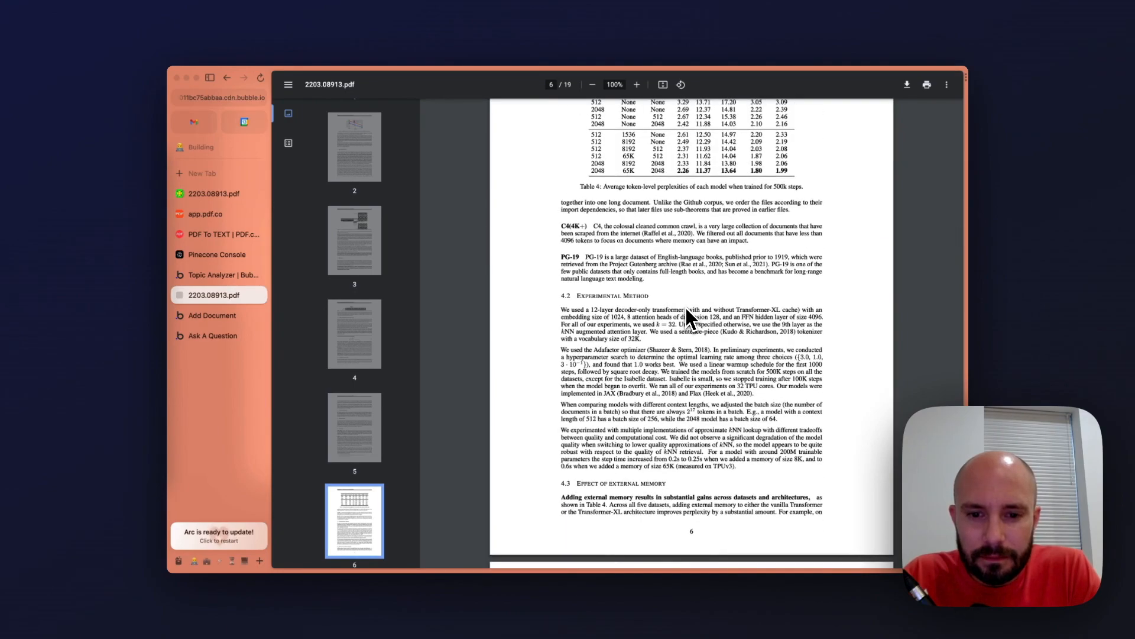
{"action": "scroll", "coordinate": [686, 307], "scroll_direction": "down", "scroll_amount": 3}
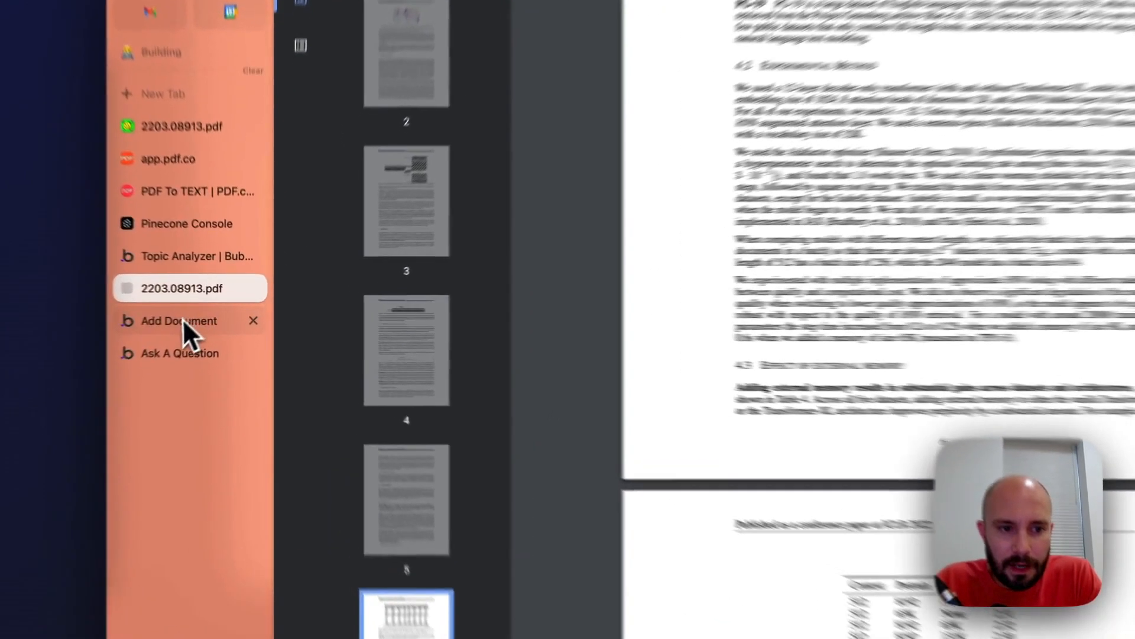
Step: Return to the Add Document page, refresh it to the latest version, and name the text Memorizing Transformers 2
{"action": "left_click", "coordinate": [212, 315]}
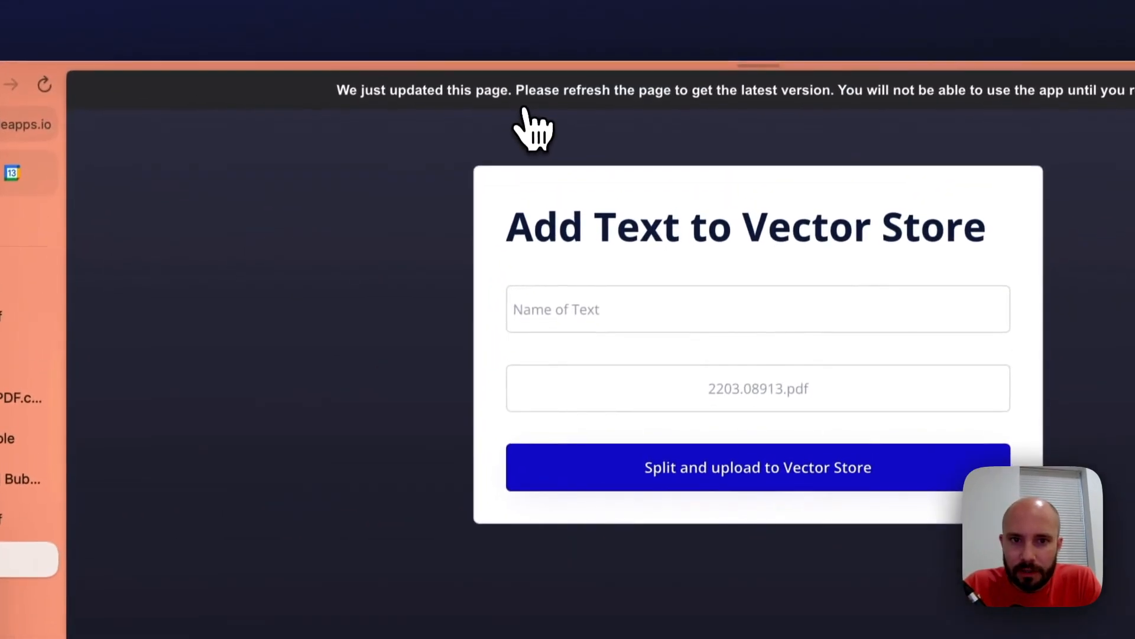
{"action": "left_click", "coordinate": [583, 315]}
{"action": "type", "text": "Memorizing Trans"}
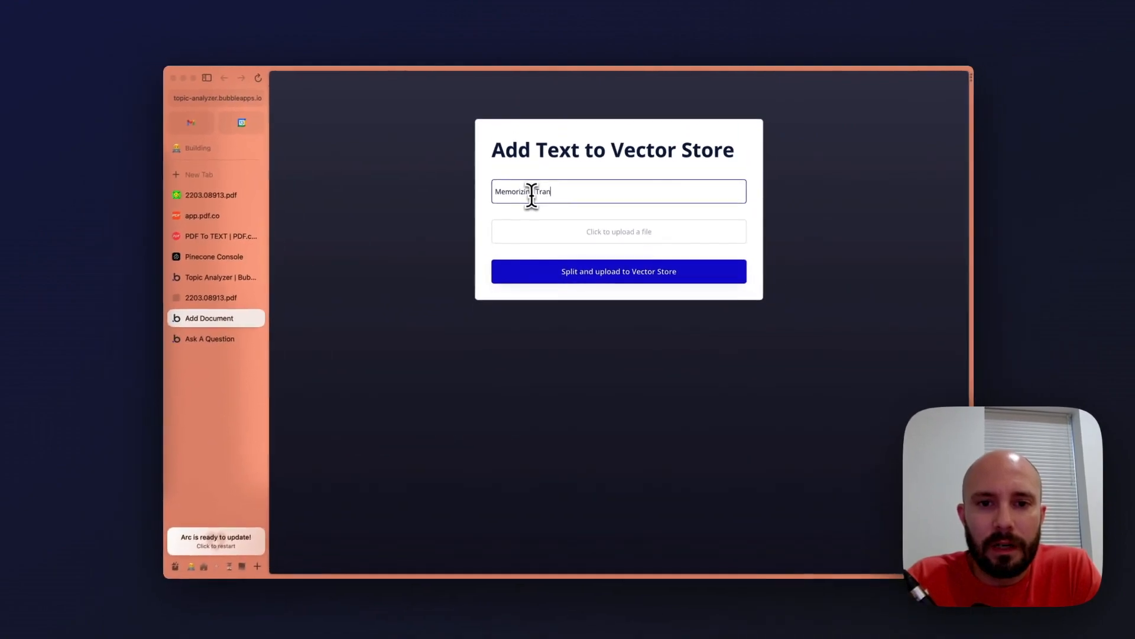
{"action": "type", "text": "formers 2"}
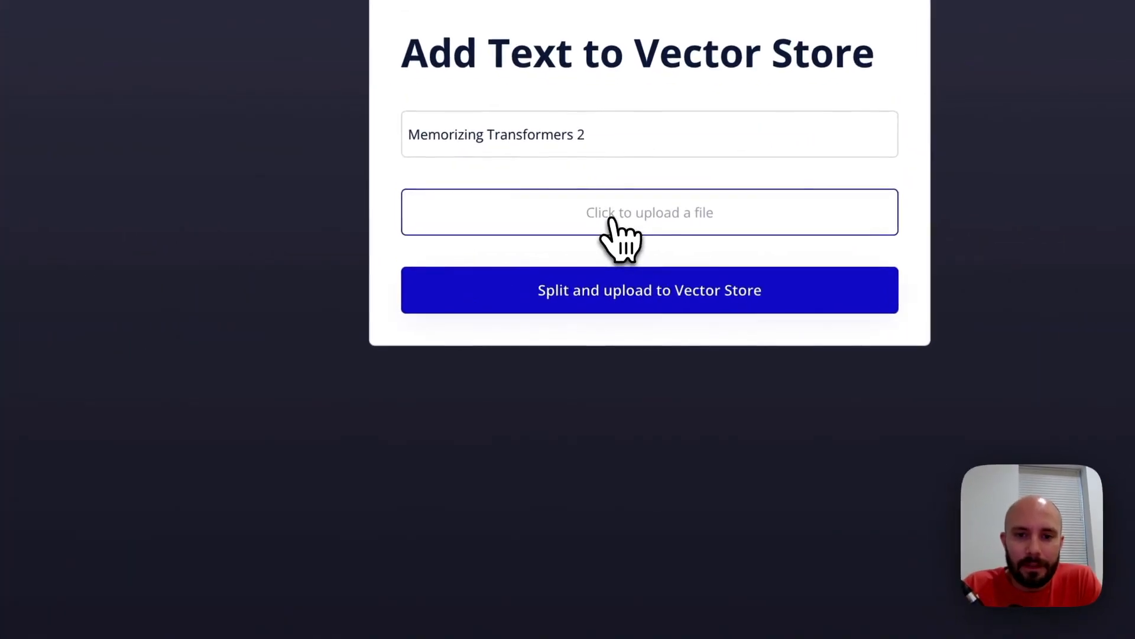
Step: Attach 2203.08913.pdf from the Demo Video folder to the form and submit it for splitting and upload to the vector store
{"action": "left_click", "coordinate": [599, 230]}
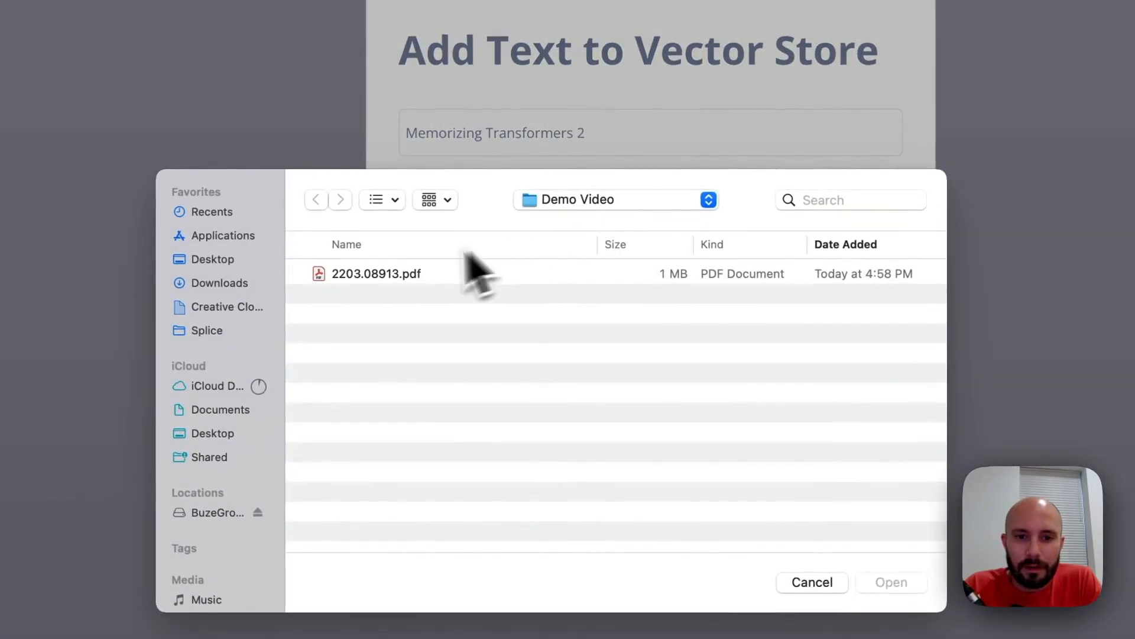
{"action": "left_click", "coordinate": [395, 275]}
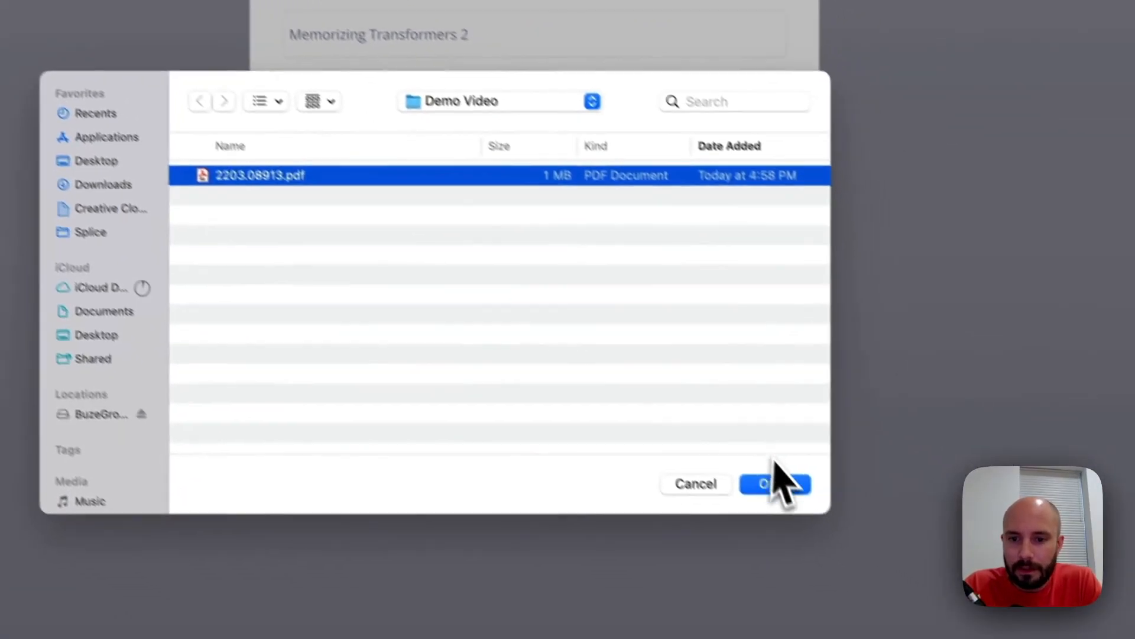
{"action": "left_click", "coordinate": [891, 582]}
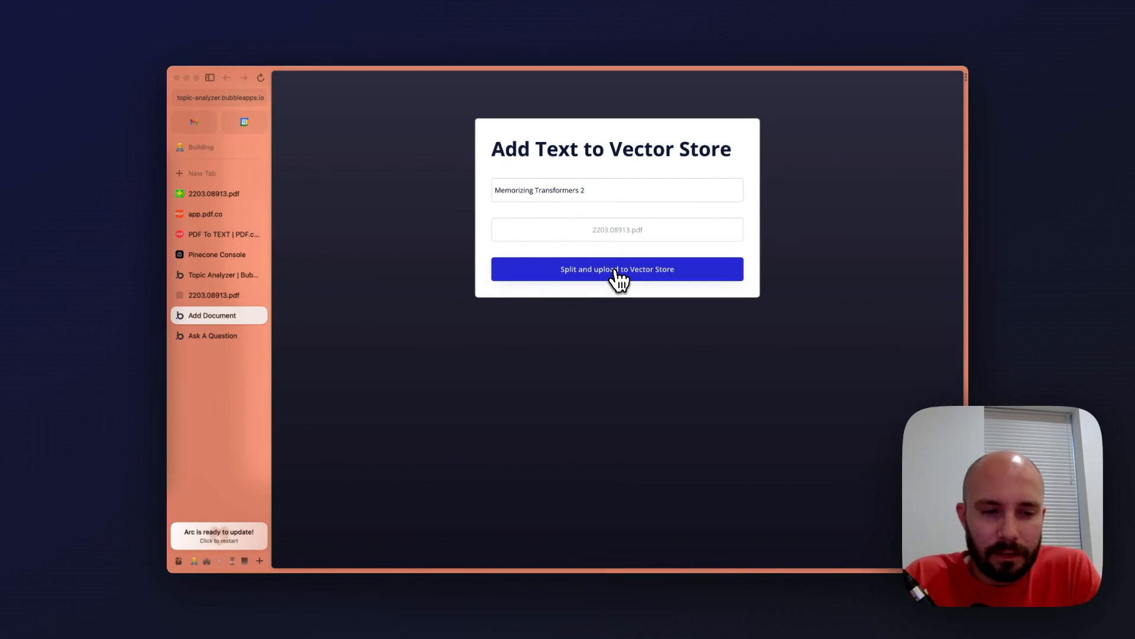
{"action": "left_click", "coordinate": [575, 278]}
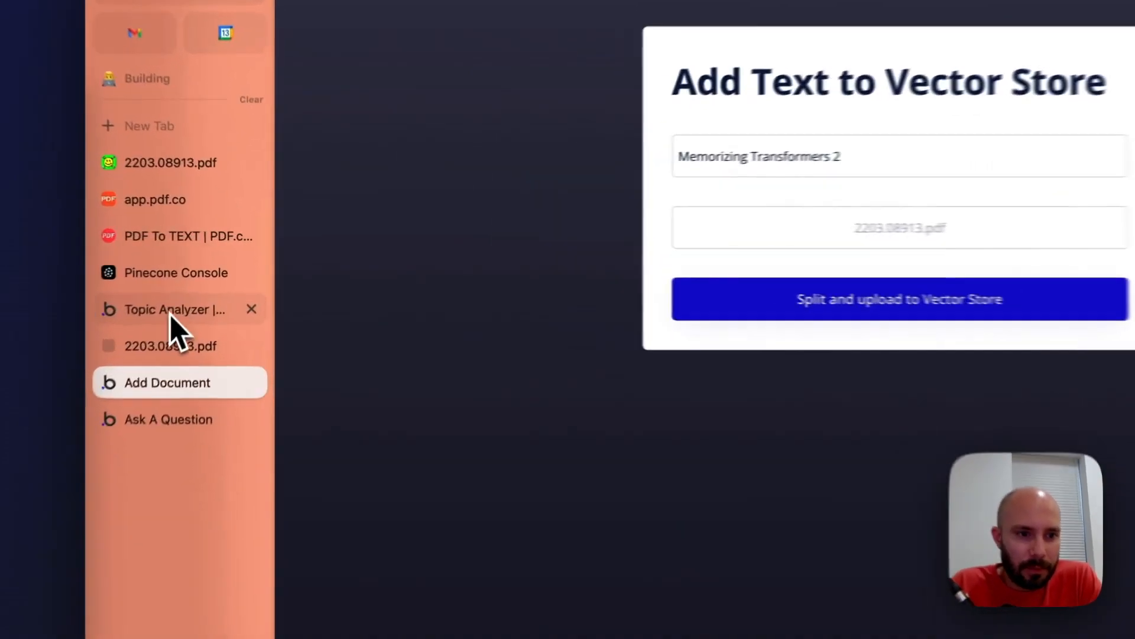
Step: In the Bubble editor's app data, check the All Documents entries and the All Document_Chunks entries for the uploaded paper
{"action": "left_click", "coordinate": [216, 277]}
{"action": "left_click", "coordinate": [294, 220]}
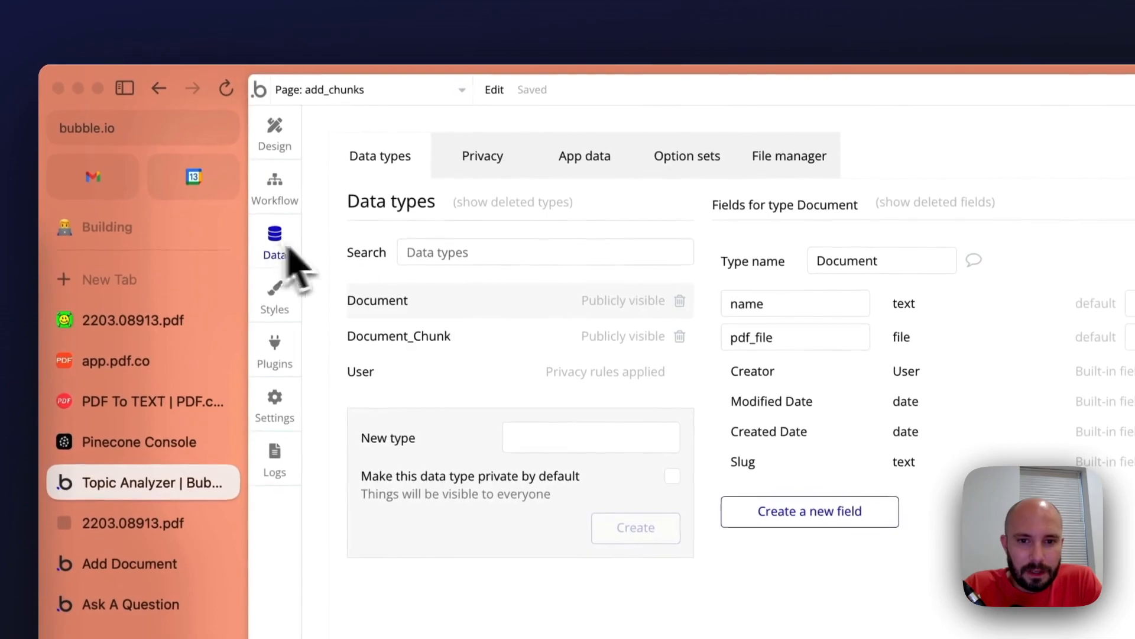
{"action": "left_click", "coordinate": [584, 148]}
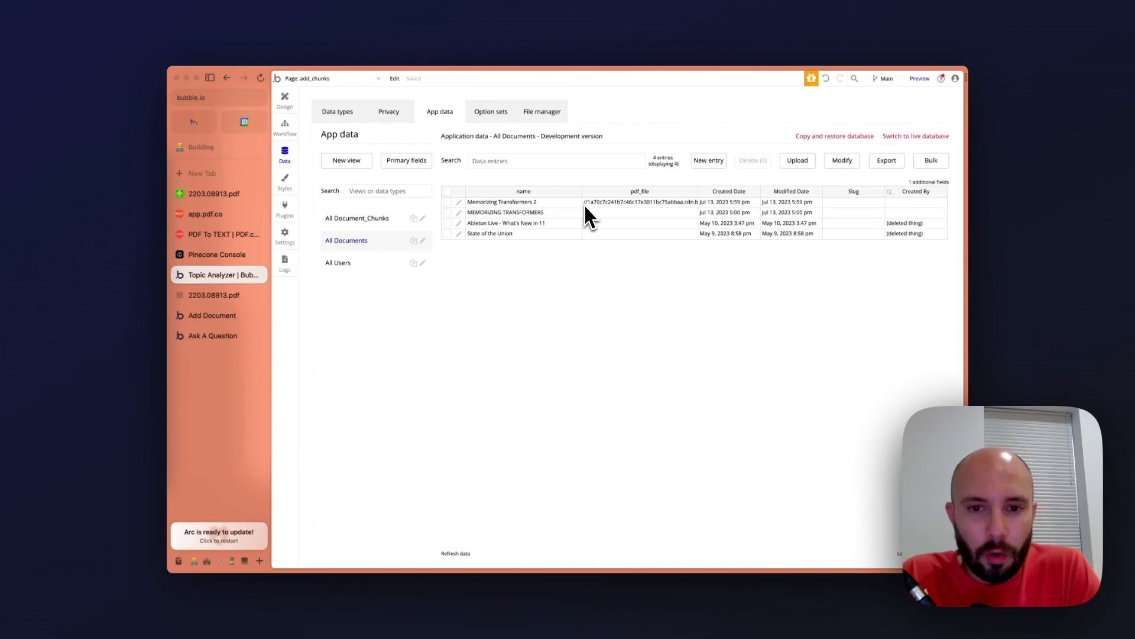
{"action": "left_click", "coordinate": [398, 221]}
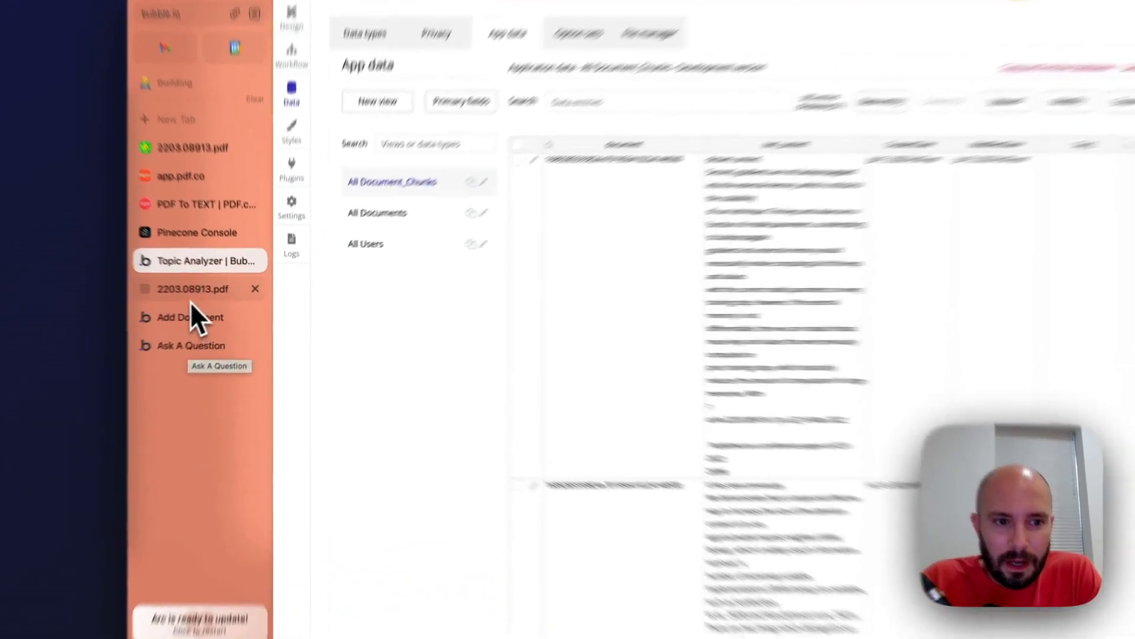
Step: Consult the paper for a question topic, then refresh the Ask A Question page and choose MEMORIZING TRANSFORMERS as the document
{"action": "left_click", "coordinate": [214, 297]}
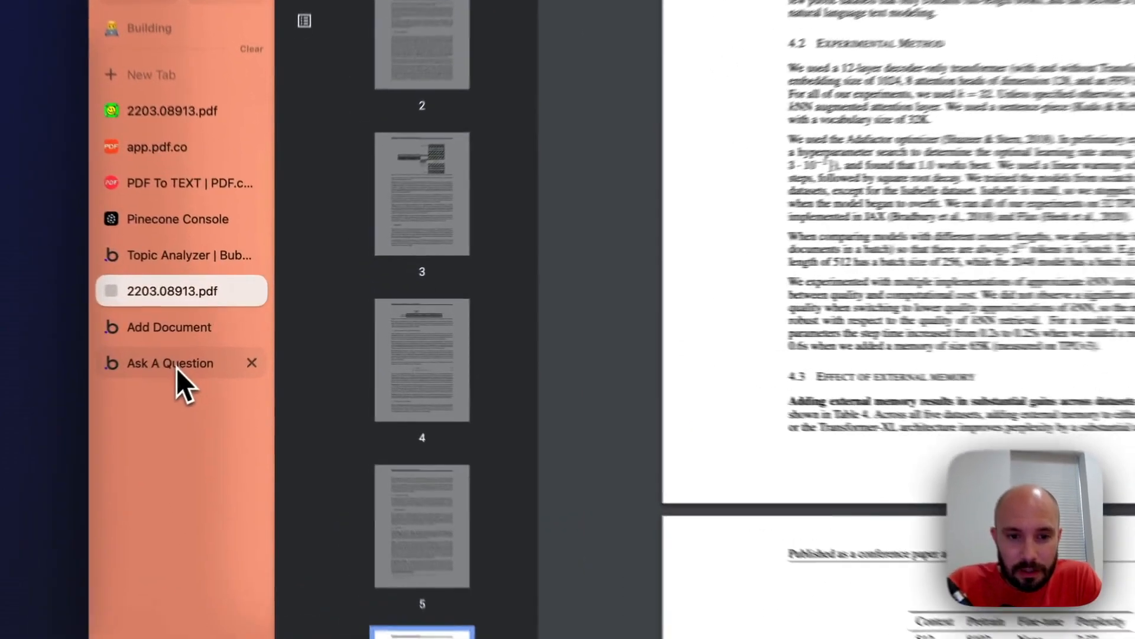
{"action": "left_click", "coordinate": [178, 368]}
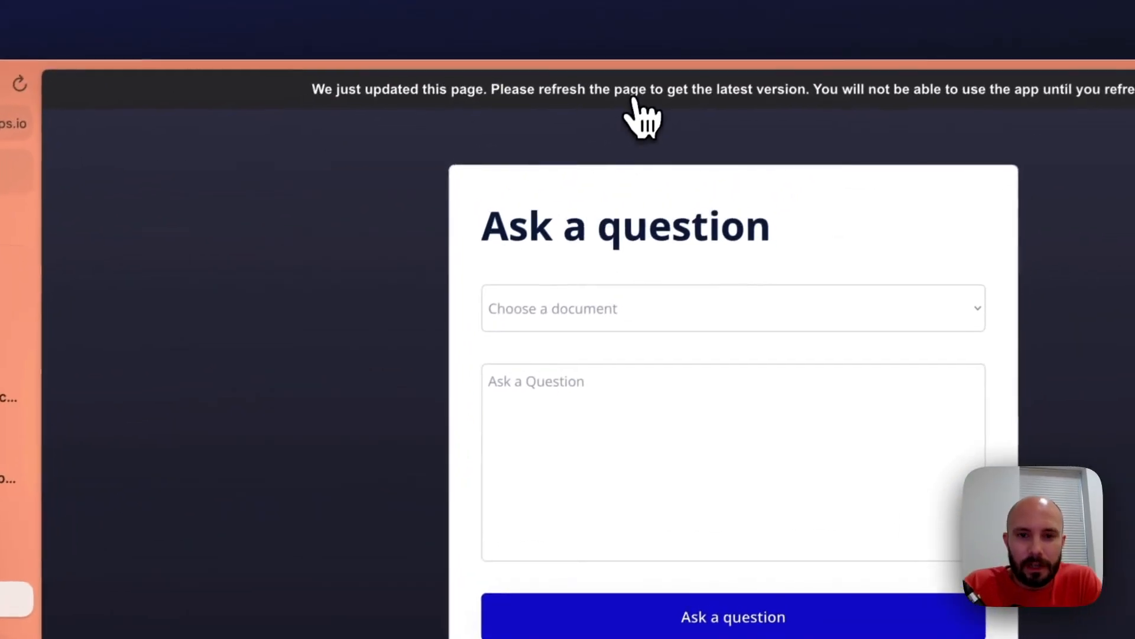
{"action": "left_click", "coordinate": [634, 99]}
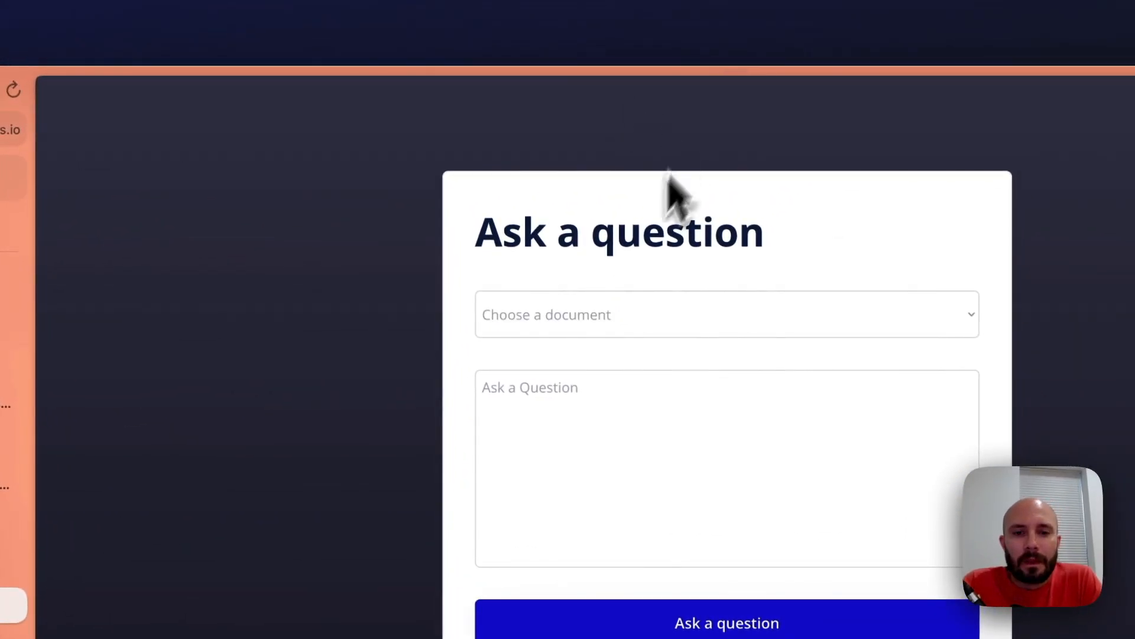
{"action": "left_click", "coordinate": [587, 319]}
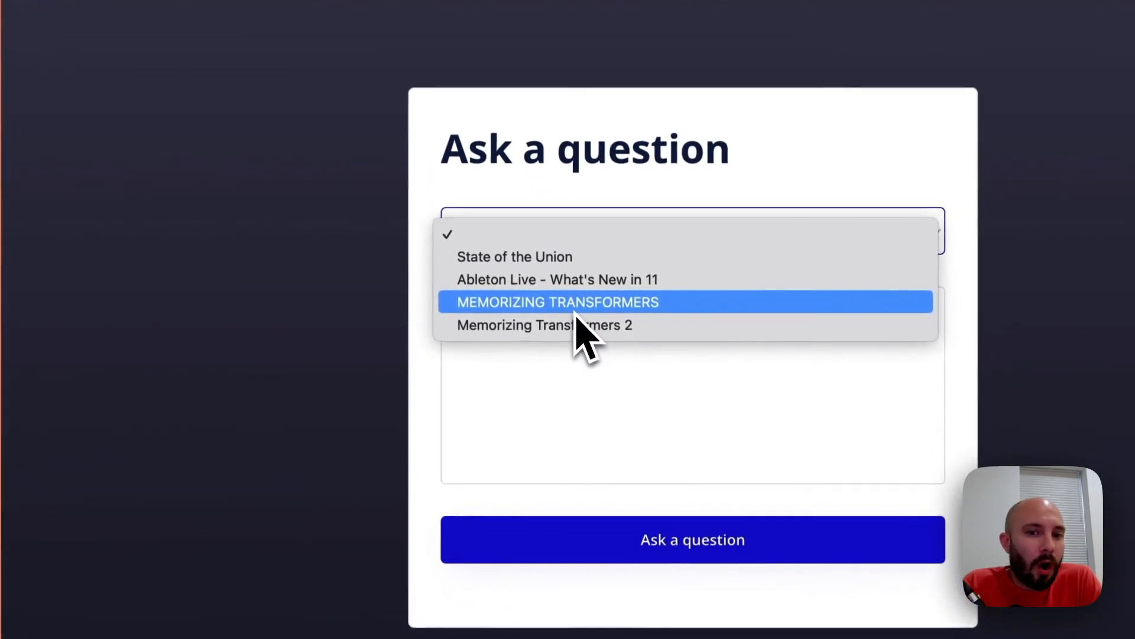
{"action": "left_click", "coordinate": [574, 310]}
Step: Ask "Why does adding external memory result in substantial gains?" about the chosen document, checking the wording against section 4.3 of the PDF
{"action": "left_click", "coordinate": [572, 305]}
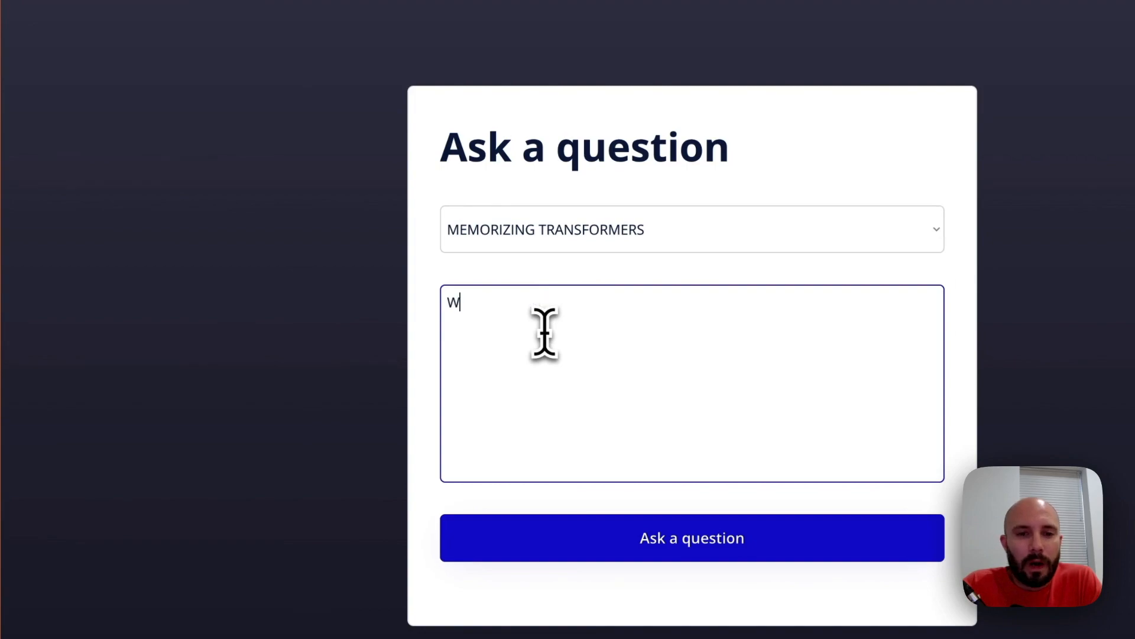
{"action": "type", "text": "Why"}
{"action": "type", "text": " does add"}
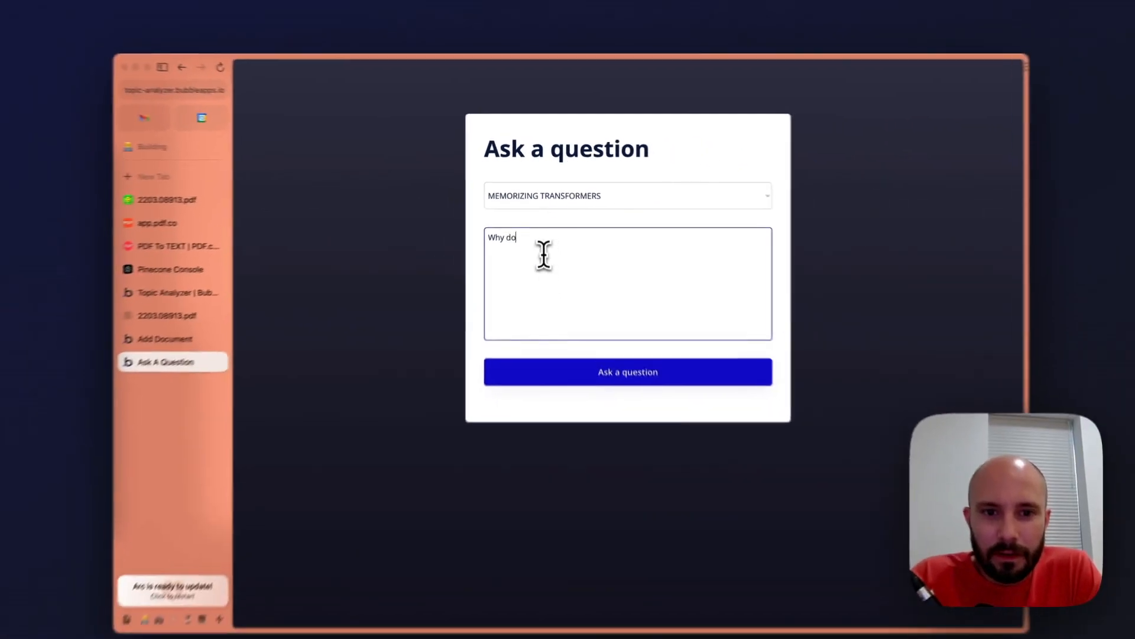
{"action": "type", "text": "ing external memory"}
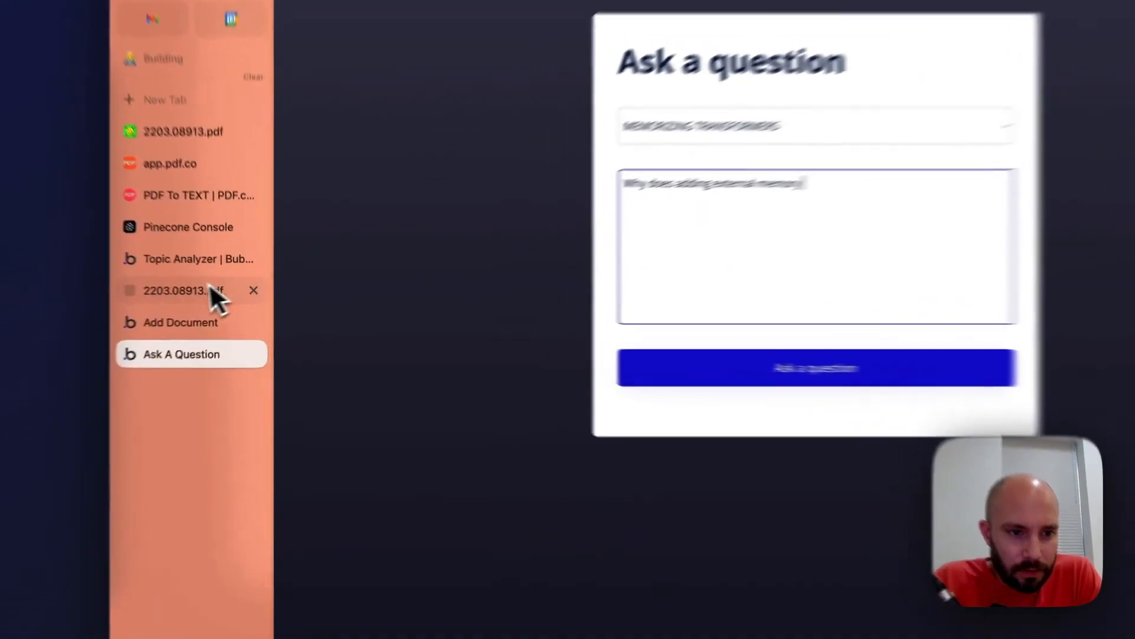
{"action": "left_click", "coordinate": [219, 295]}
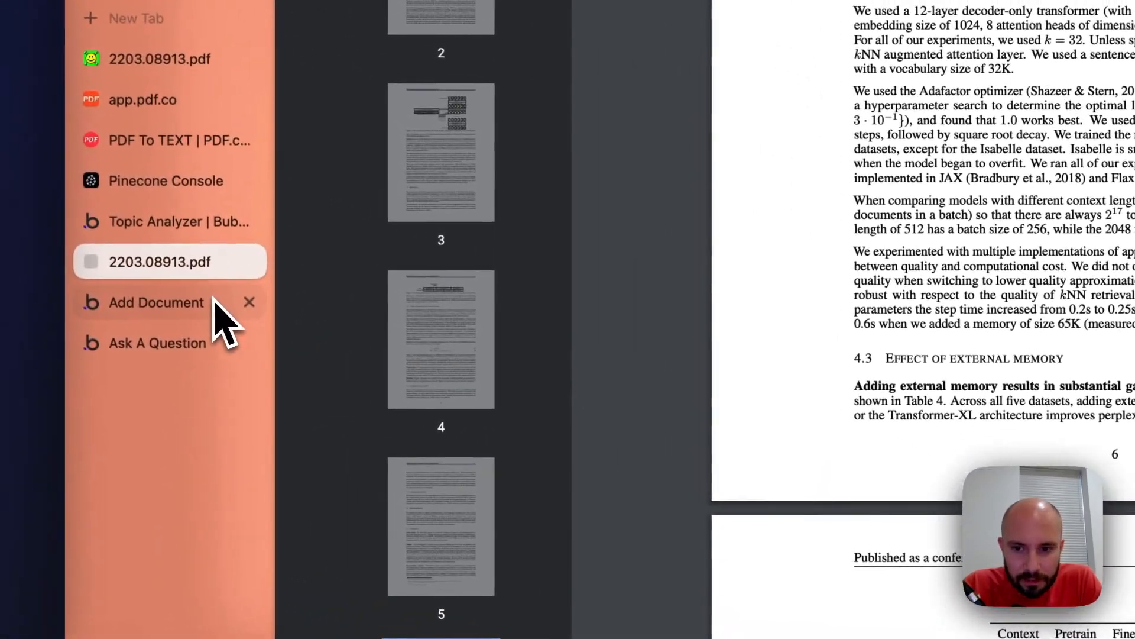
{"action": "left_click", "coordinate": [181, 350]}
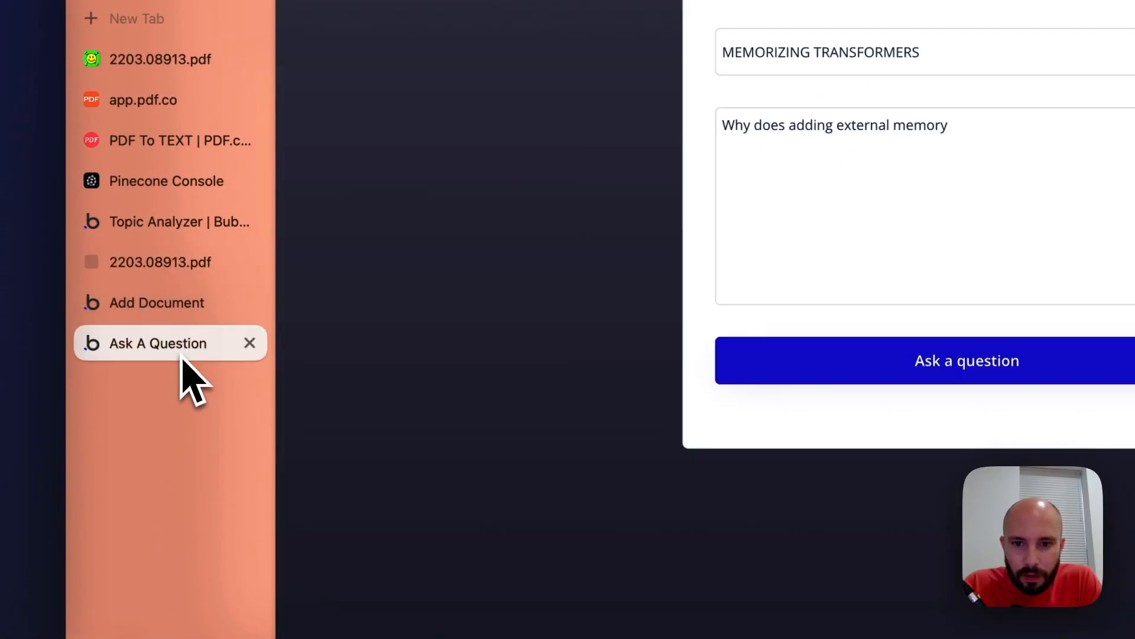
{"action": "left_click", "coordinate": [889, 244]}
{"action": "type", "text": "result in substantial gains?"}
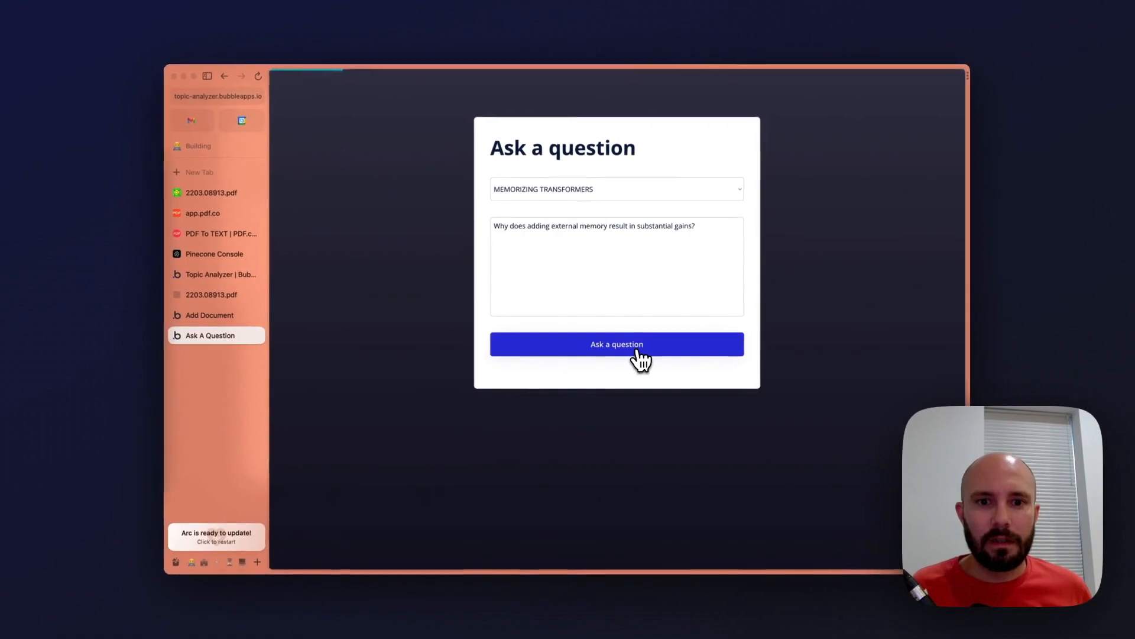
{"action": "left_click", "coordinate": [599, 339]}
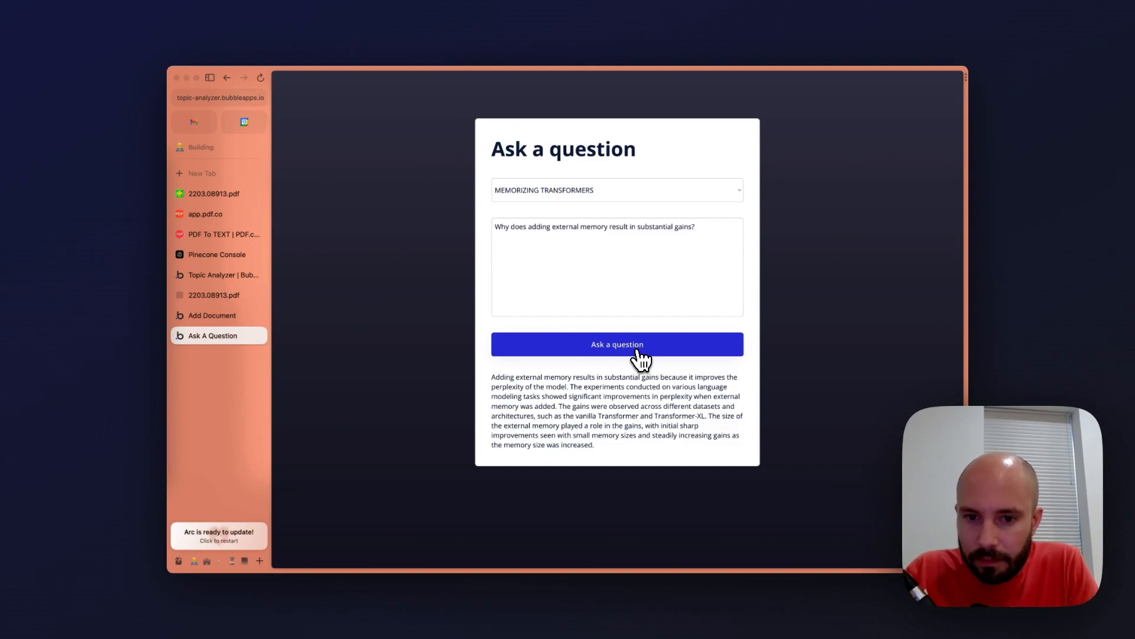
{"action": "left_click", "coordinate": [638, 355]}
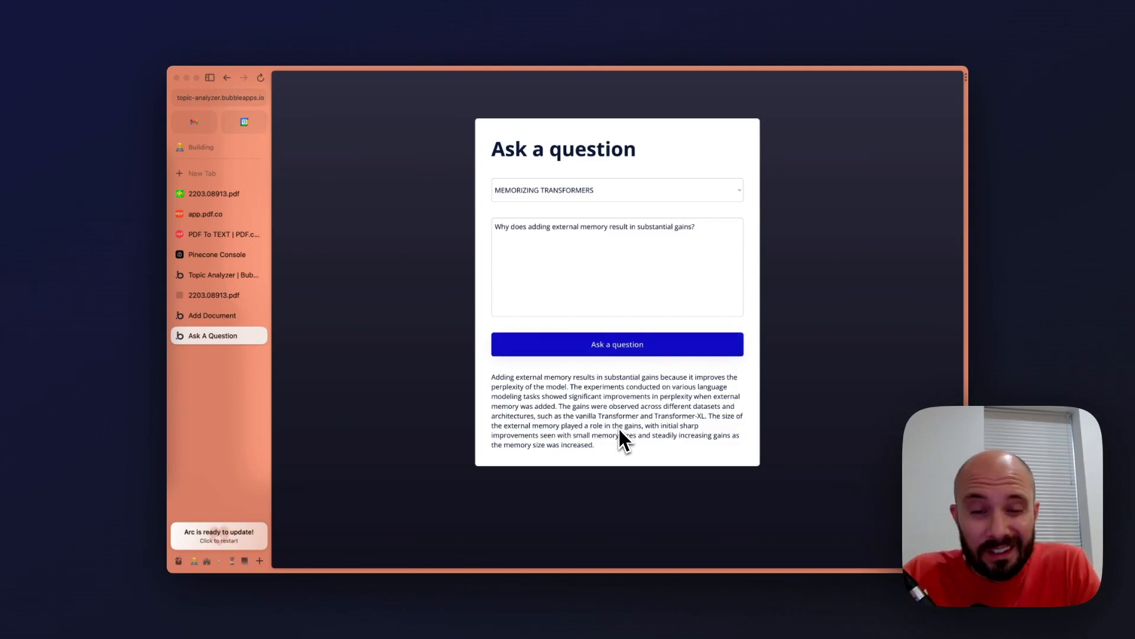